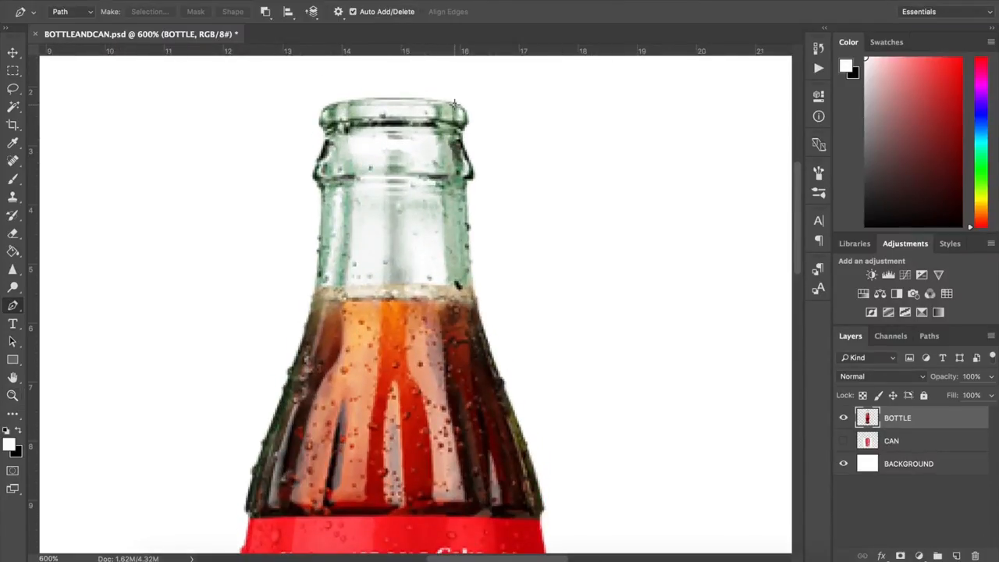
scroll(482, 185, "up", 3, "alt")
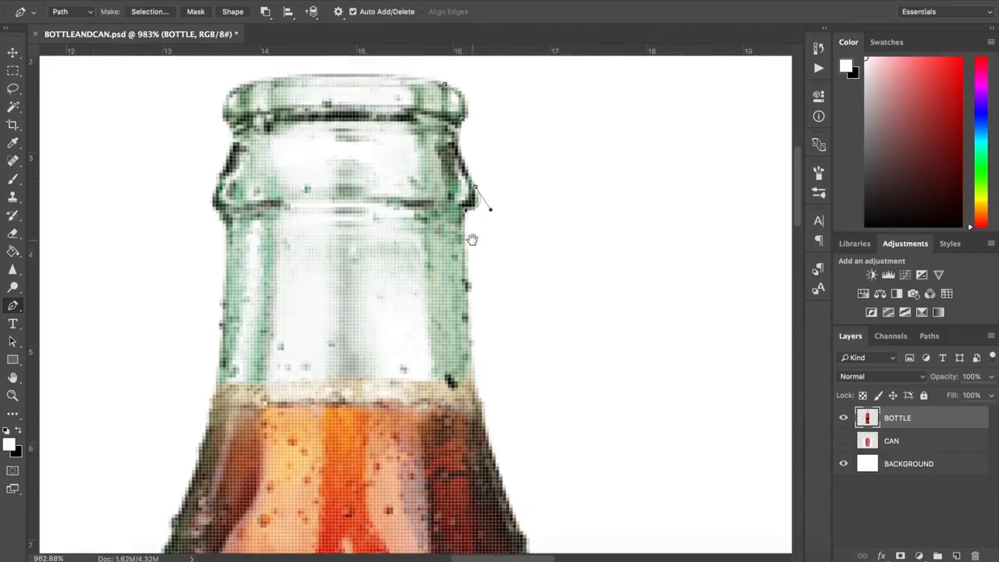
scroll(513, 483, "down", 3, "alt")
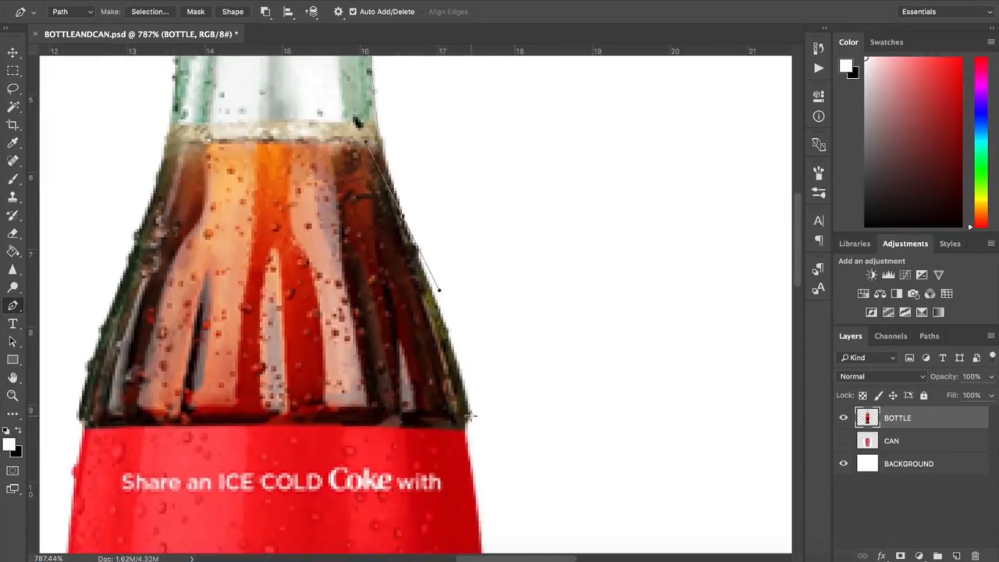
Trace the bottle's right edge with pen anchors from the neck down to the base.
left_click(440, 290)
left_click(459, 365)
left_click(471, 415)
scroll(470, 424, "up", 5, "alt")
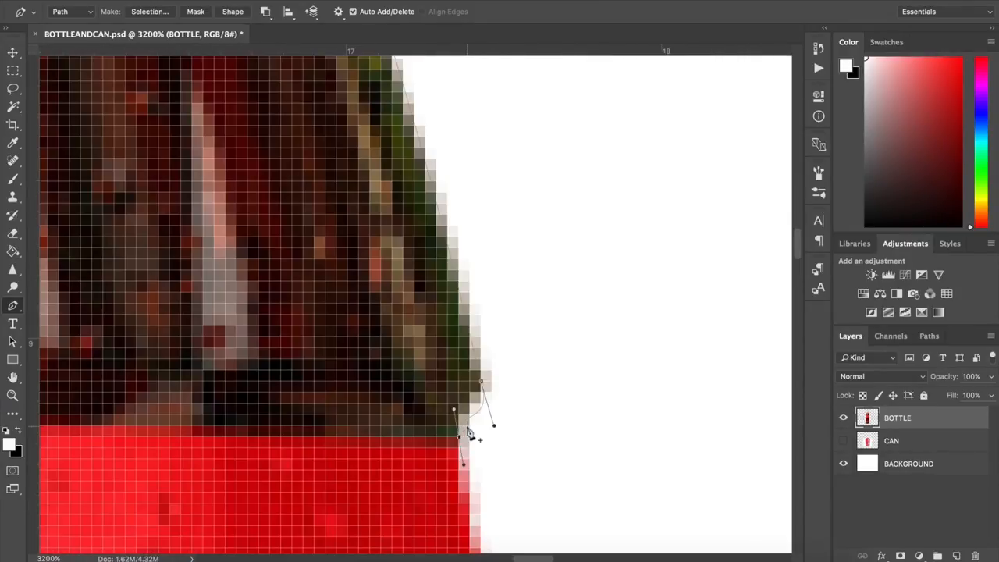
scroll(460, 439, "down", 5, "alt")
scroll(461, 452, "down", 3)
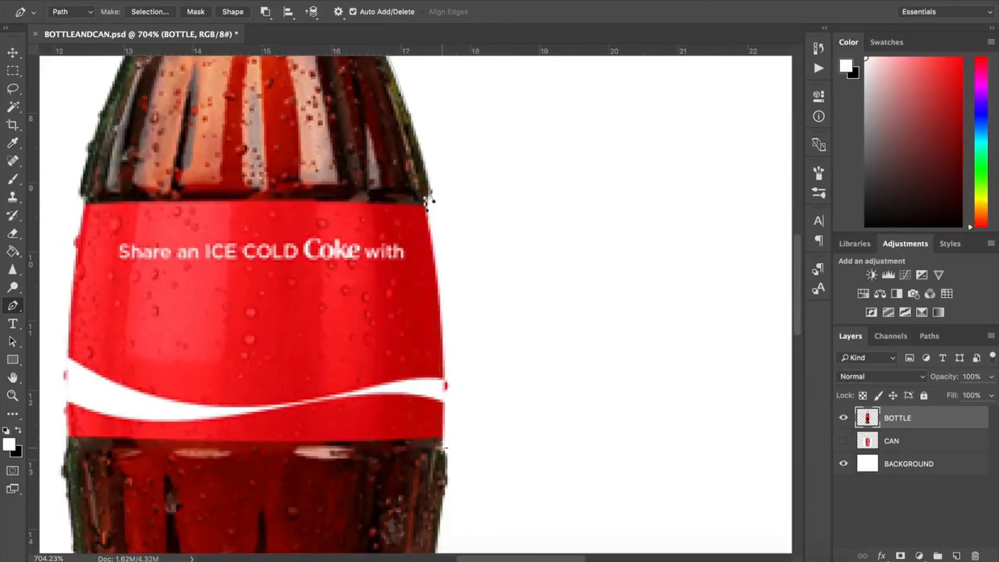
scroll(438, 390, "down", 3)
scroll(447, 297, "down", 3, "alt")
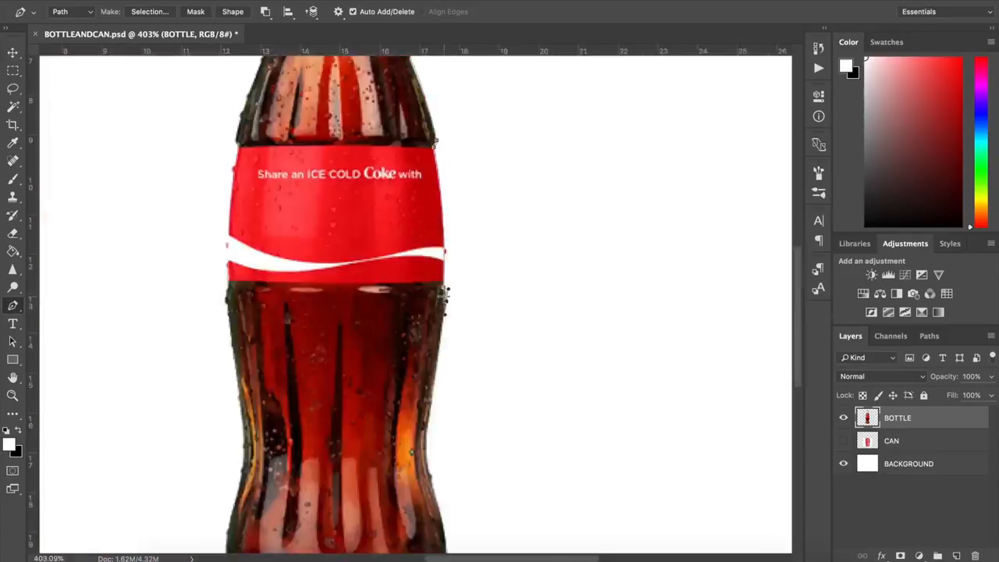
scroll(447, 295, "down", 3, "alt")
scroll(449, 328, "up", 5, "alt")
left_click(464, 458)
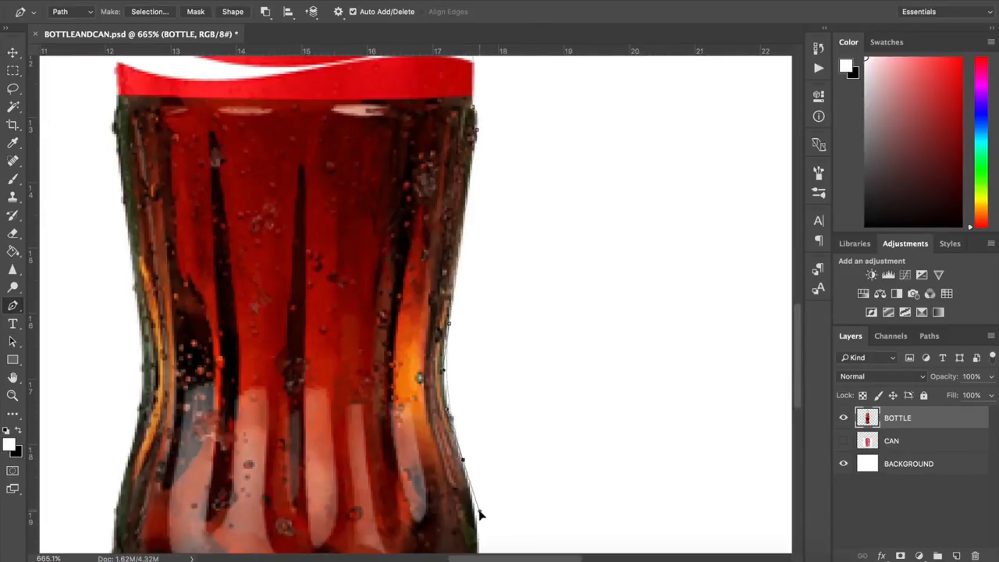
left_click(482, 529)
scroll(482, 530, "down", 3)
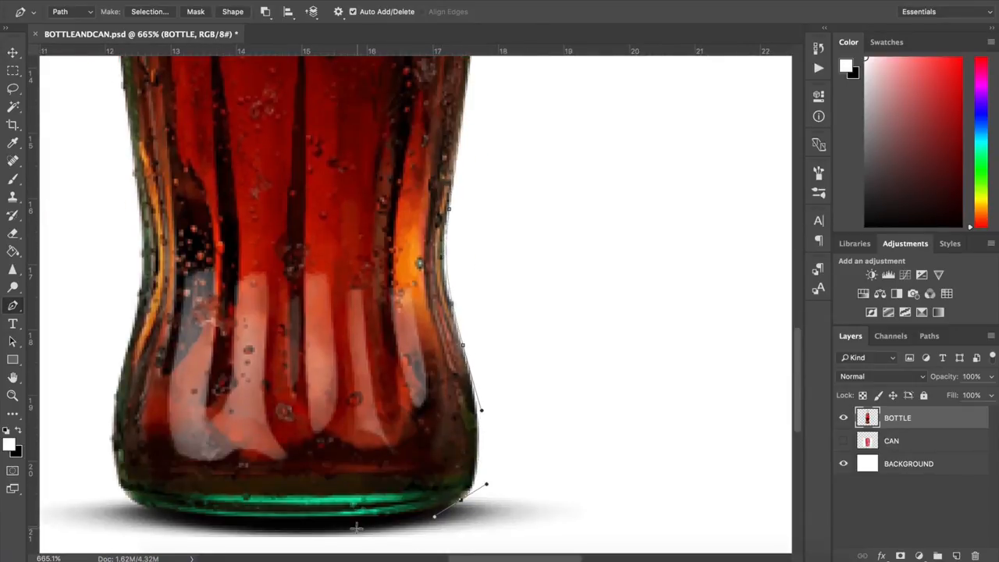
scroll(291, 512, "up", 5, "alt")
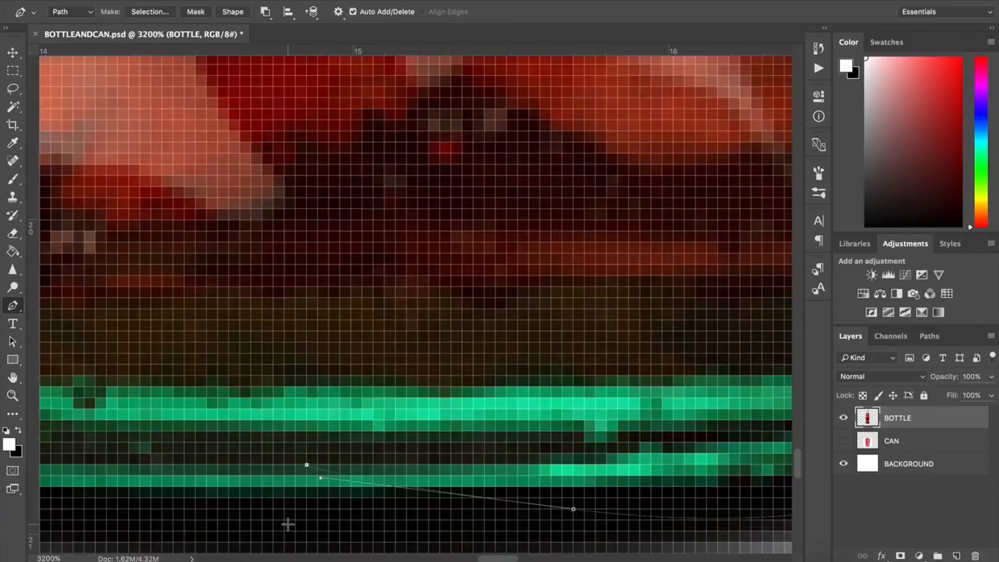
scroll(297, 499, "down", 8, "alt")
Export the path to Illustrator as BOTTLE.ai inside a new SPLINES folder in the COCA COLA project.
key("alt+f")
left_click(140, 167)
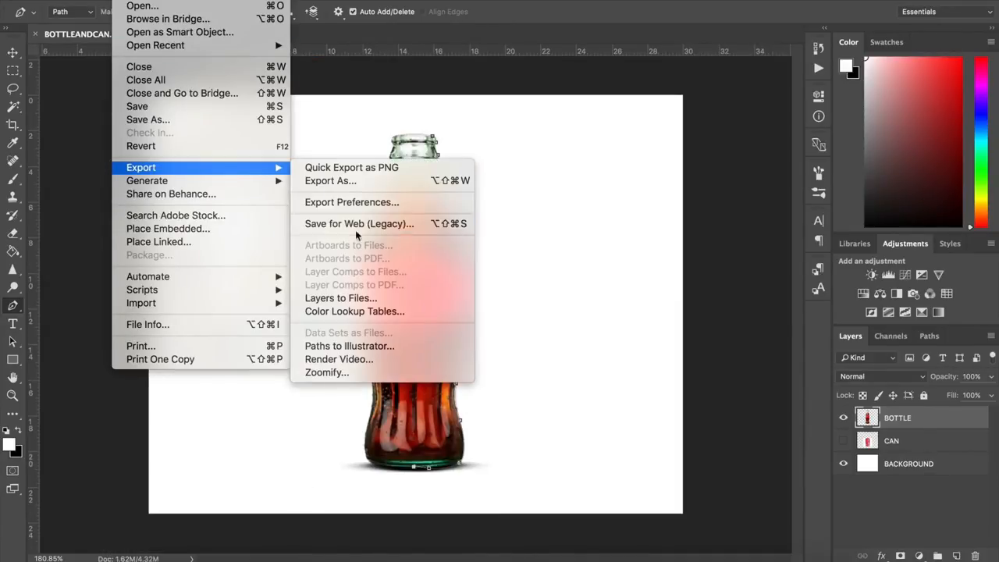
left_click(352, 343)
left_click(591, 185)
left_click(484, 79)
left_click(865, 151)
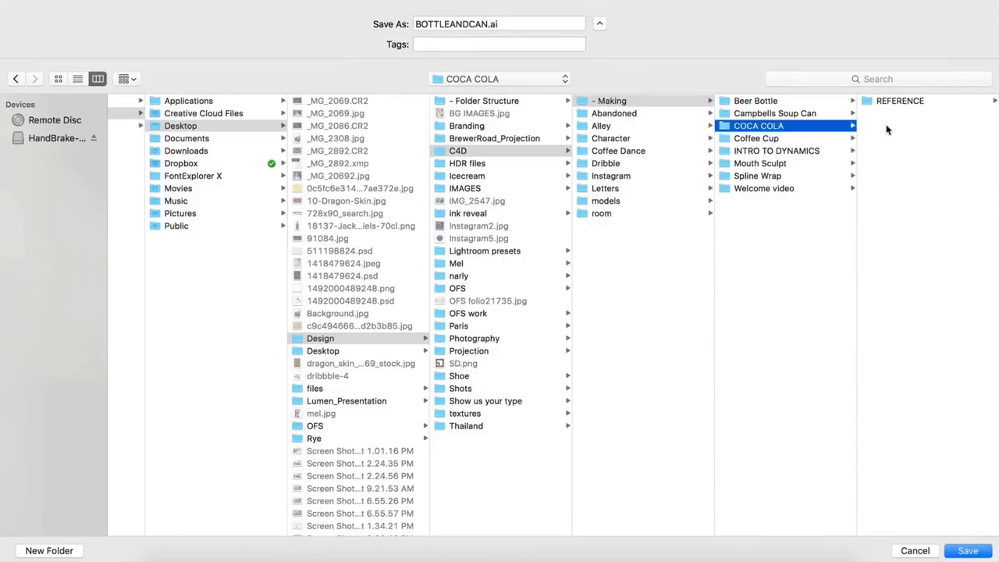
left_click(49, 550)
type("SPLINES")
key("Return")
type("BOTTLE")
key("Return")
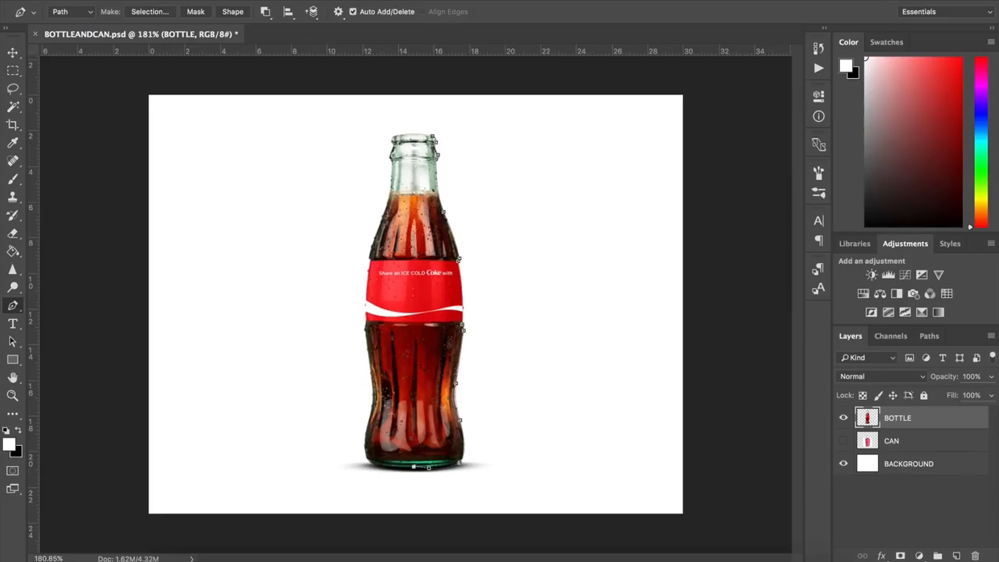
Hide the BOTTLE layer and trace the can's half-profile from top centre through rounded corners to the base.
left_click(843, 418)
scroll(395, 464, "up", 5, "alt")
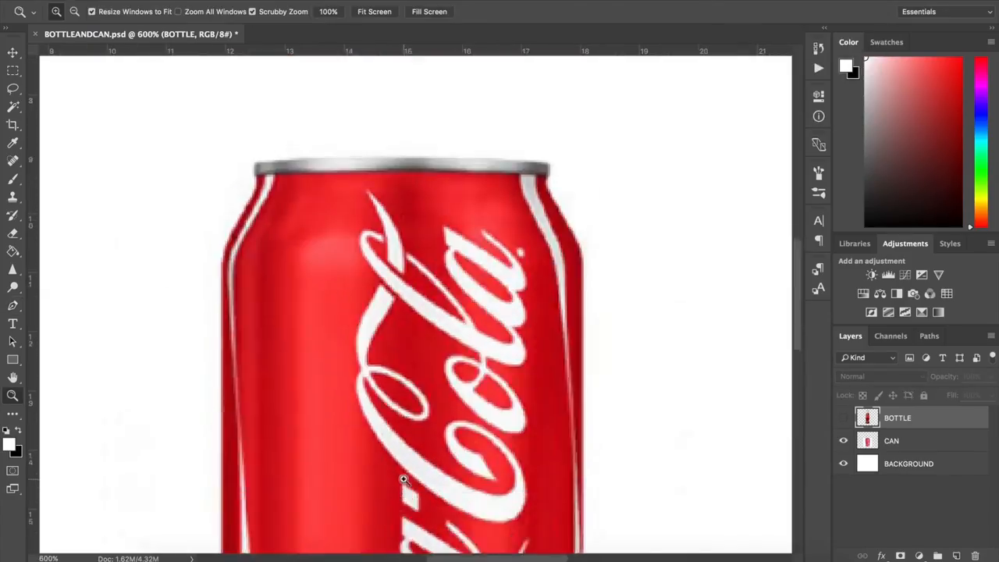
scroll(422, 289, "up", 3, "alt")
left_click(376, 283)
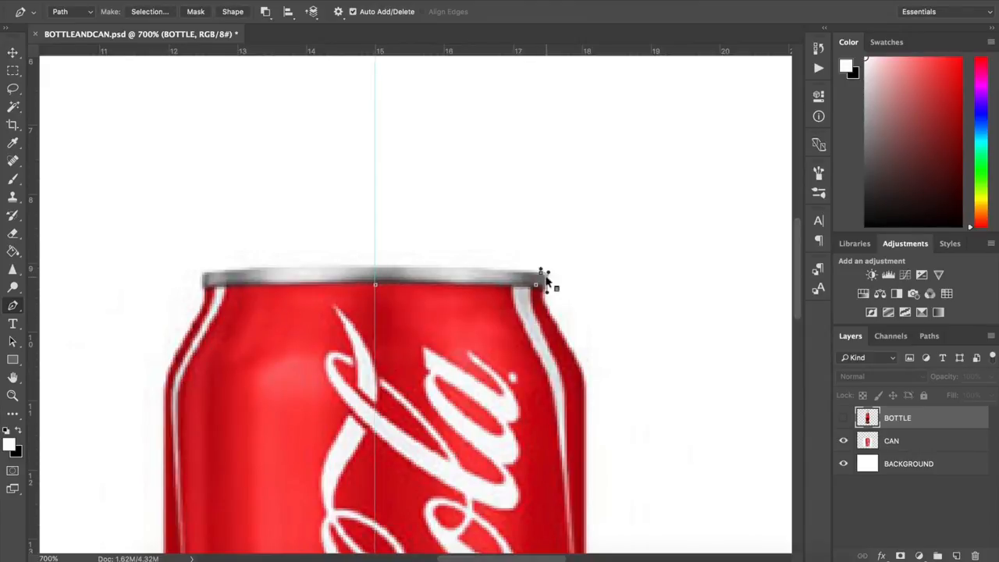
scroll(546, 275, "up", 4, "alt")
left_click(554, 272)
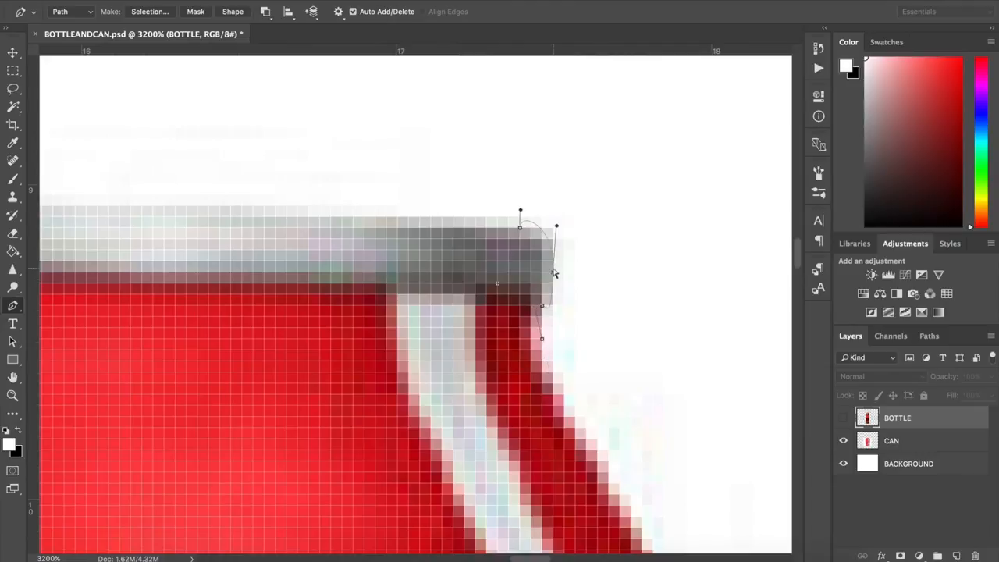
scroll(521, 230, "down", 3, "alt")
scroll(422, 117, "up", 3, "alt")
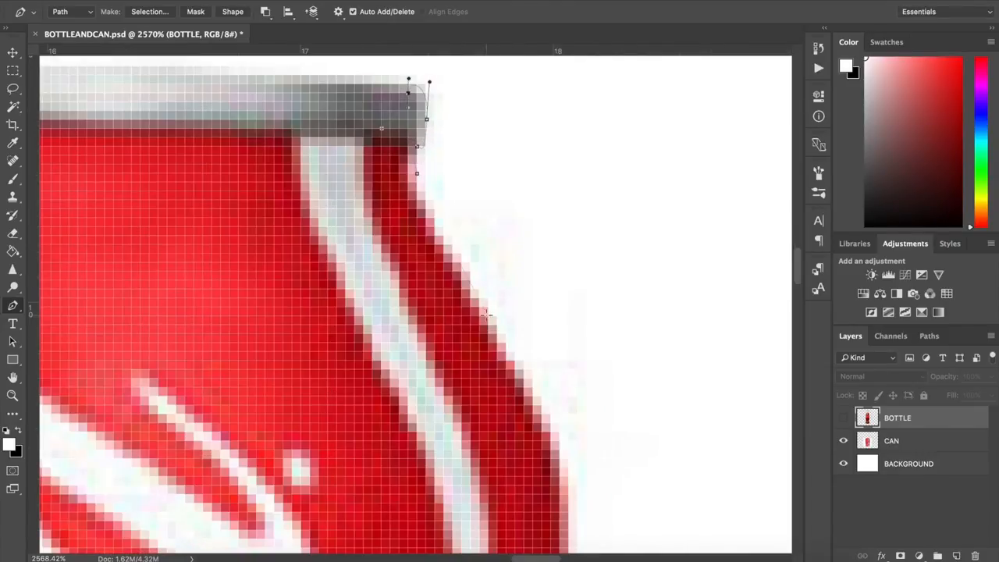
scroll(546, 390, "down", 5)
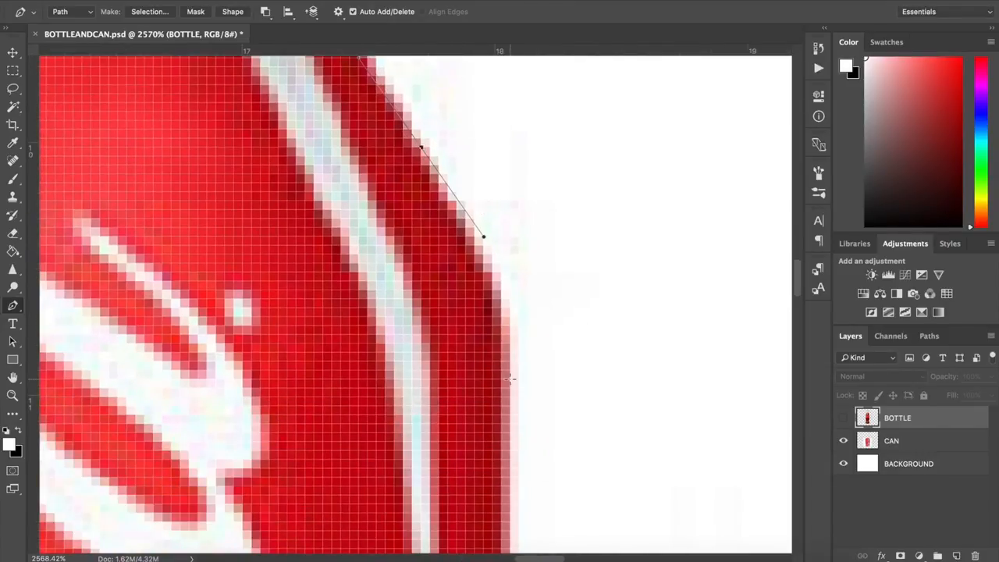
scroll(511, 478, "down", 3)
scroll(512, 477, "down", 5)
scroll(511, 390, "down", 3)
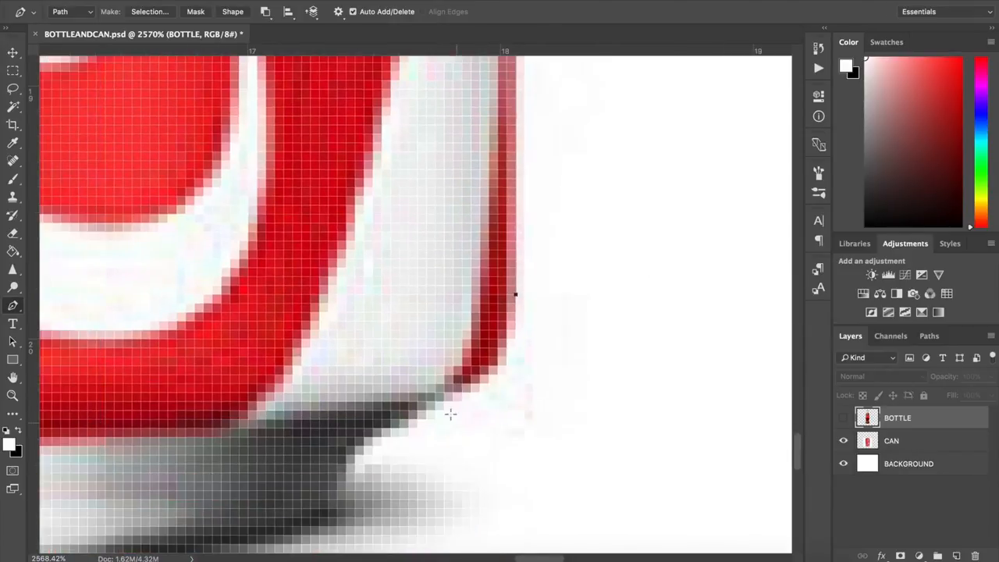
left_click_drag(468, 398, 422, 414)
left_click_drag(353, 485, 348, 520)
scroll(332, 525, "left", 5)
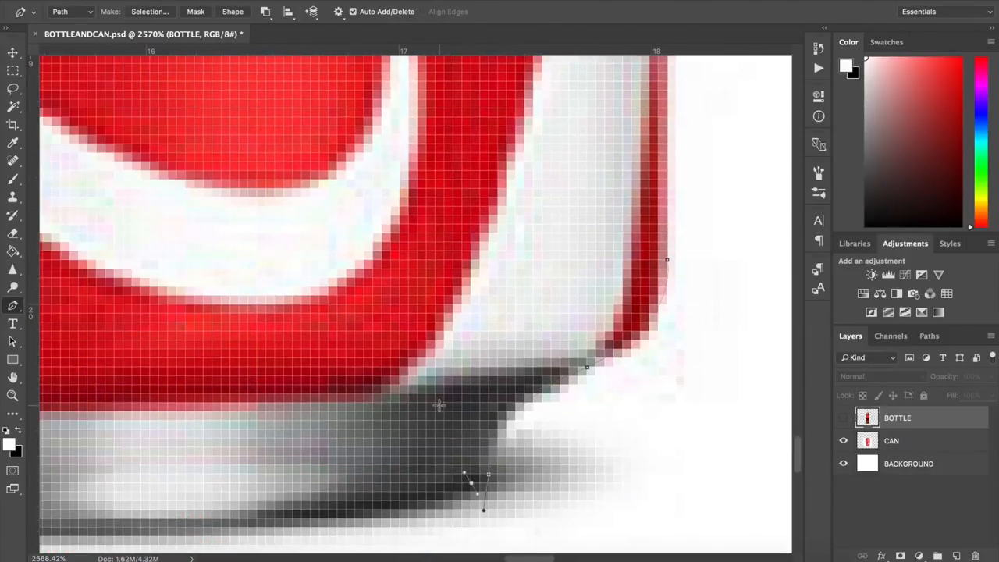
scroll(412, 404, "left", 10)
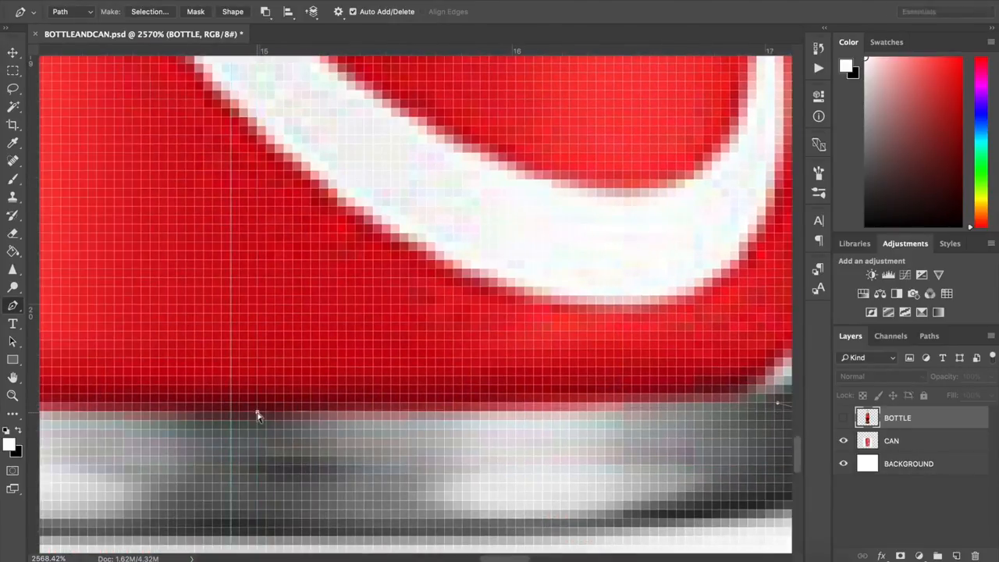
scroll(262, 430, "down", 5, "alt")
scroll(312, 390, "down", 5, "alt")
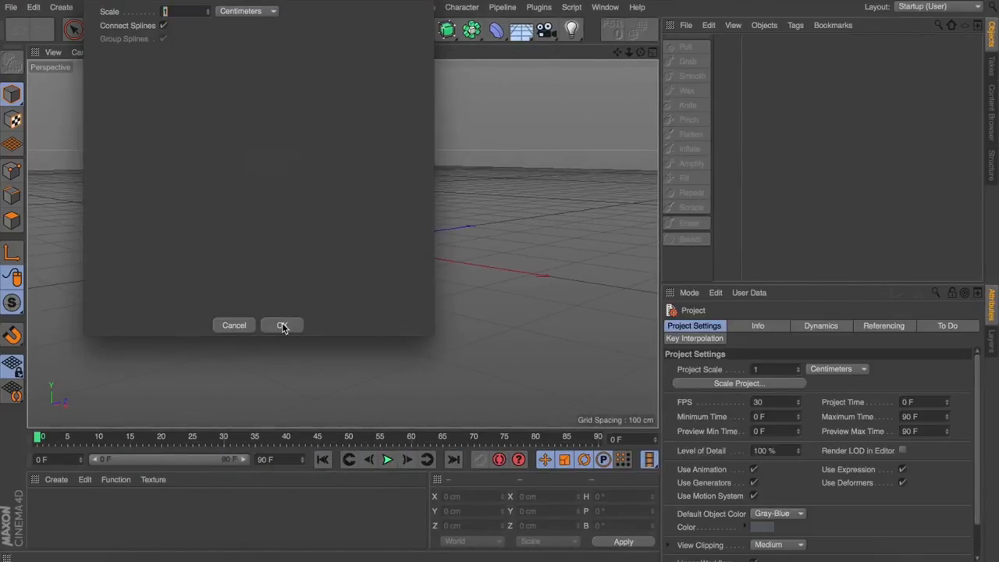
Import CAN.ai, copy its spline and paste it into the BOTTLE scene.
left_click(282, 325)
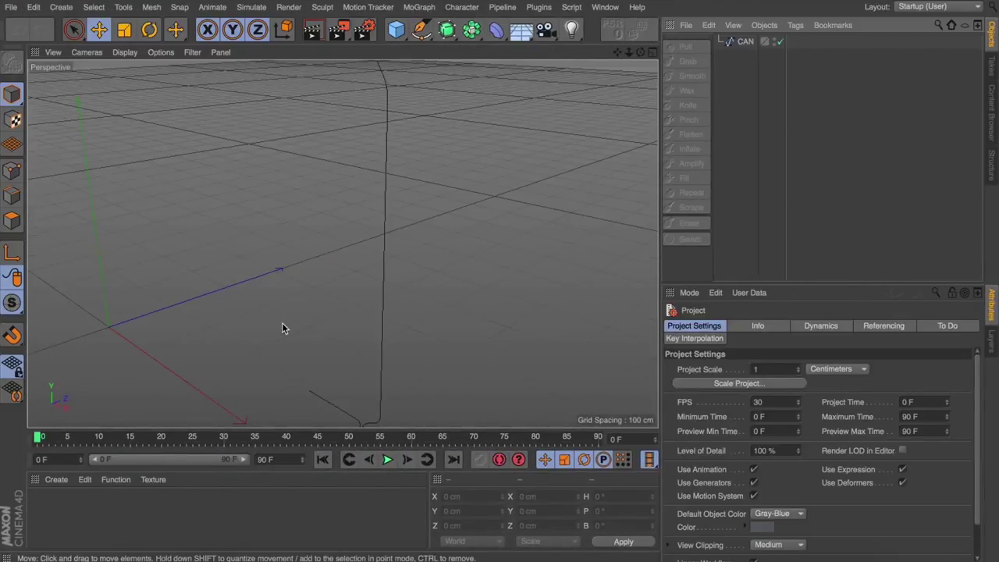
left_click(734, 43)
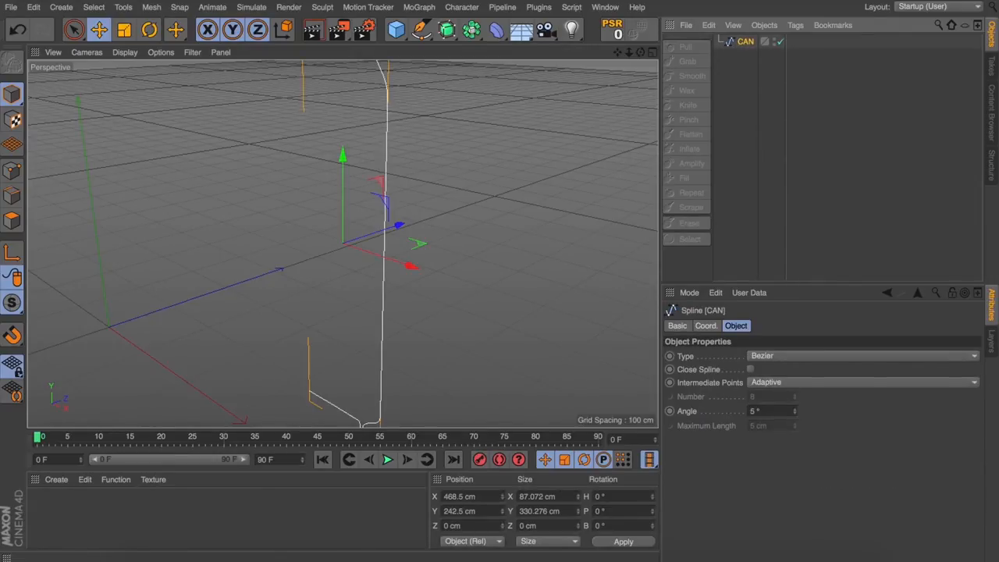
left_click(605, 7)
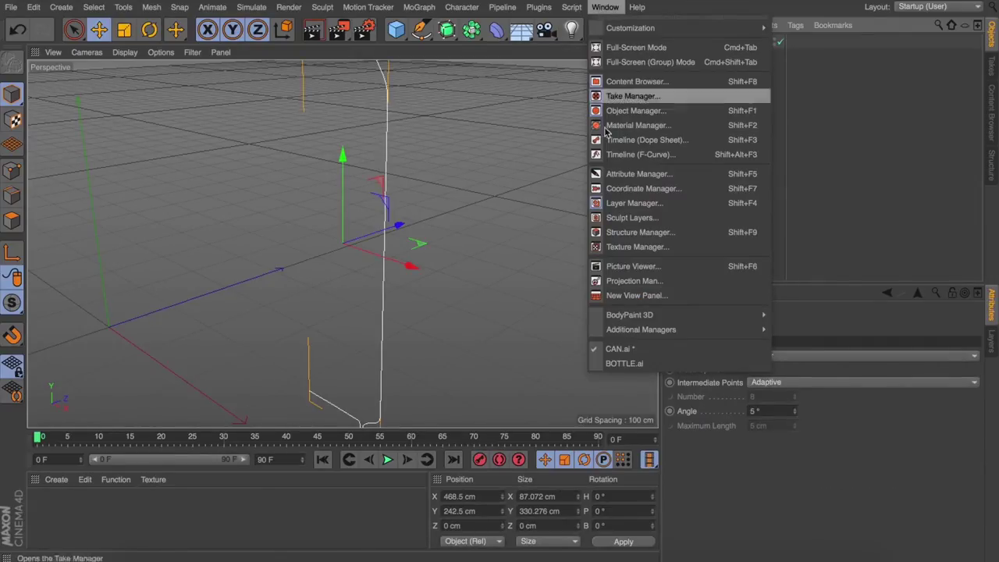
left_click(617, 359)
key("ctrl+v")
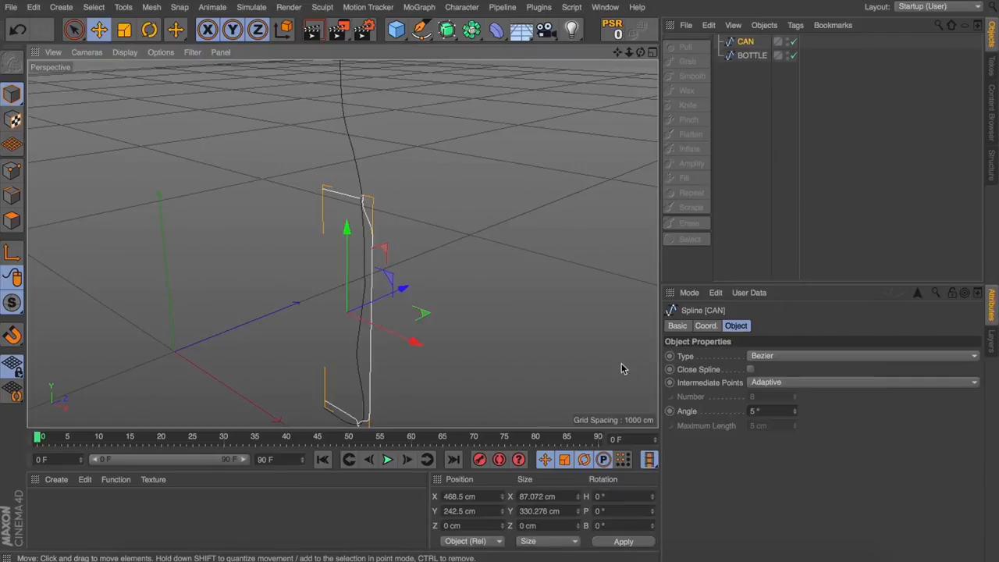
Move both CAN and BOTTLE splines to the world origin and show the four-view layout.
left_click(752, 56, "ctrl")
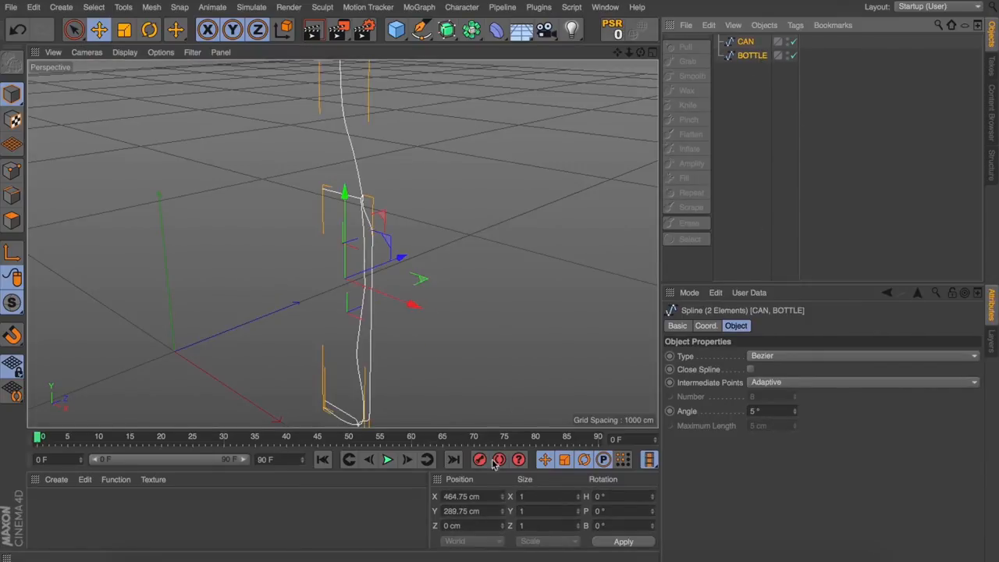
double_click(468, 496)
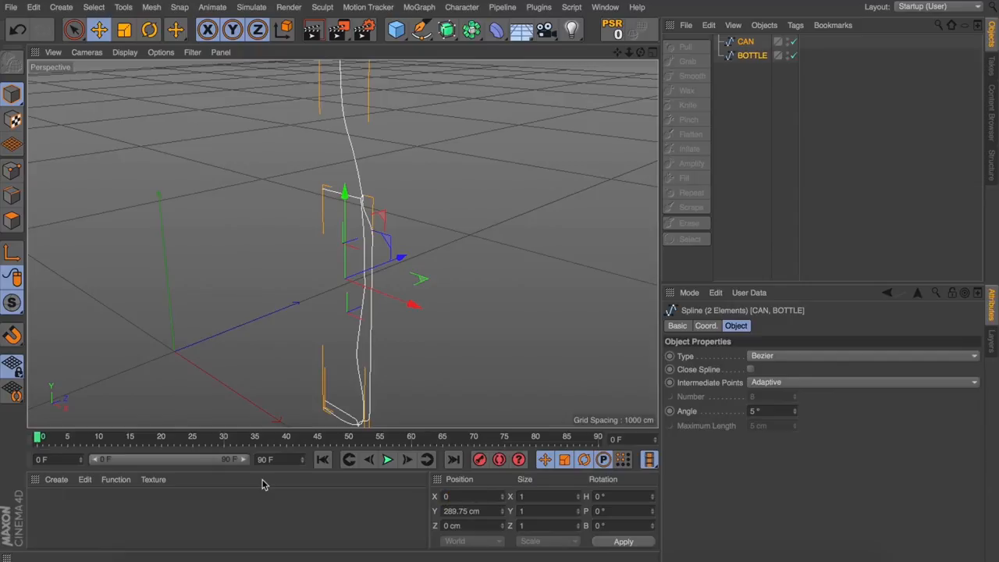
type("0")
key("Return")
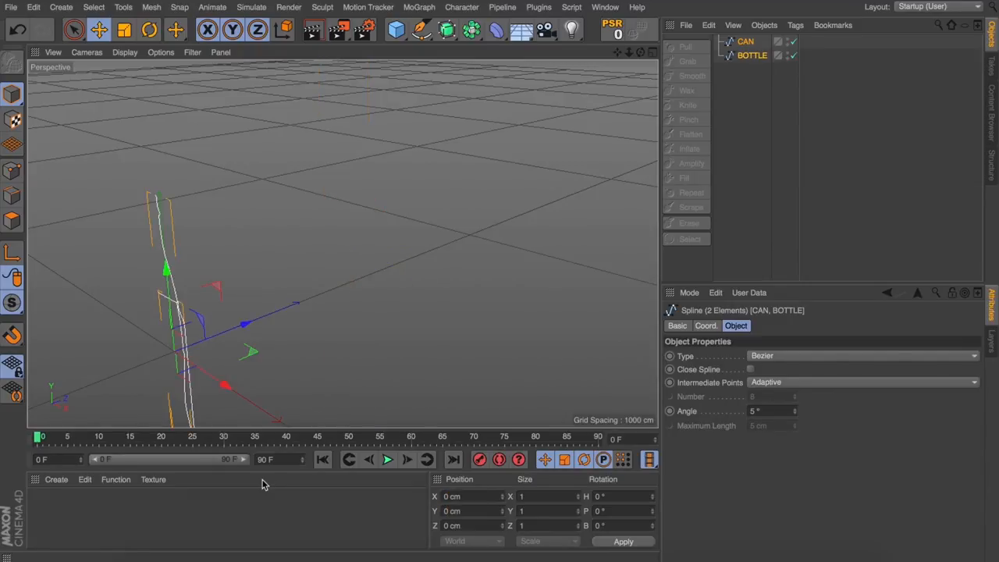
key("o")
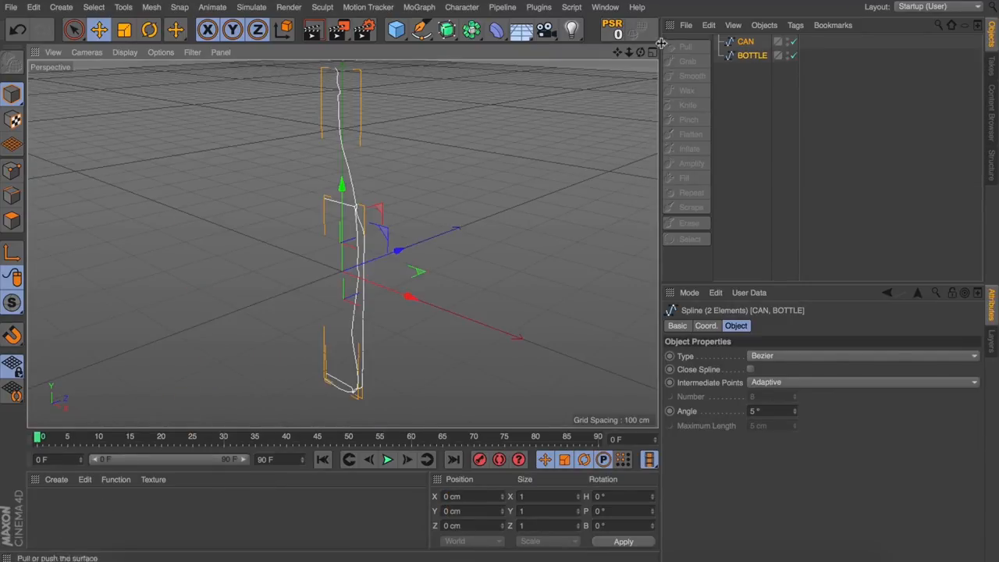
left_click(654, 51)
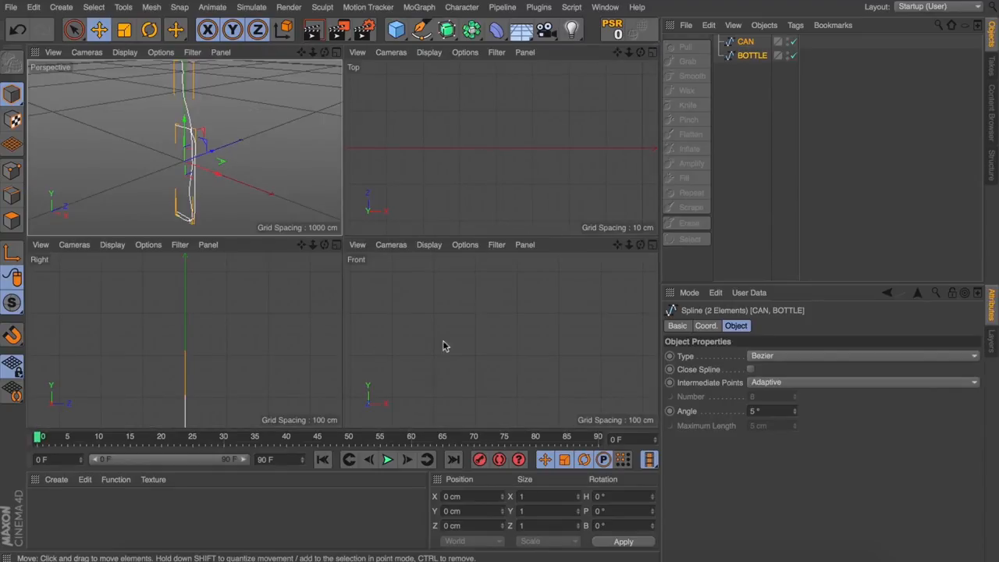
Raise both profile splines along Y in the Front view so the can's base lines up with the bottle's base.
key("h")
key("h")
key("h")
left_click_drag(515, 344, 495, 337)
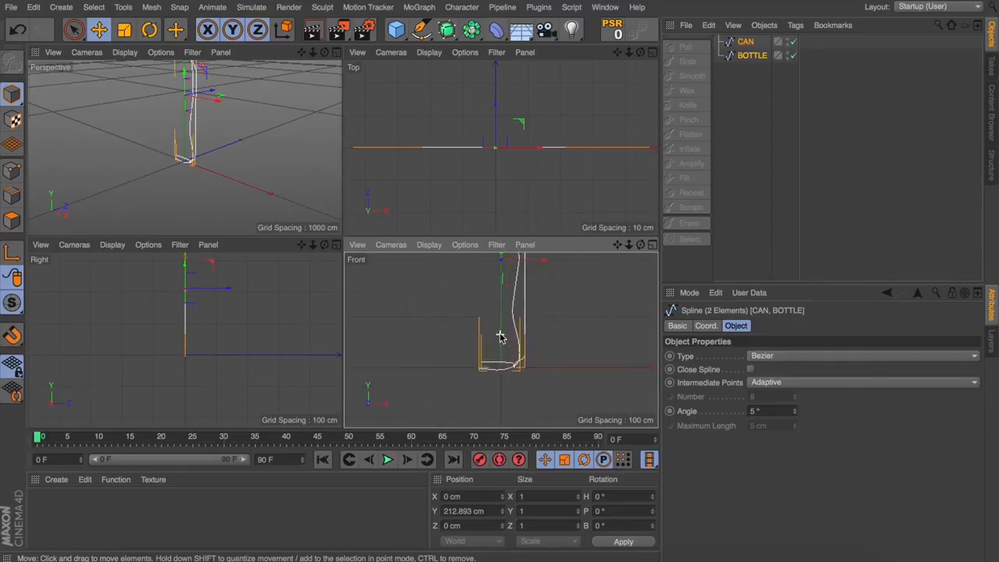
scroll(495, 338, "up", 5)
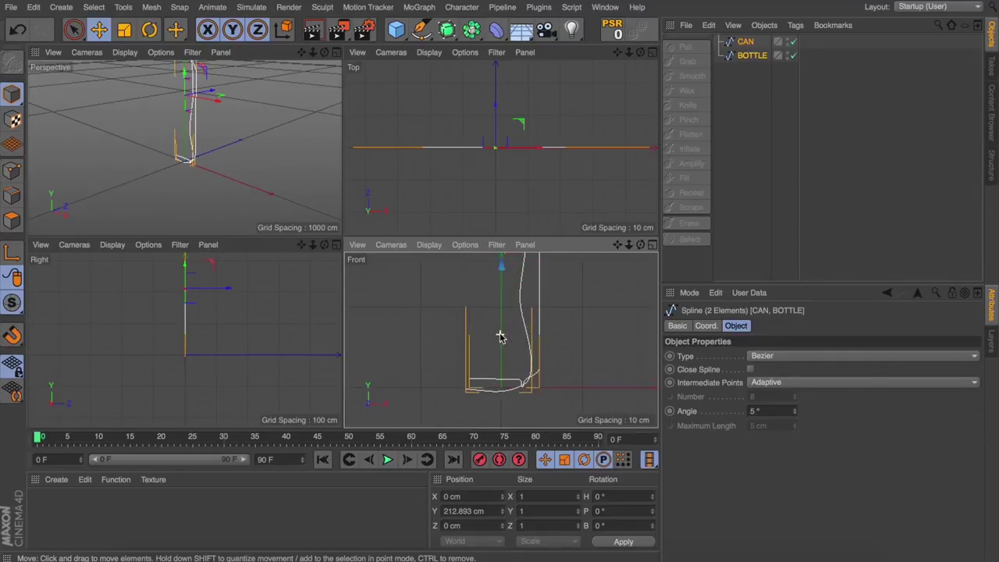
left_click(653, 245)
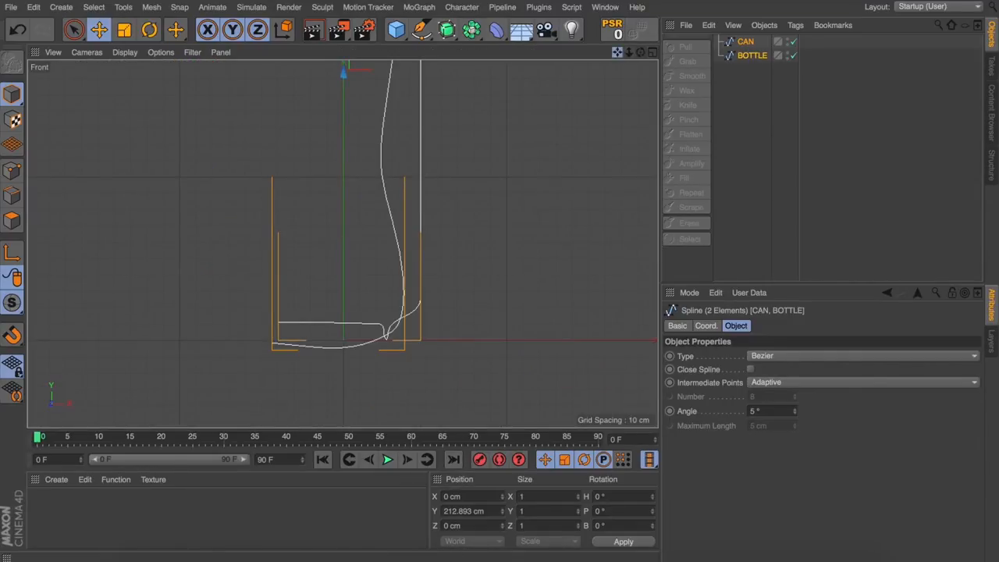
left_click_drag(629, 52, 622, 55)
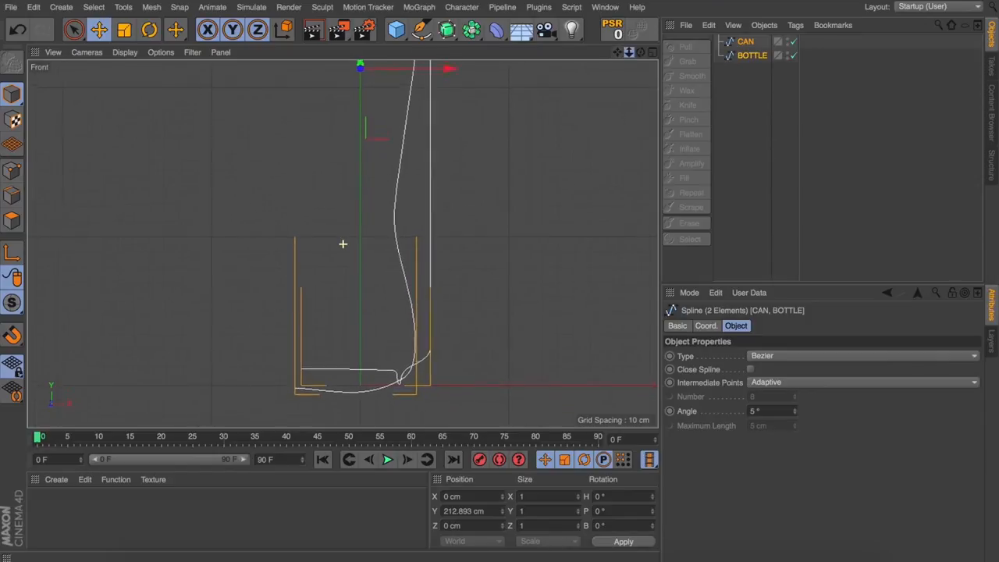
left_click_drag(357, 69, 364, 107)
left_click(742, 41)
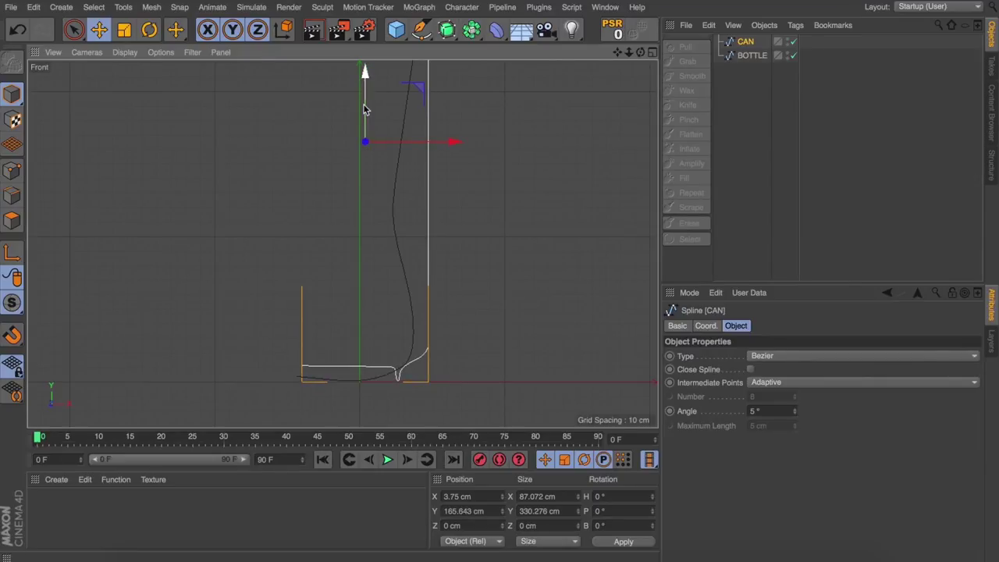
left_click(654, 53)
Add a Lathe generator and place it at the bottom of the Object Manager.
left_click(337, 52)
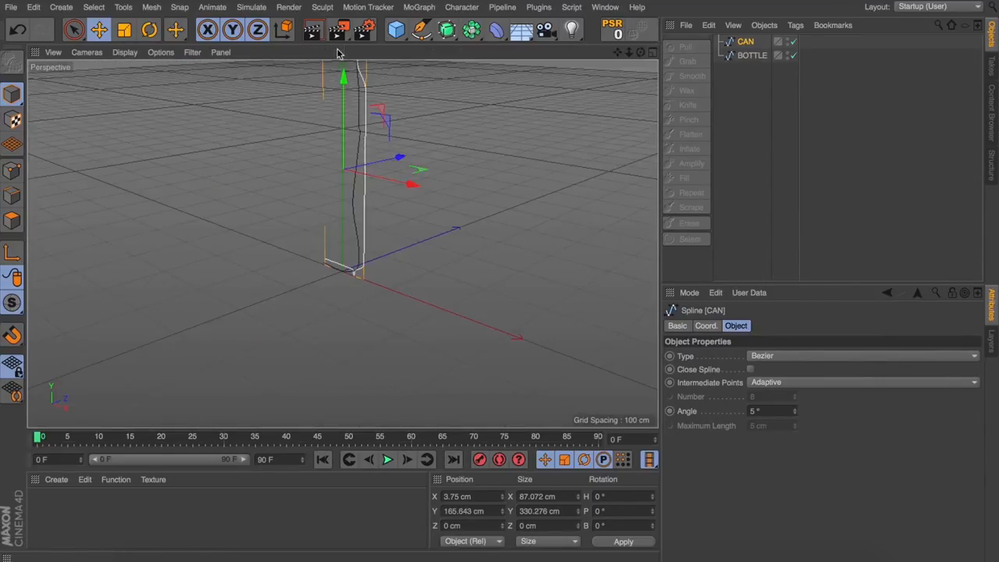
mouse_move(622, 53)
left_mouse_down()
mouse_move(638, 56)
mouse_move(618, 53)
left_mouse_up()
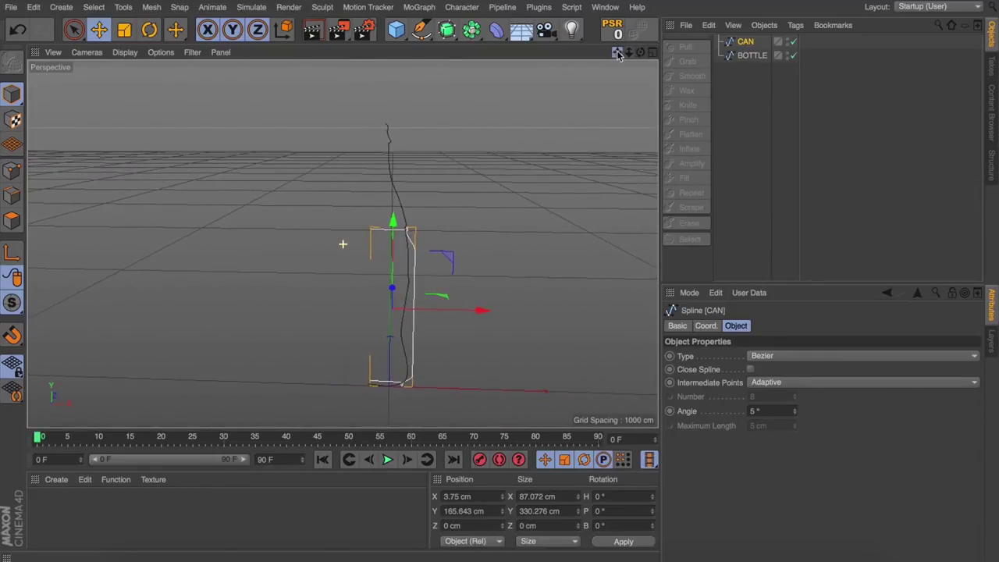
left_click(729, 101)
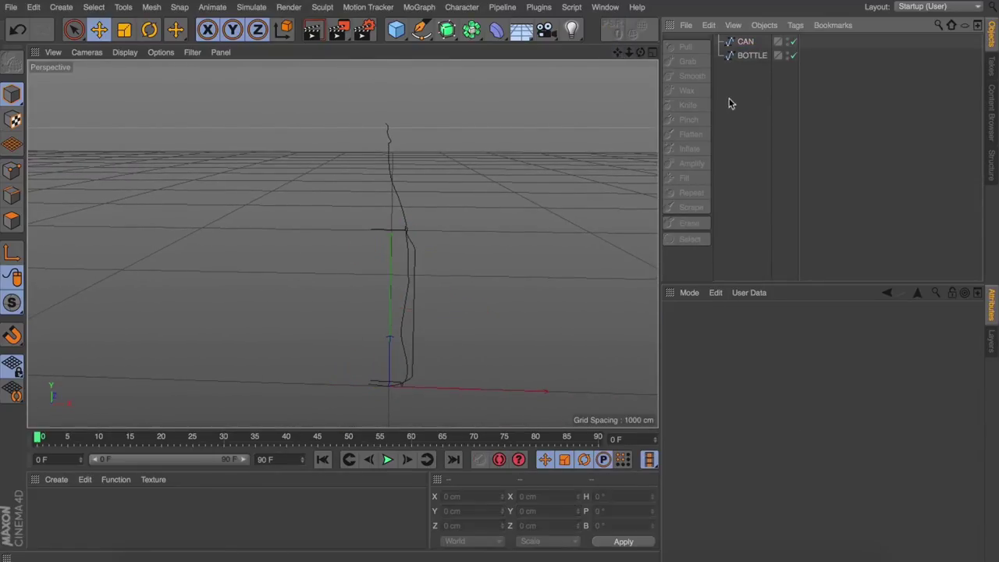
left_click(447, 29)
left_click(500, 72)
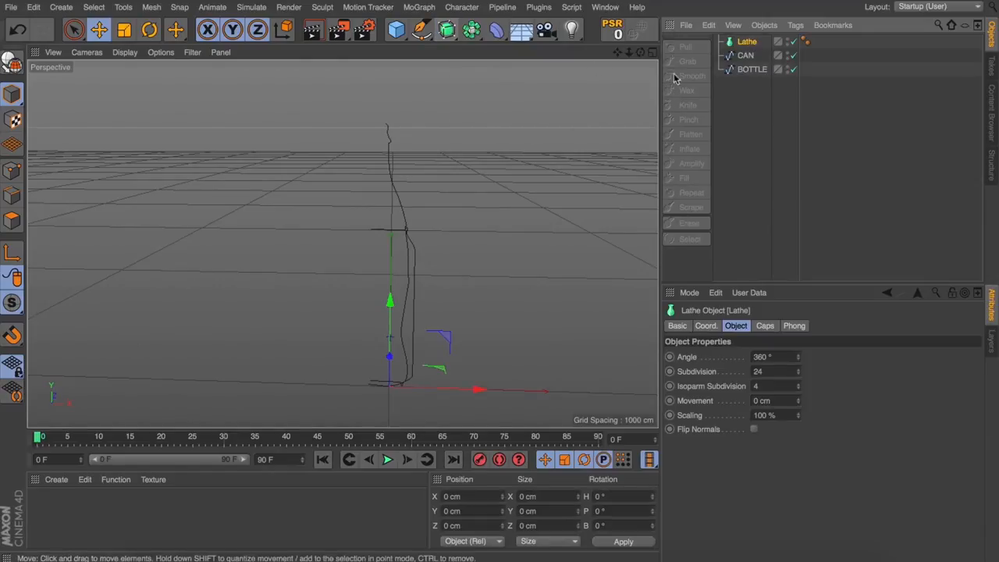
left_click_drag(736, 119, 736, 121)
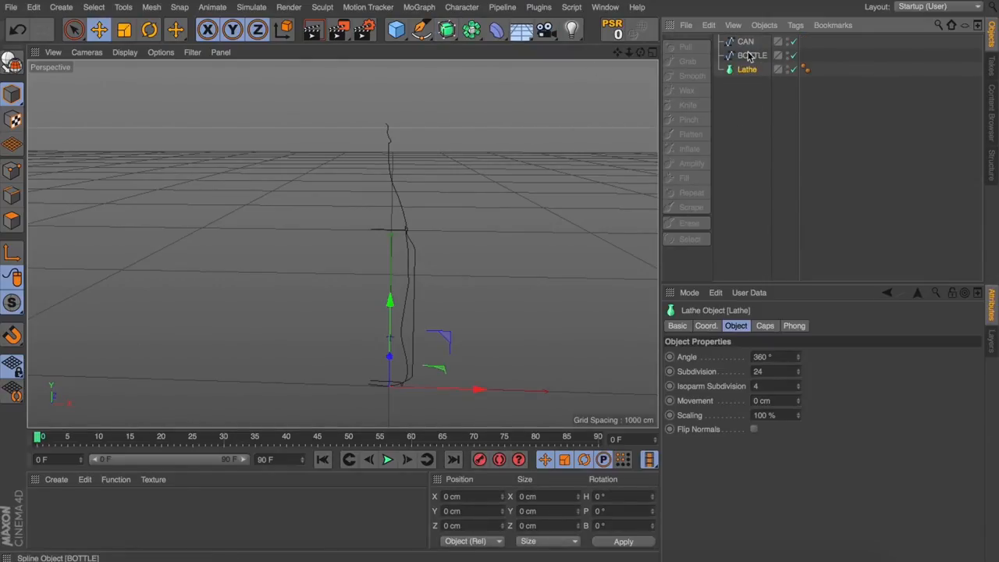
Drop the BOTTLE spline under the Lathe so it revolves into a solid bottle.
left_click(748, 56)
left_click_drag(748, 58, 748, 72)
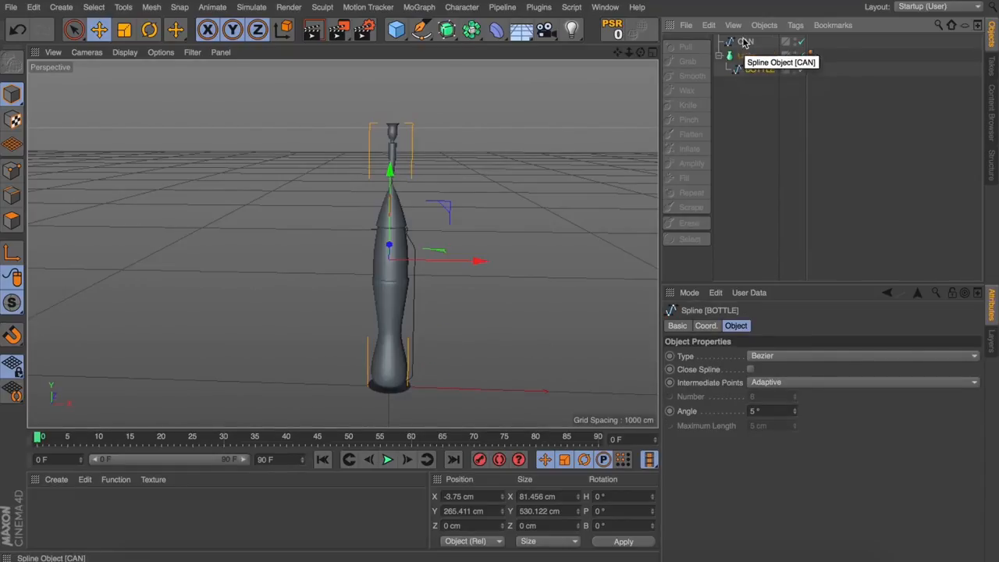
left_click(746, 43)
left_click(756, 69)
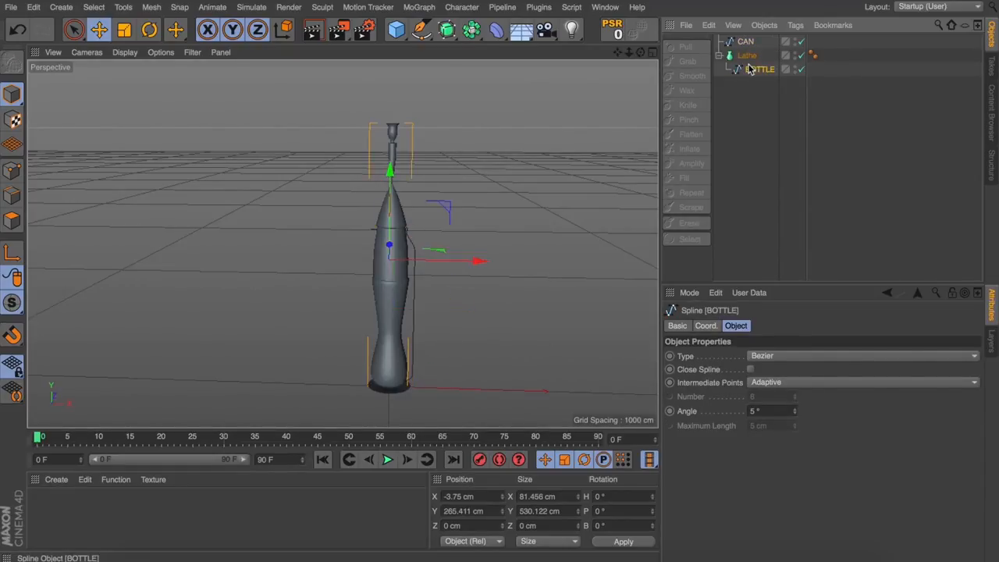
Hide the Lathe in the viewport and maximize the Front view.
left_click(798, 55)
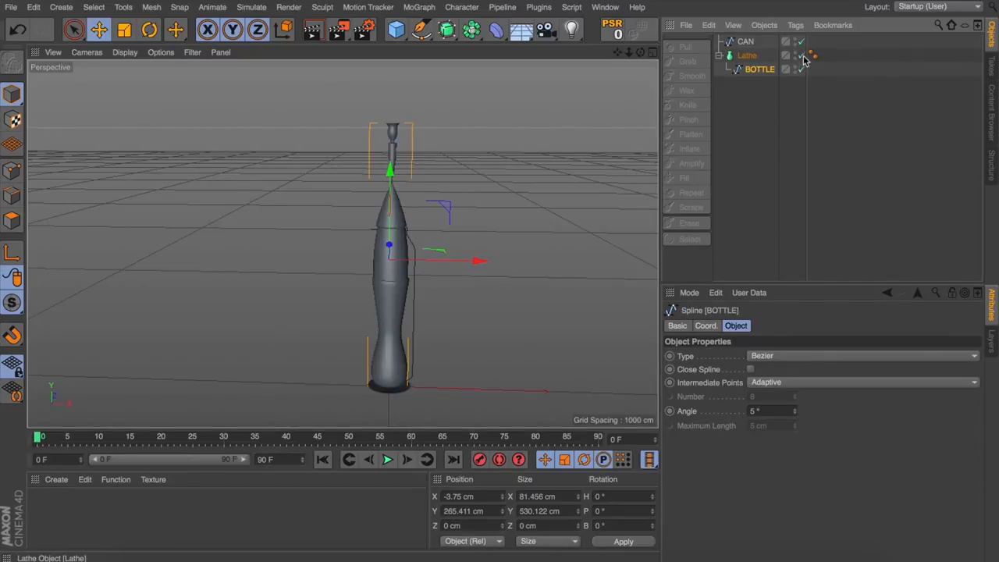
left_click(804, 56)
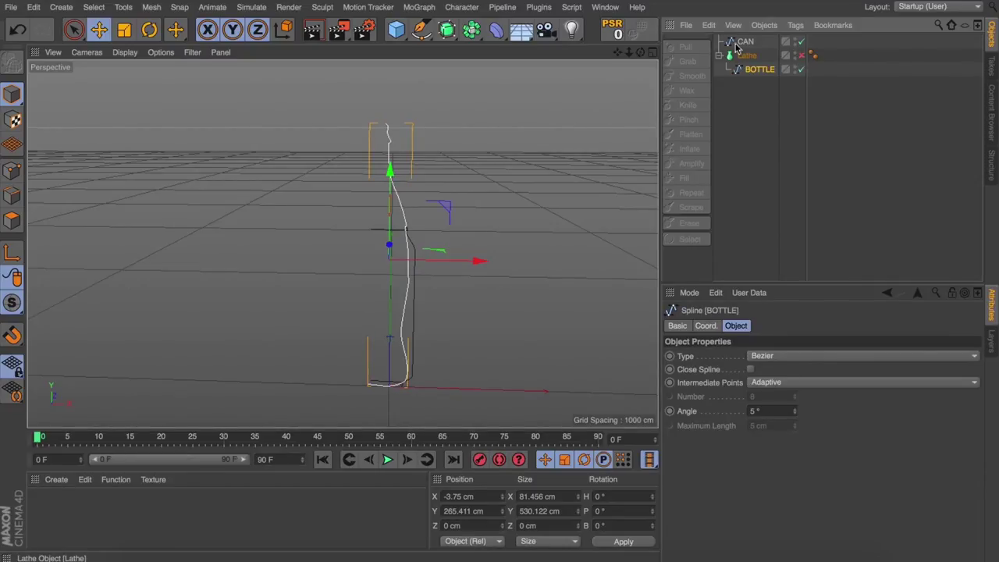
left_click(652, 52)
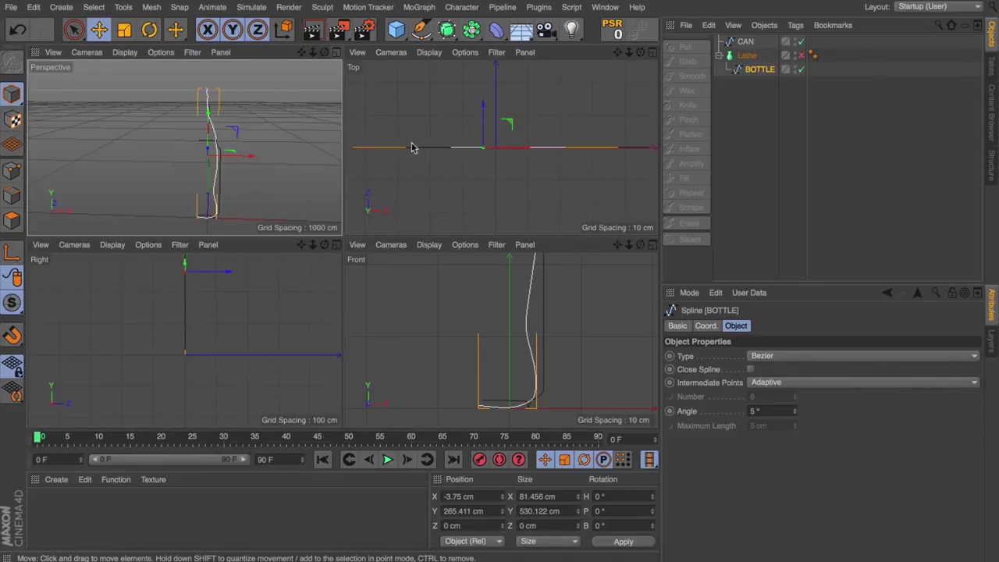
left_click(653, 245)
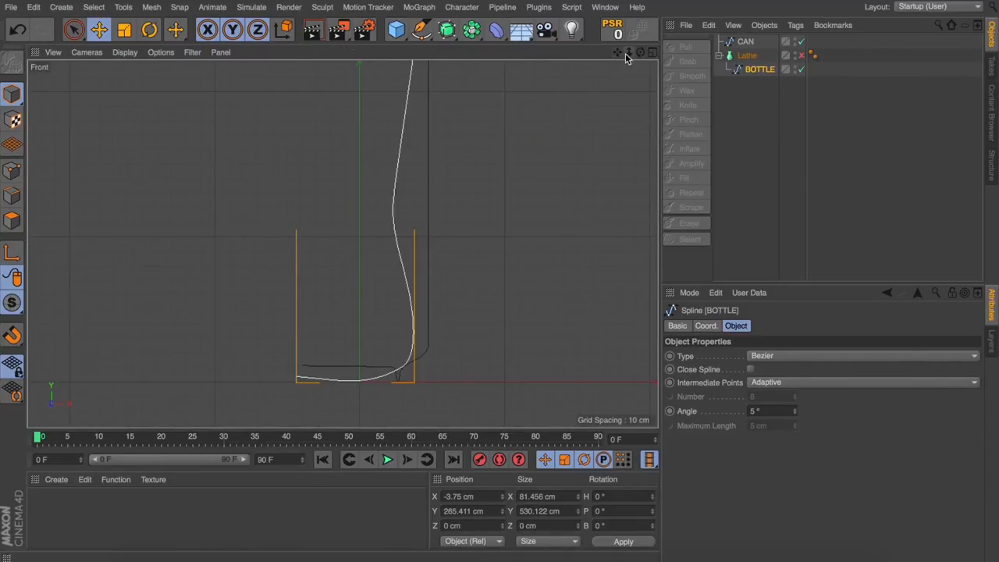
left_click_drag(625, 53, 601, 62)
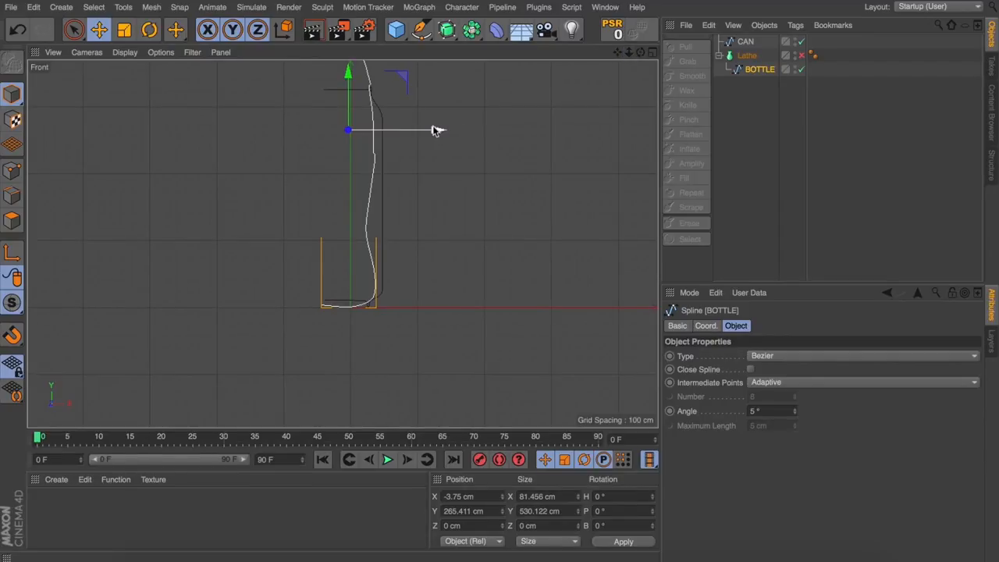
Shift the BOTTLE and CAN profiles right along X so their inner edges sit on the vertical axis.
left_click_drag(436, 130, 463, 134)
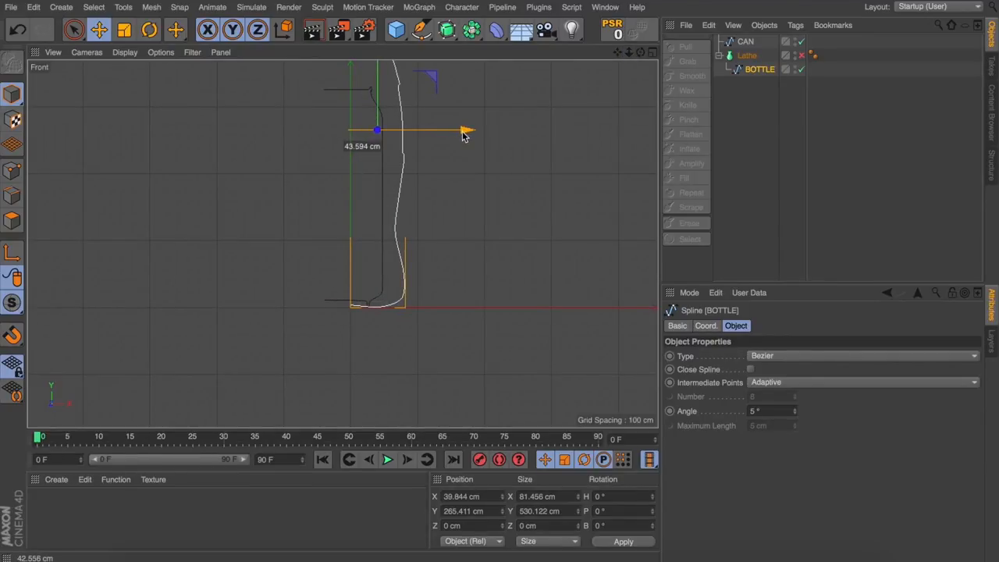
left_click_drag(464, 134, 463, 135)
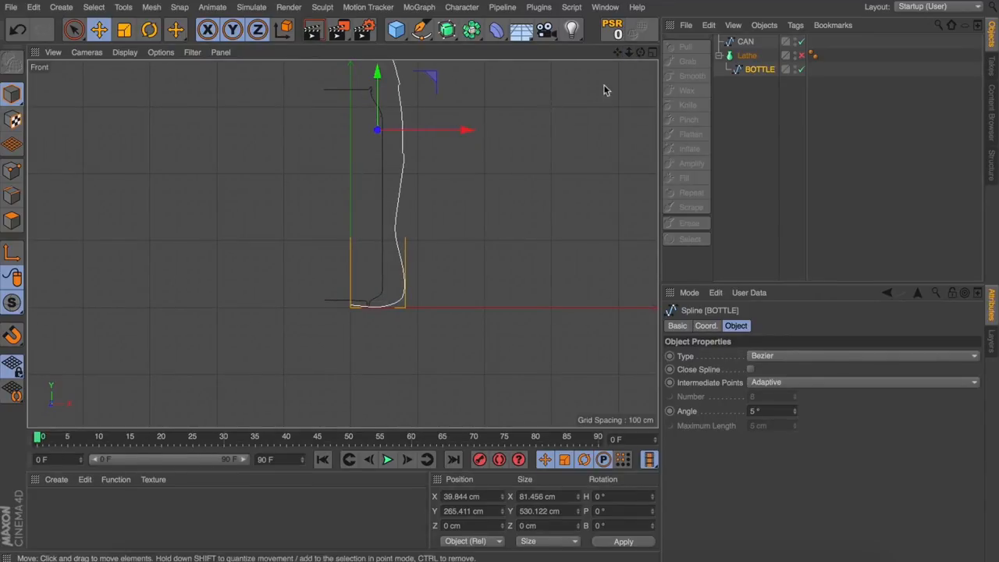
left_click(746, 41)
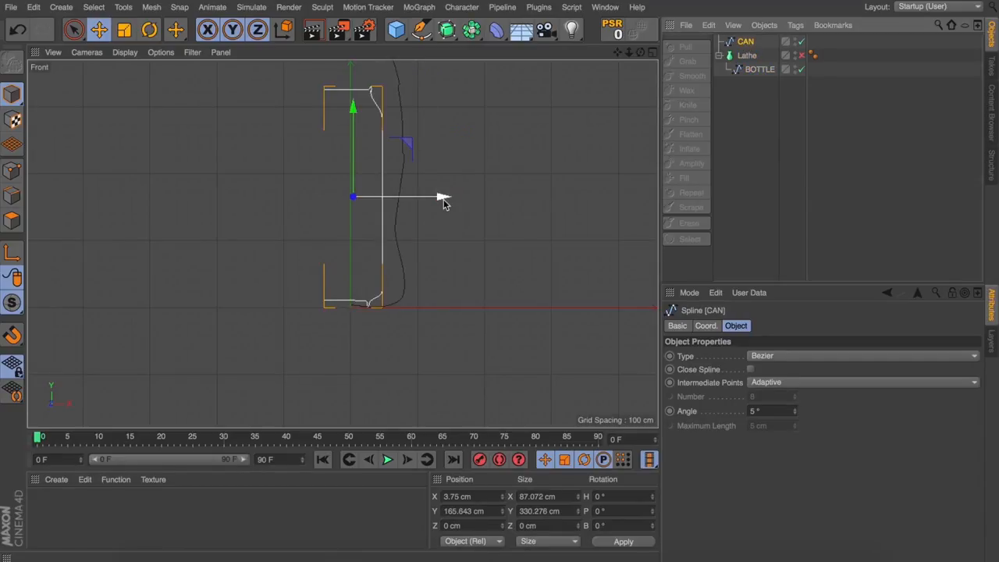
left_click_drag(443, 200, 469, 200)
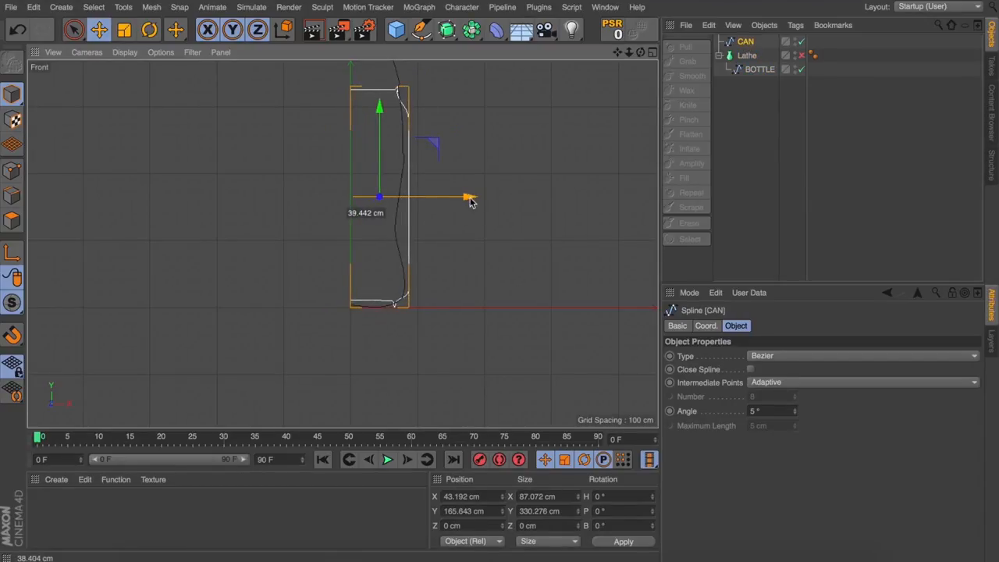
left_click_drag(470, 200, 469, 200)
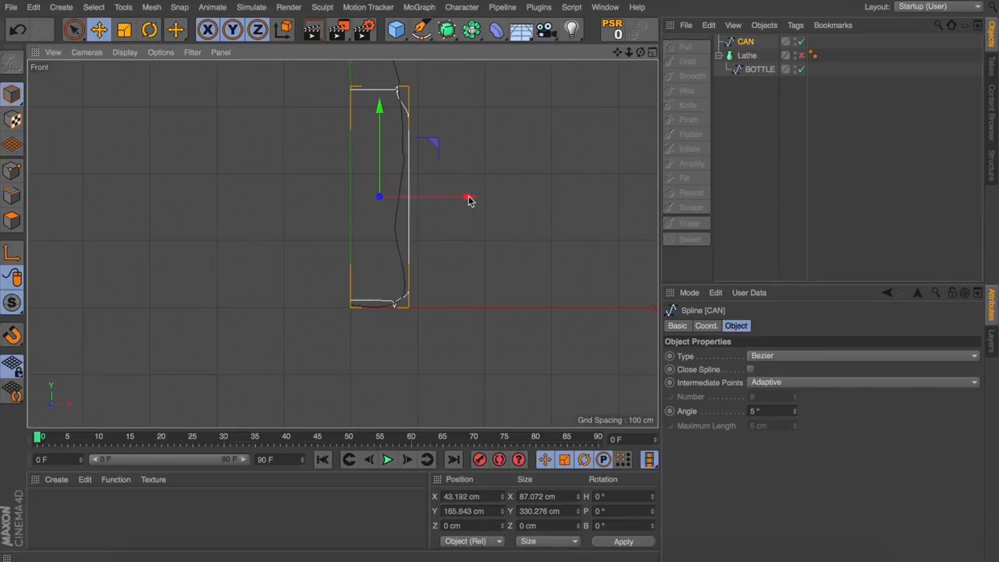
Show the Lathe again in the Perspective view and orbit to inspect the complete Coke bottle.
left_click(654, 53)
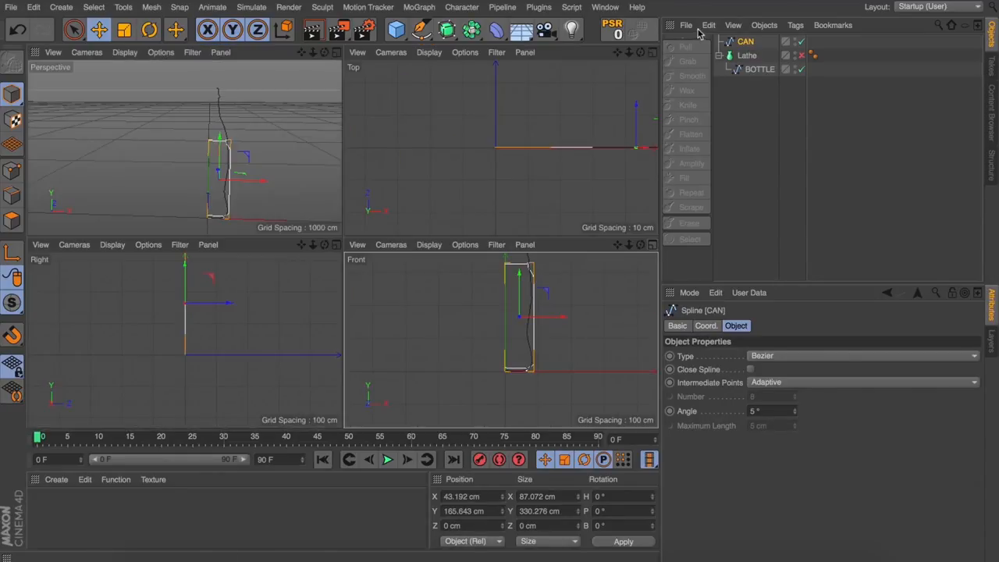
left_click(338, 56)
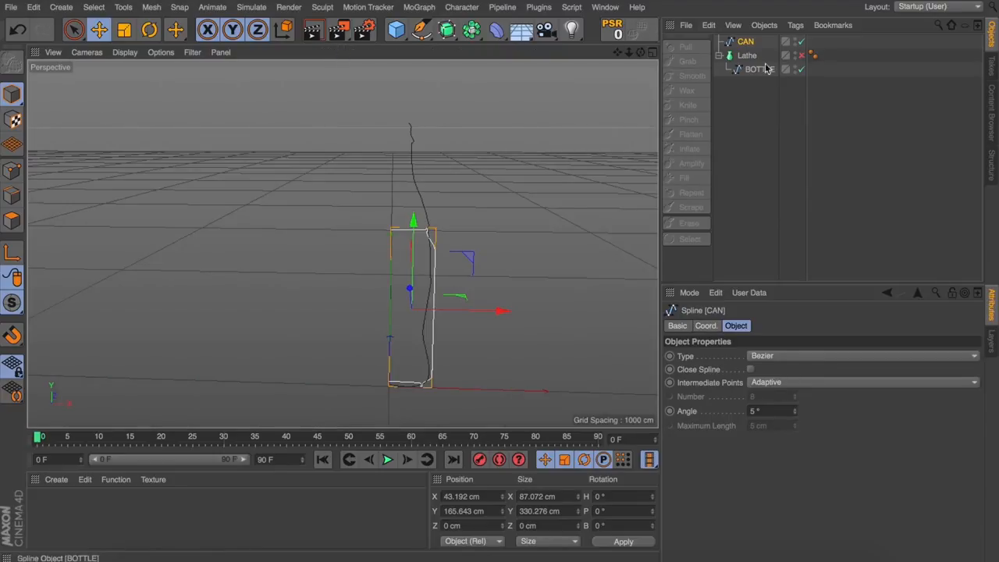
left_click(804, 55)
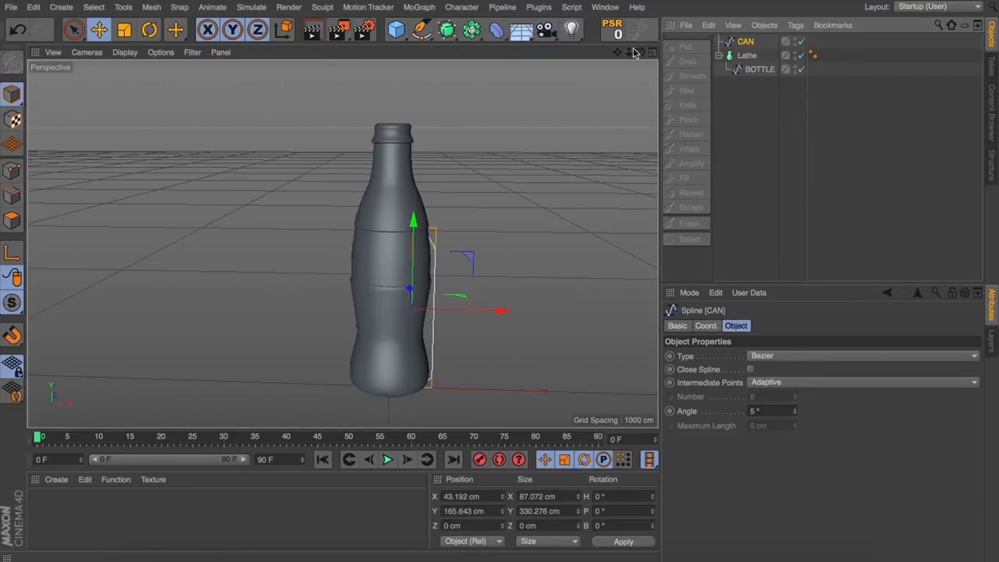
left_click_drag(640, 52, 593, 70)
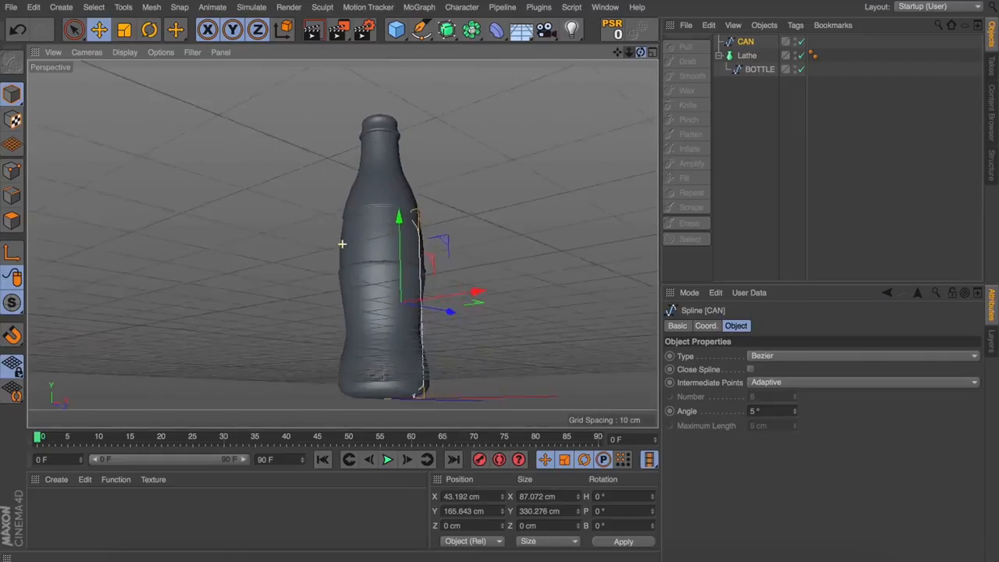
left_click_drag(342, 245, 342, 245)
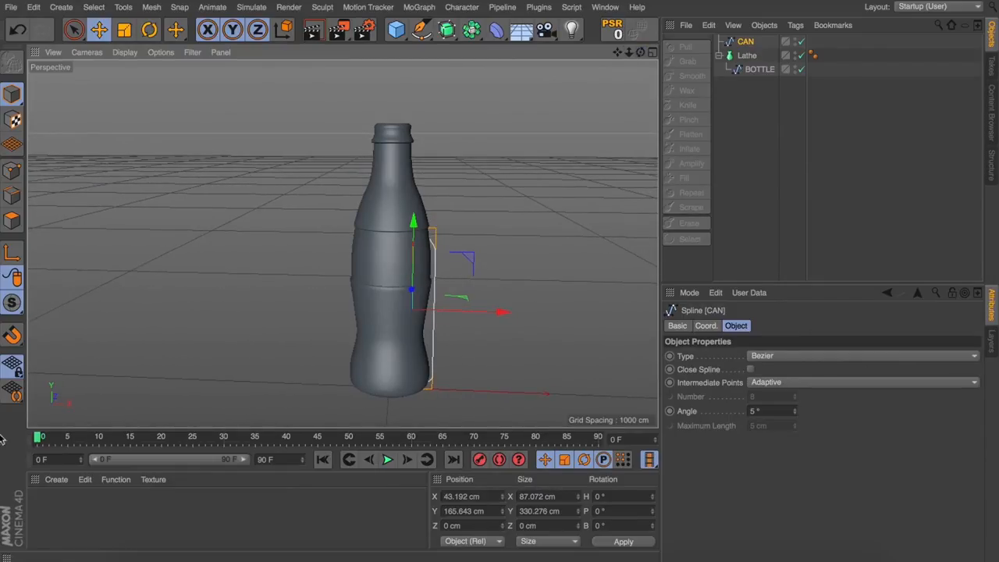
key("F3")
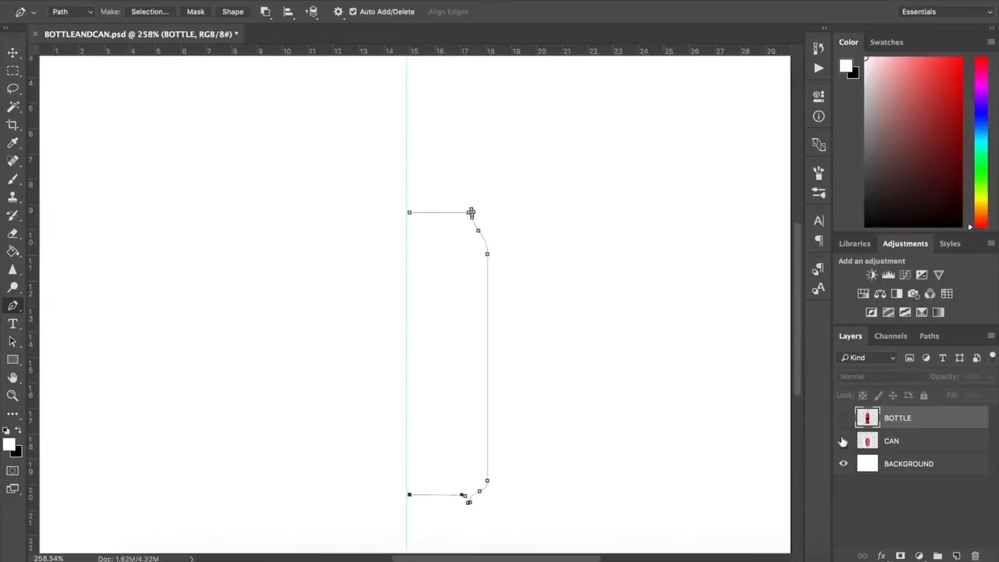
Show the BOTTLE photo layer, delete the traced path and remove the vertical guide.
left_click(842, 420)
scroll(681, 130, "down", 2)
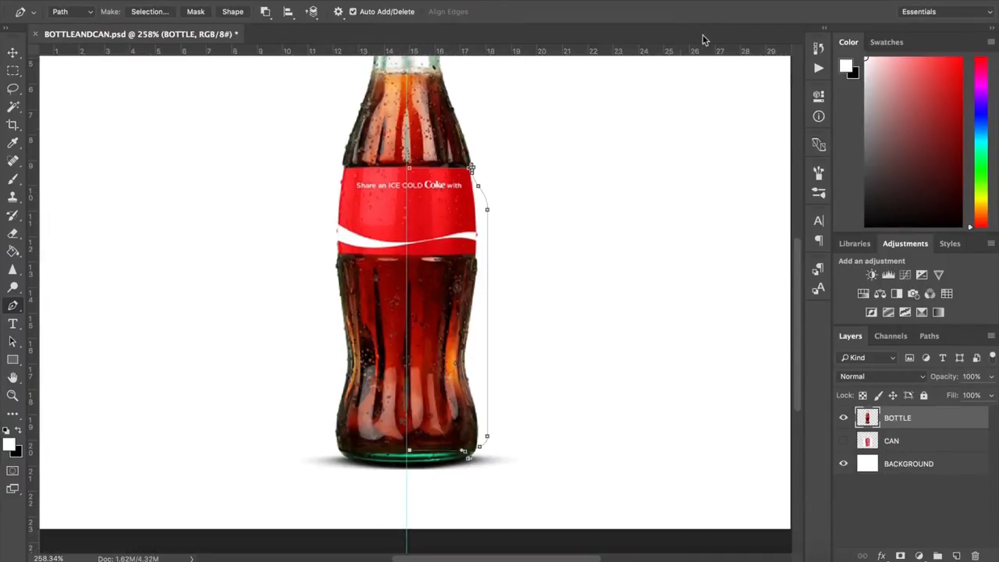
key("z")
scroll(520, 203, "down", 2, "alt")
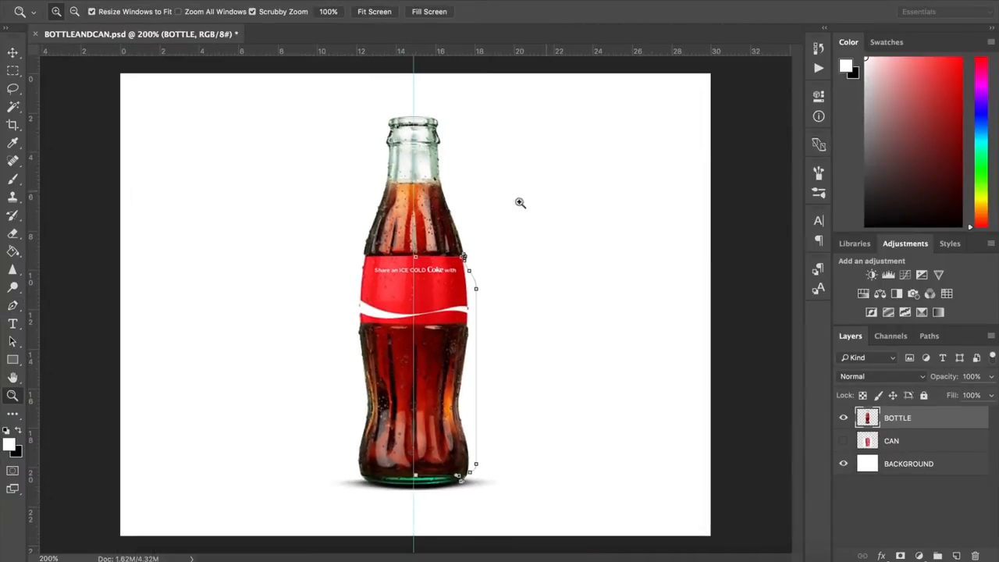
key("p")
right_click(491, 205)
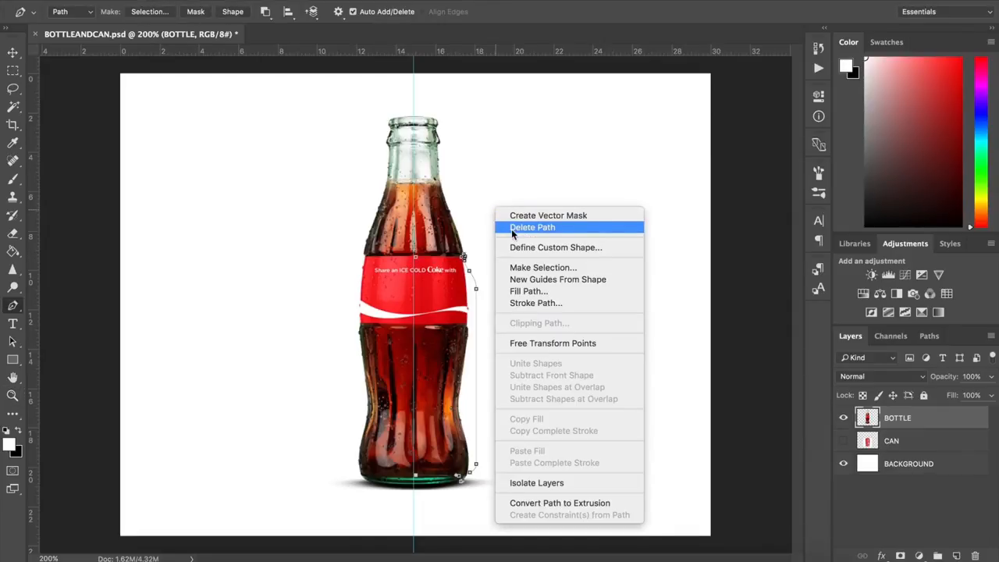
left_click(515, 224)
key("ctrl+semicolon")
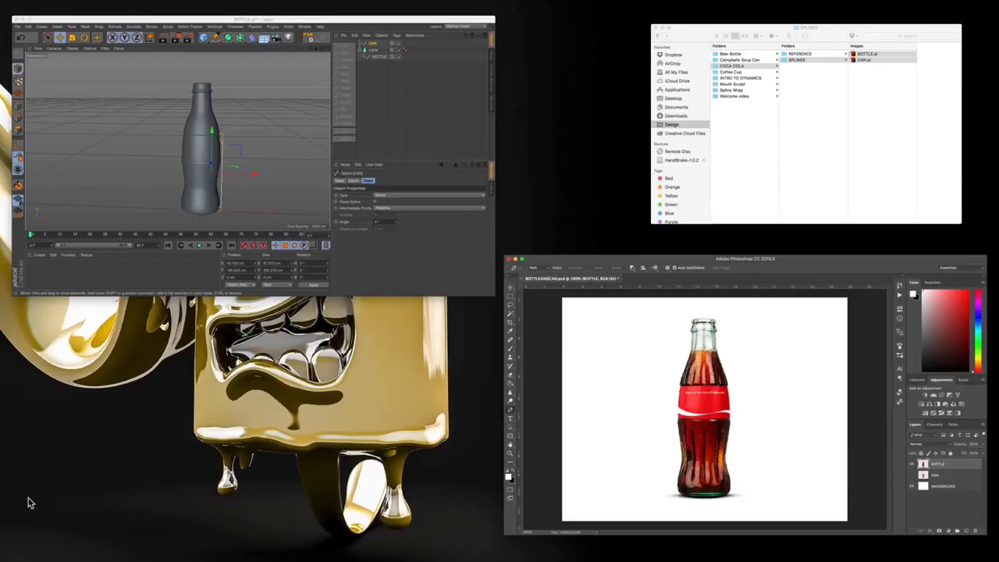
With the Lathe hidden, add a point near the top of the BOTTLE profile using Line Cut in Points mode.
left_click(363, 108)
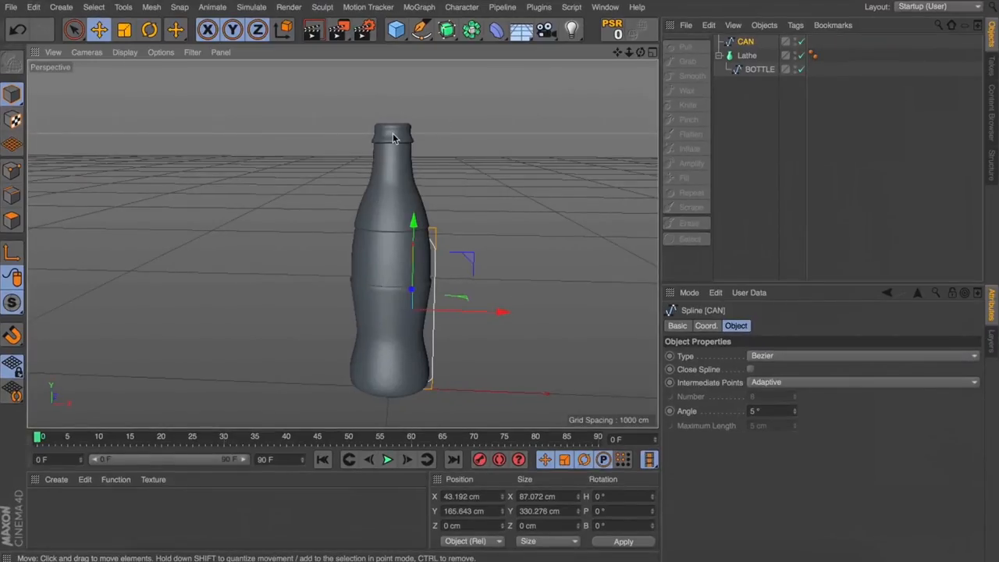
scroll(393, 136, "up", 5)
scroll(393, 134, "up", 5)
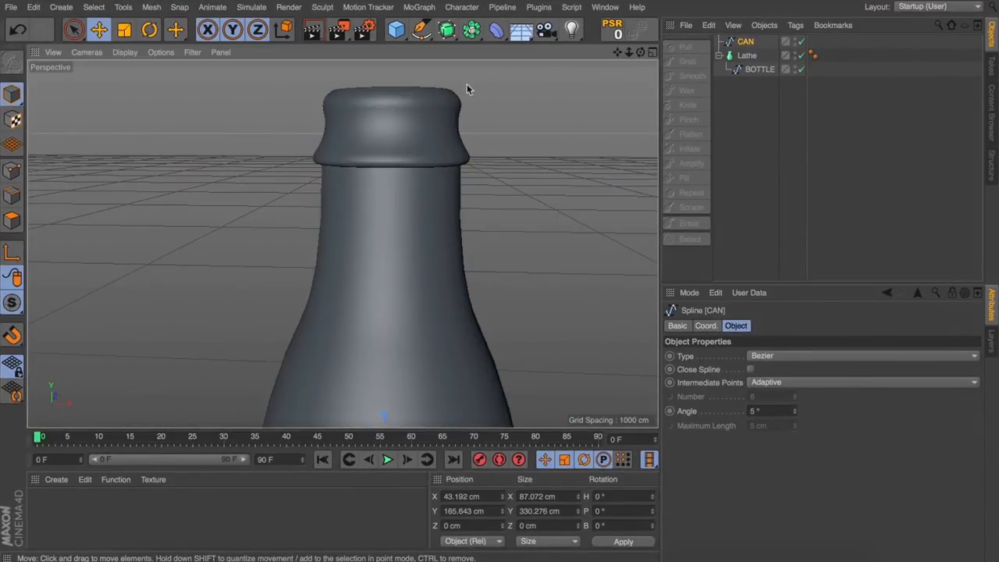
left_click(757, 70)
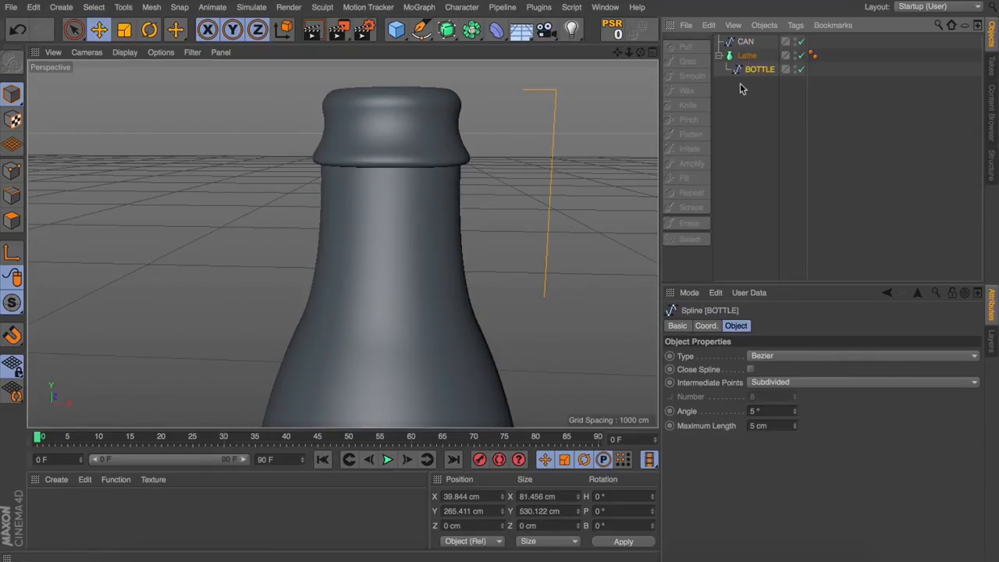
left_click(800, 56)
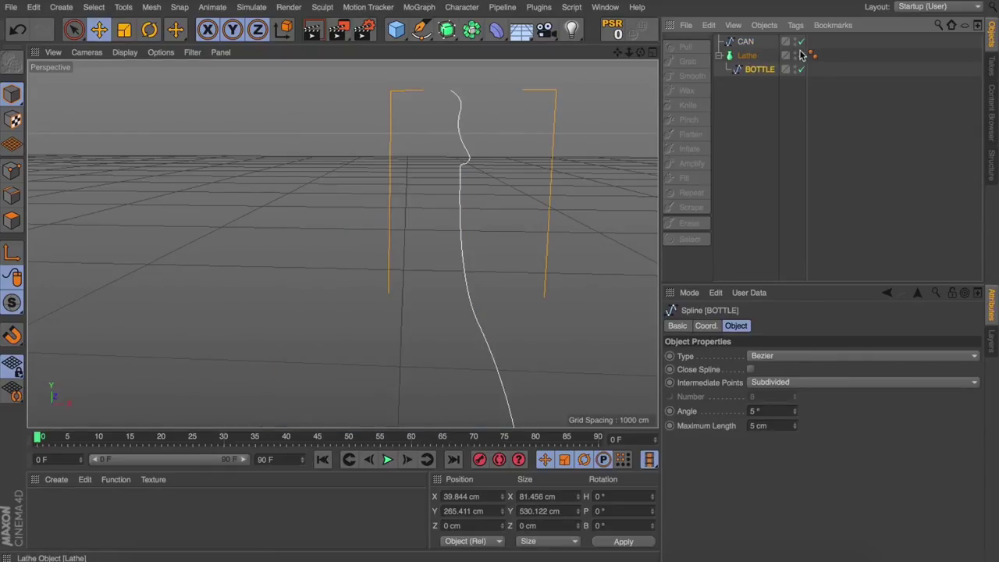
left_click(17, 170)
scroll(457, 95, "up", 3)
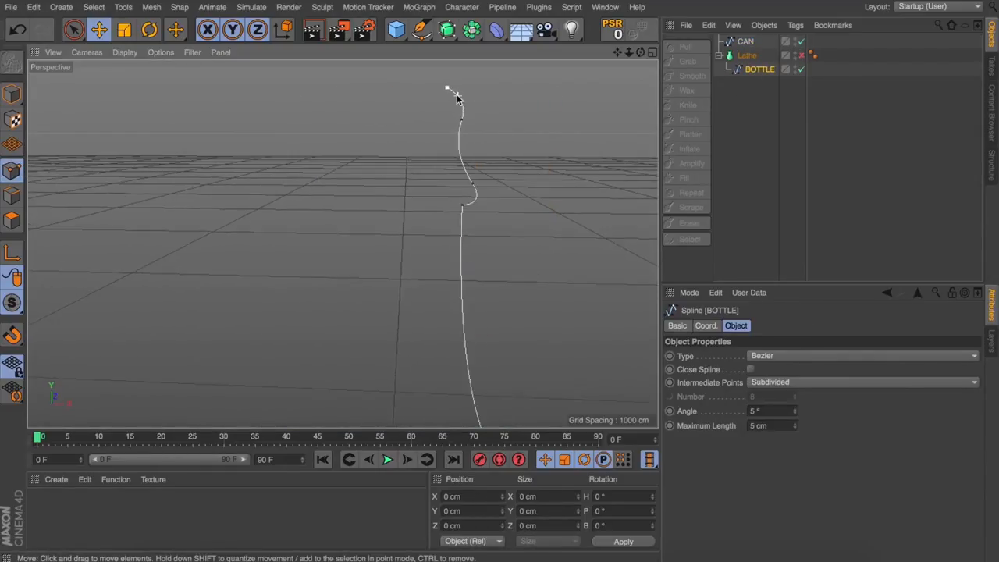
scroll(456, 94, "up", 2)
left_click(461, 125)
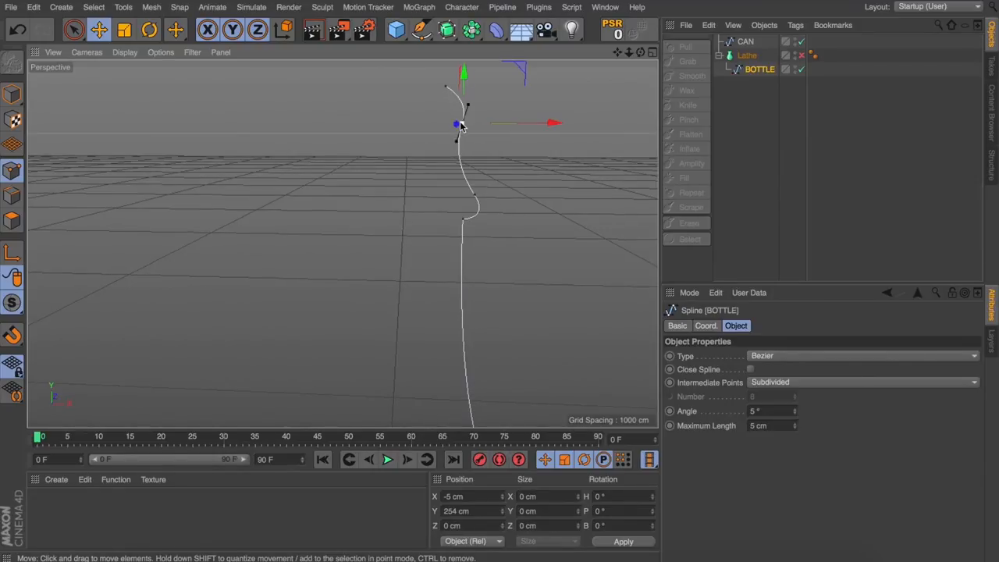
key("k")
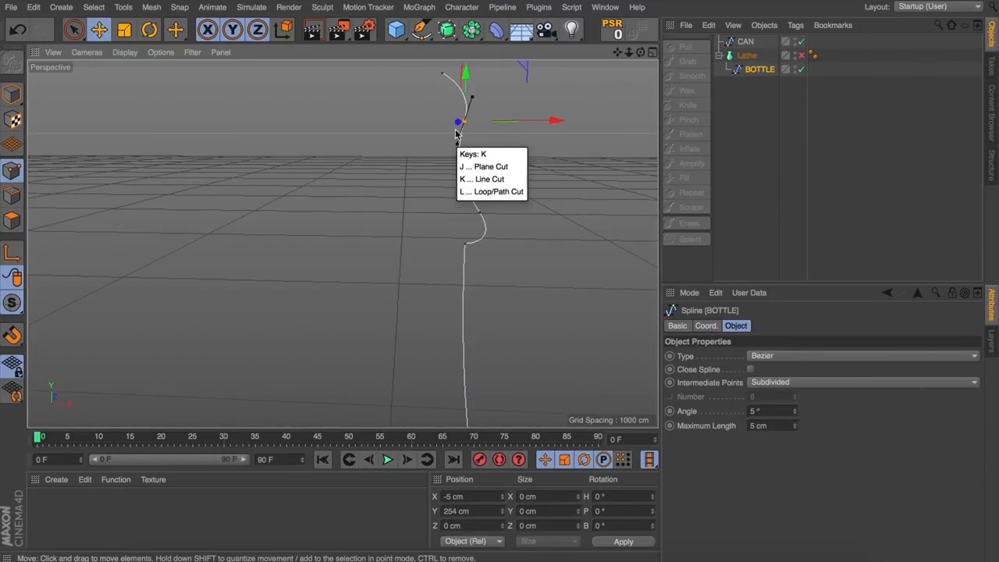
key("k")
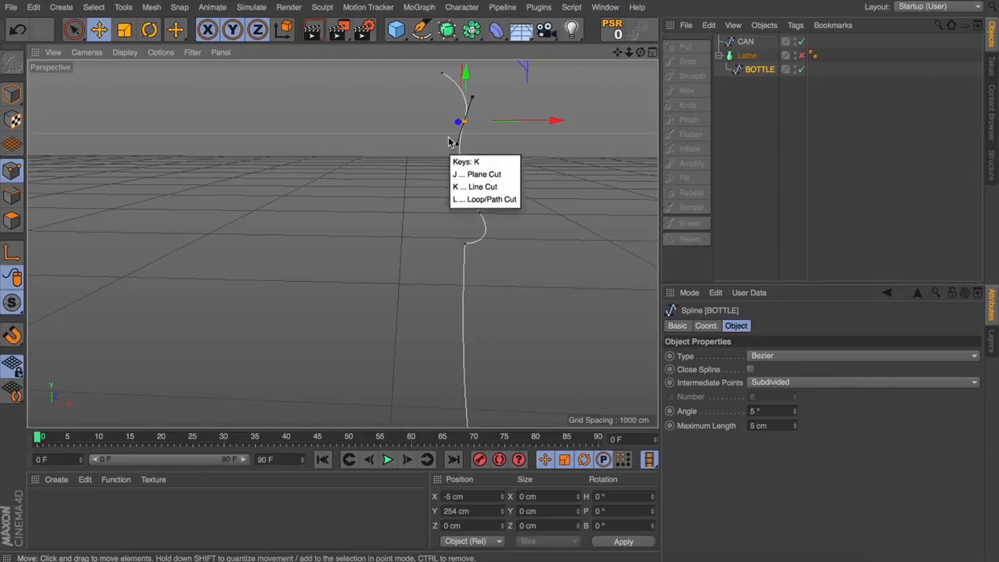
key("k")
left_click_drag(485, 135, 500, 138)
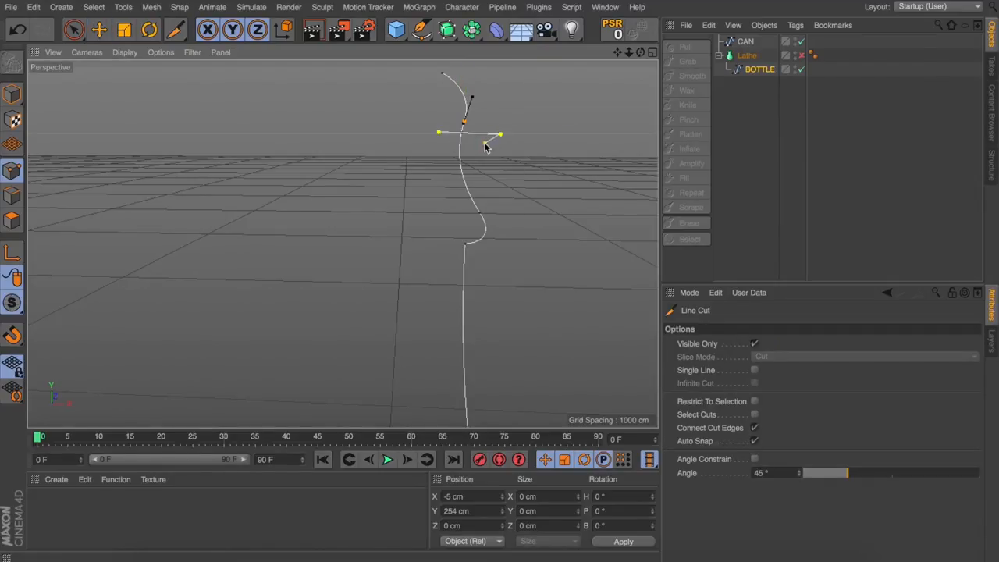
Nudge the new top points with the Lathe visible to reshape the bottle's lip.
key("e")
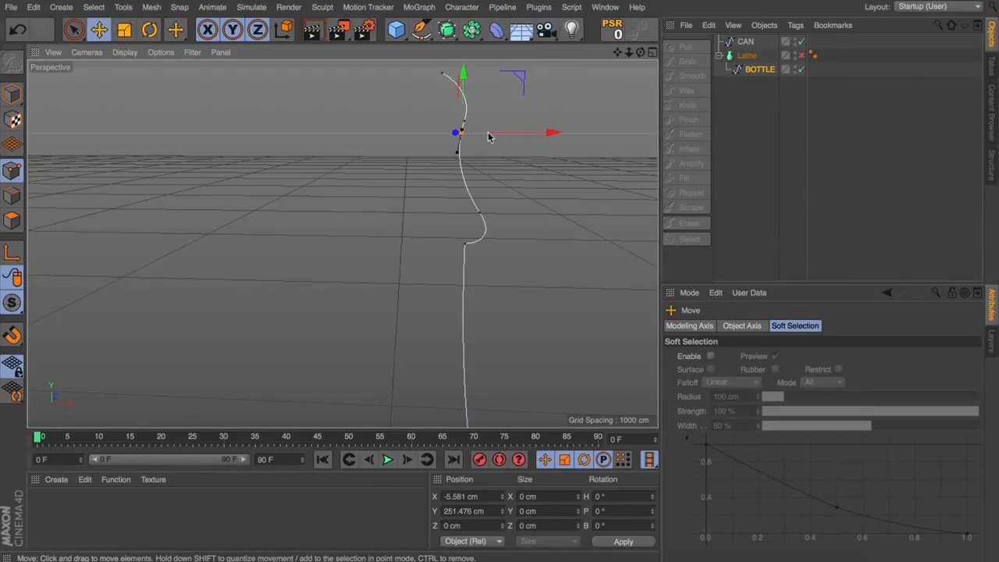
left_click_drag(486, 136, 482, 135)
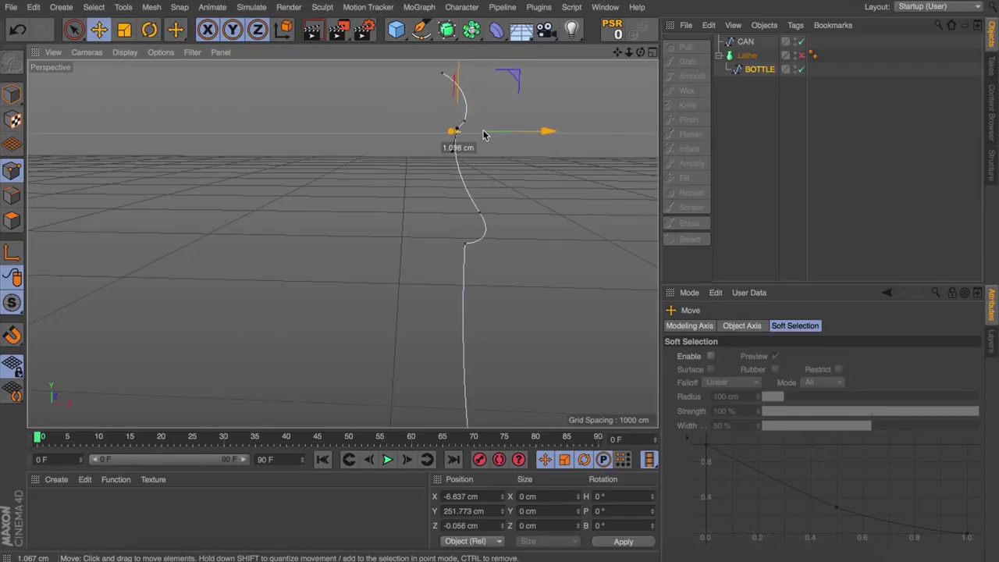
left_click(812, 54)
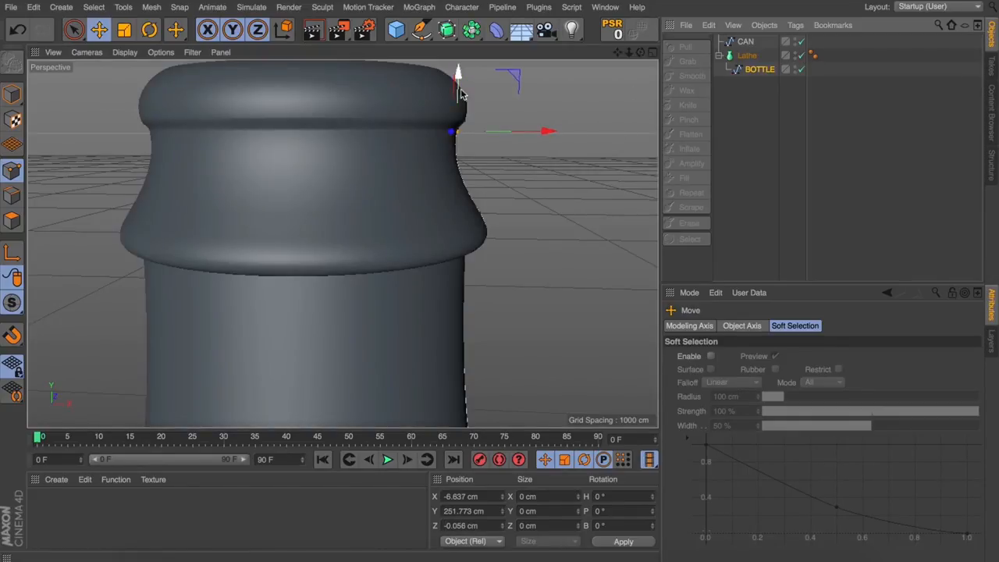
left_click_drag(459, 88, 459, 78)
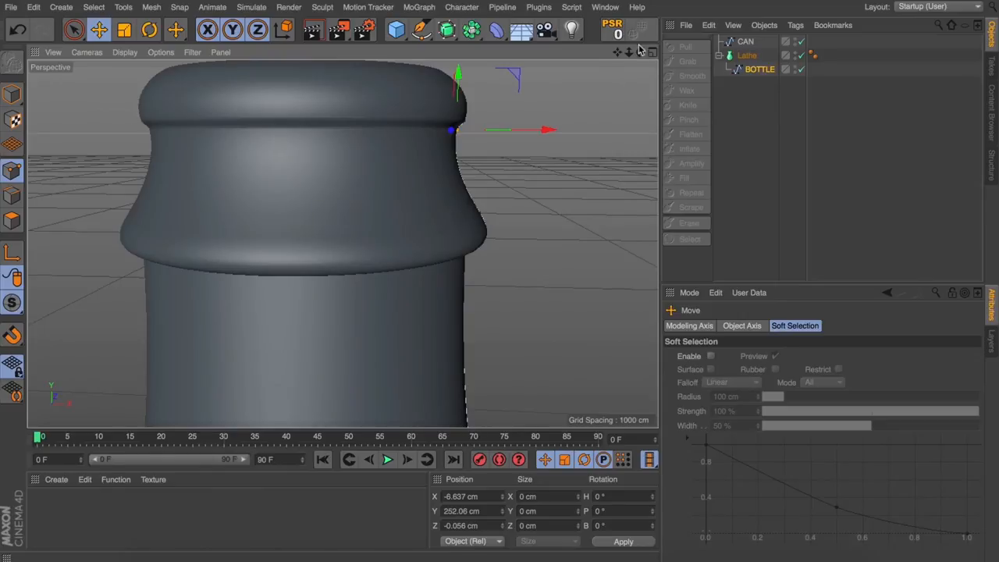
mouse_move(629, 52)
left_mouse_down()
mouse_move(619, 53)
mouse_move(641, 55)
left_mouse_up()
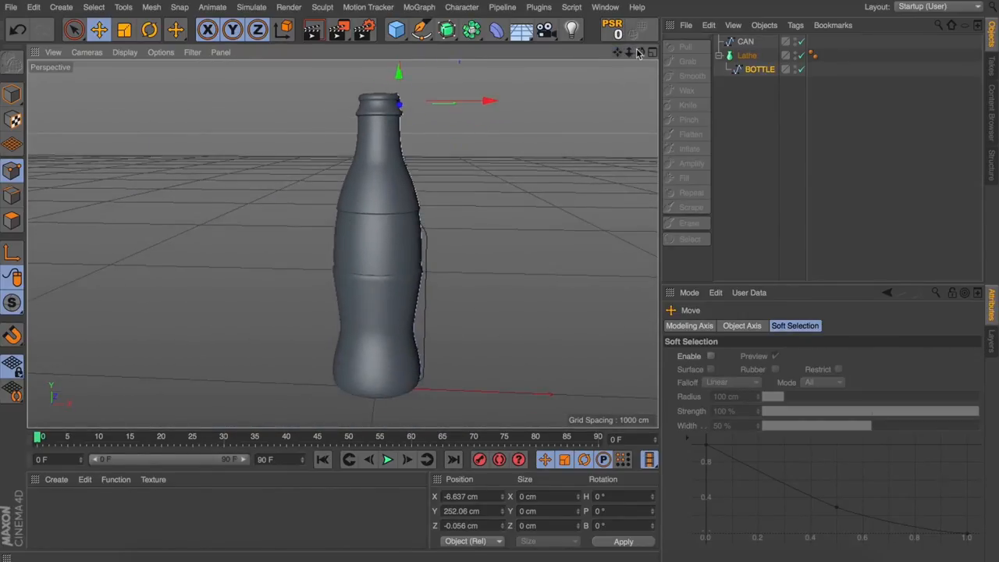
Turn off the BOTTLE spline and make the CAN spline a child of the Lathe so it revolves into a can.
left_click(742, 118)
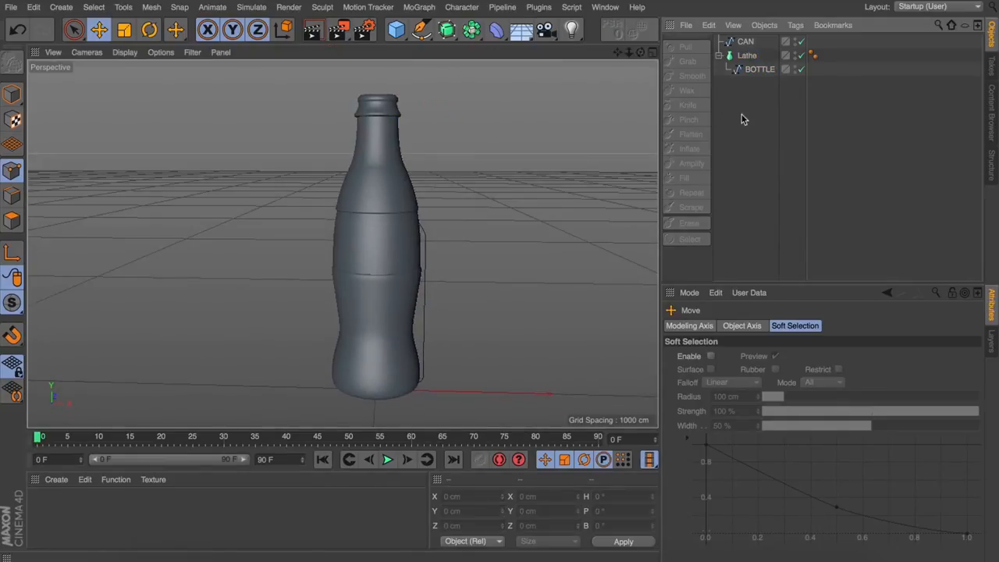
left_click_drag(618, 53, 626, 57)
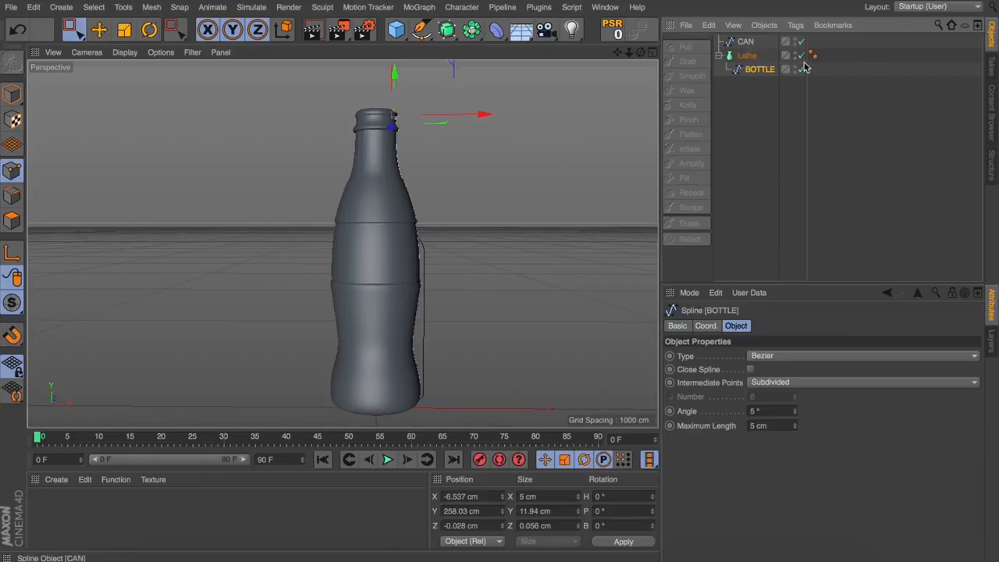
left_click(800, 56)
left_click_drag(745, 41, 750, 64)
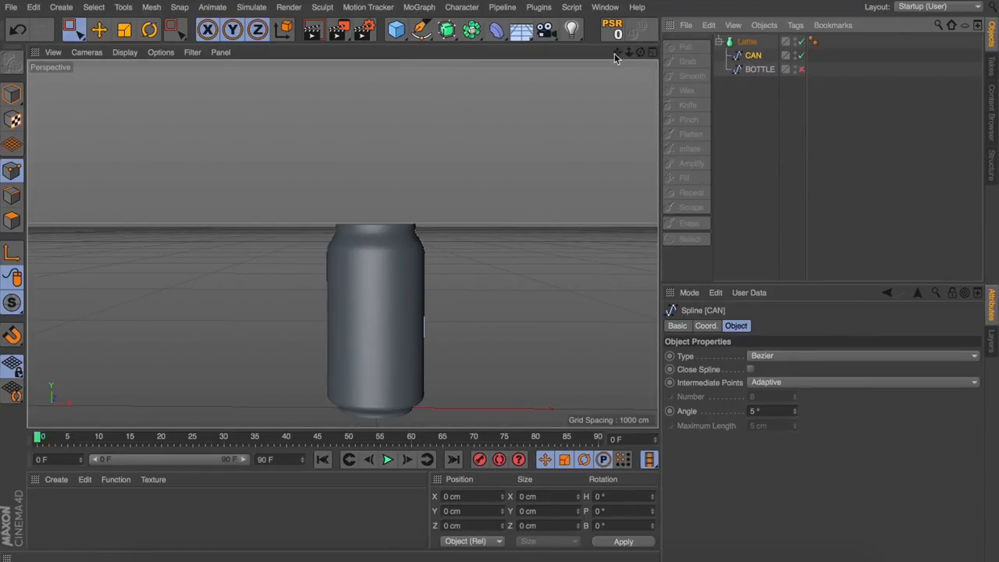
mouse_move(614, 53)
left_mouse_down()
mouse_move(615, 43)
mouse_move(634, 57)
mouse_move(617, 70)
left_mouse_up()
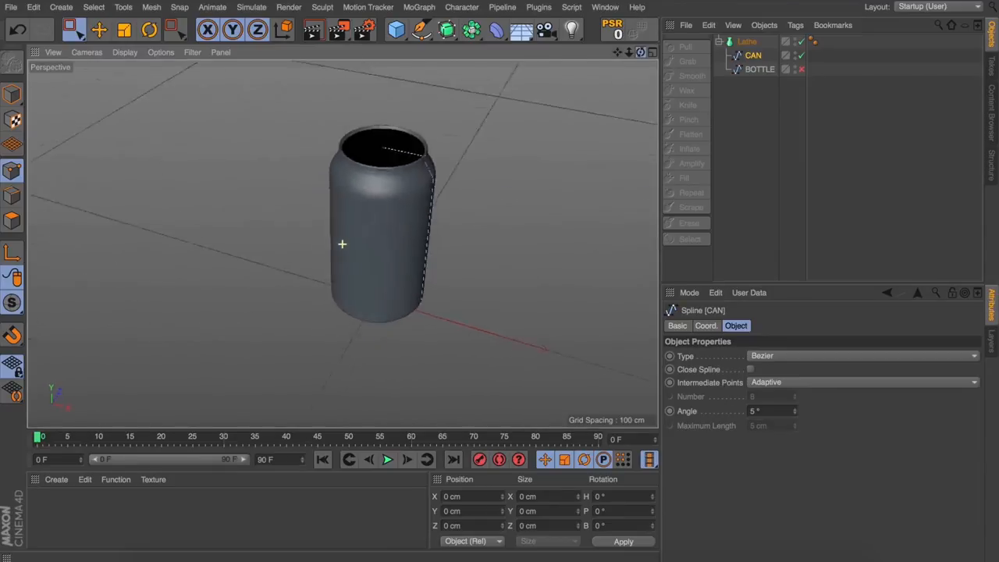
Try removing the Lathe's start and end caps, then undo to keep both caps on.
left_click(747, 41)
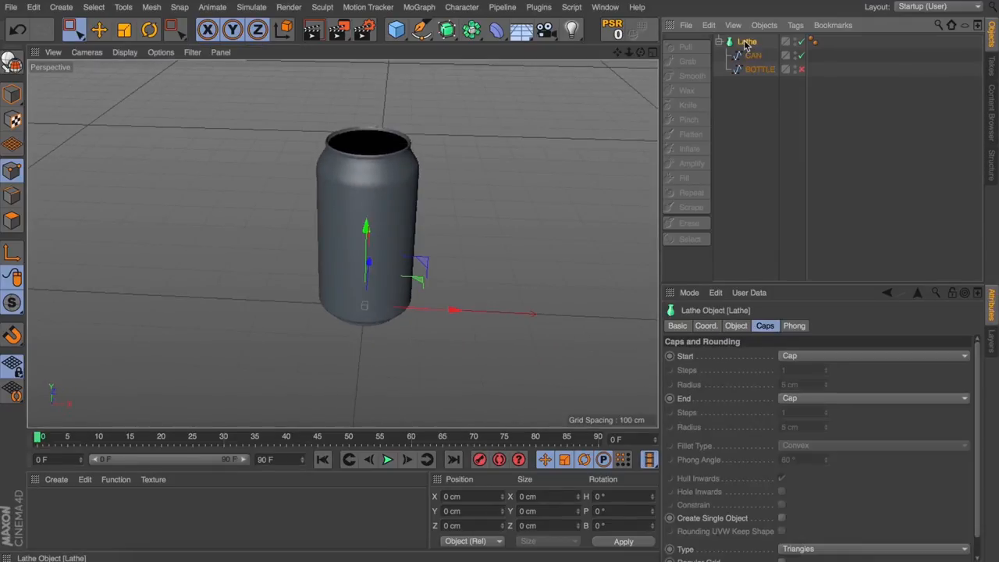
left_click(809, 357)
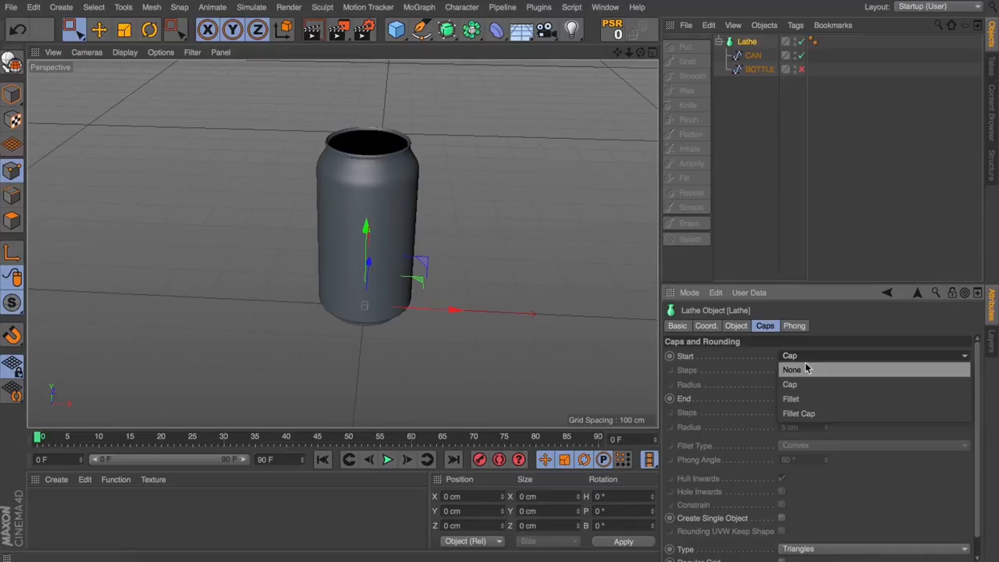
left_click(804, 371)
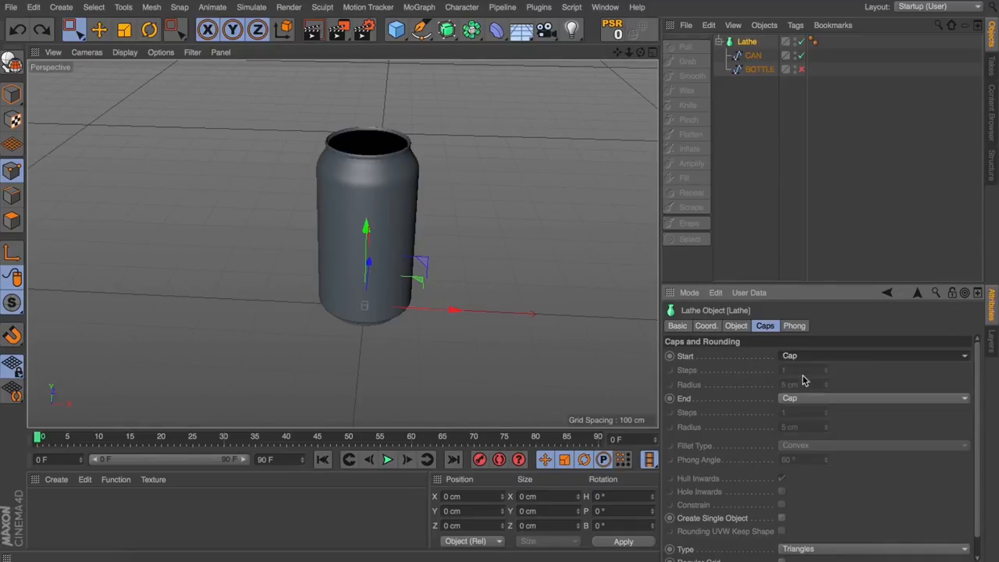
left_click(804, 398)
left_click(804, 413)
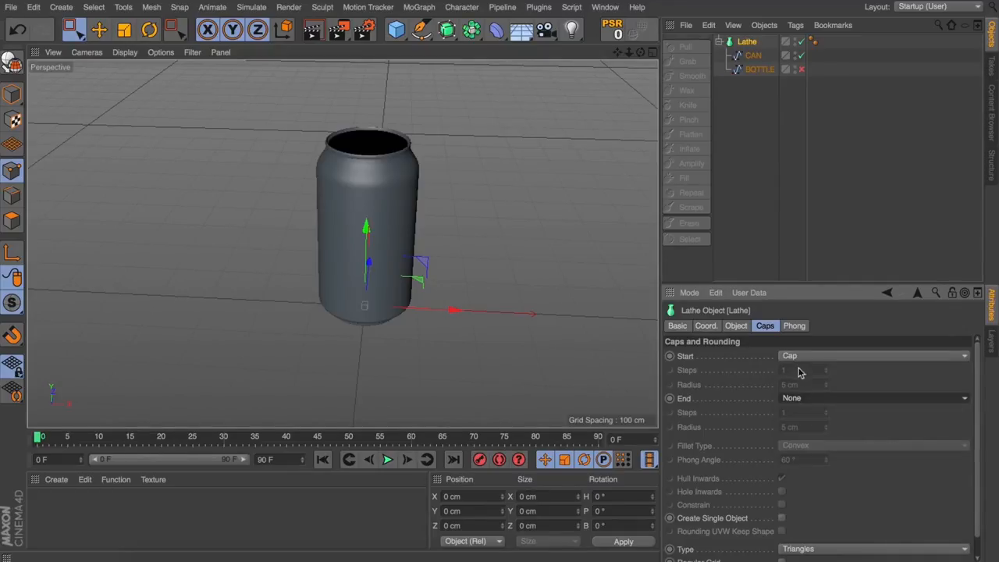
key("ctrl+z")
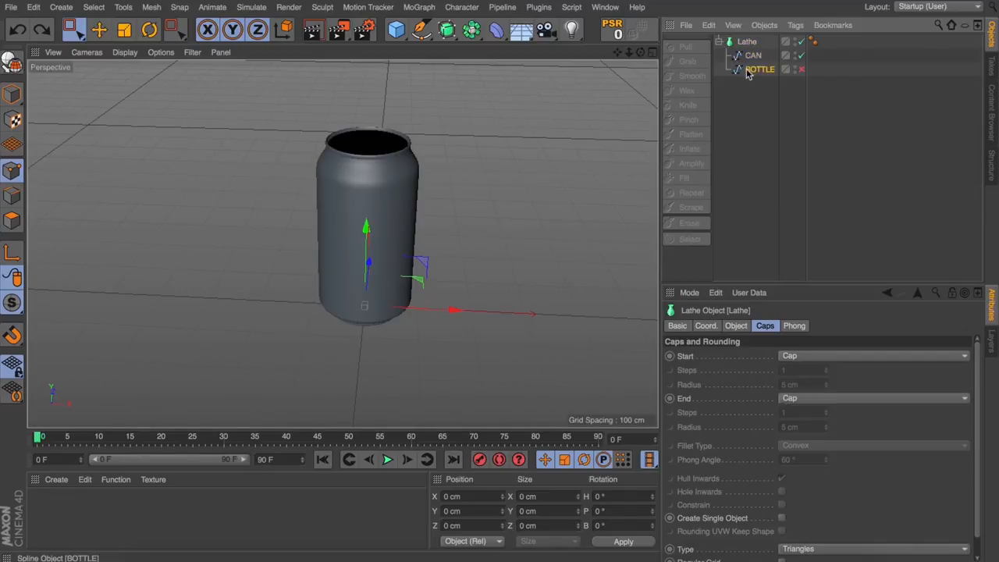
Create a new default white material Mat and apply it to the Lathe can.
left_click(759, 69)
scroll(336, 153, "up", 3)
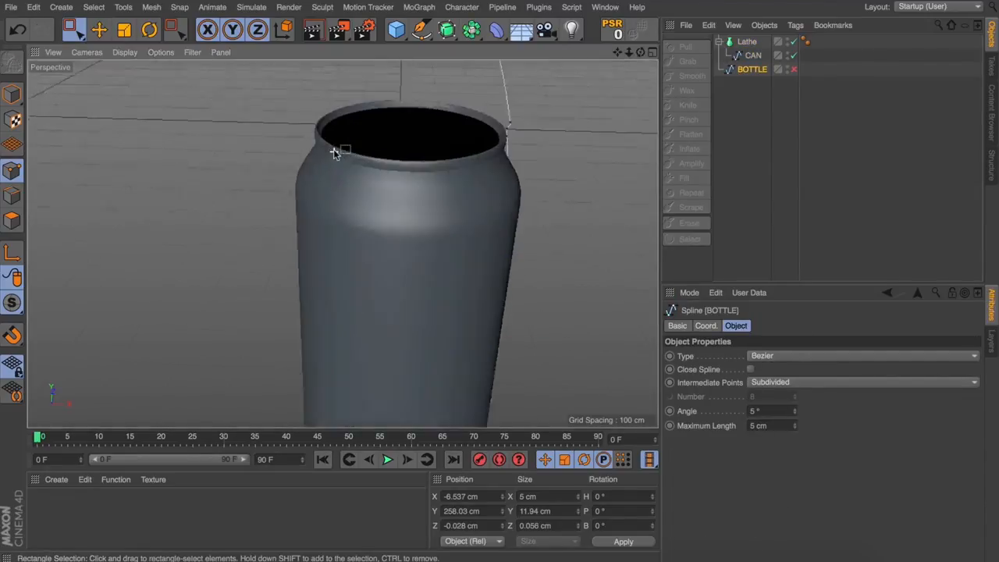
scroll(336, 153, "up", 2)
left_click(746, 41)
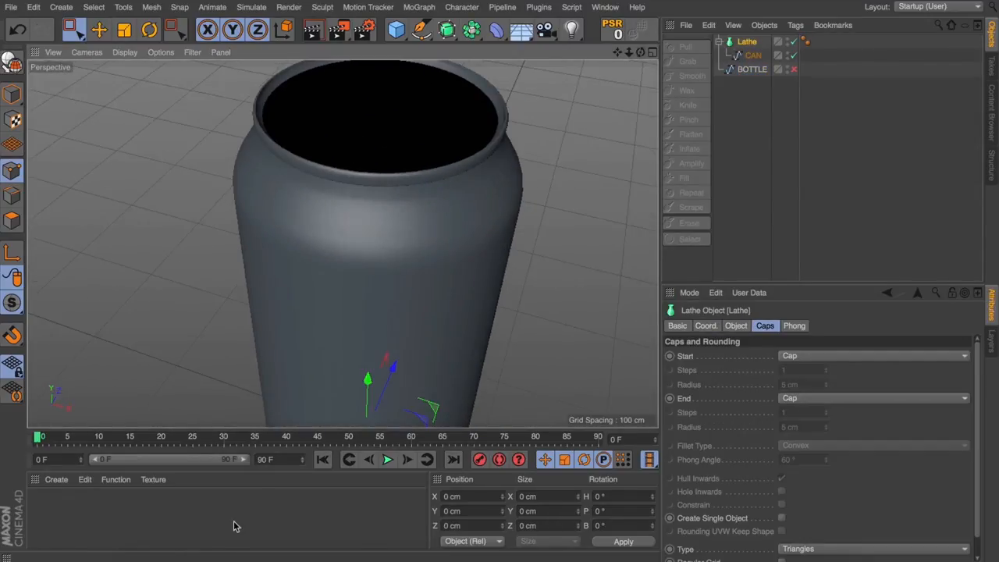
double_click(234, 516)
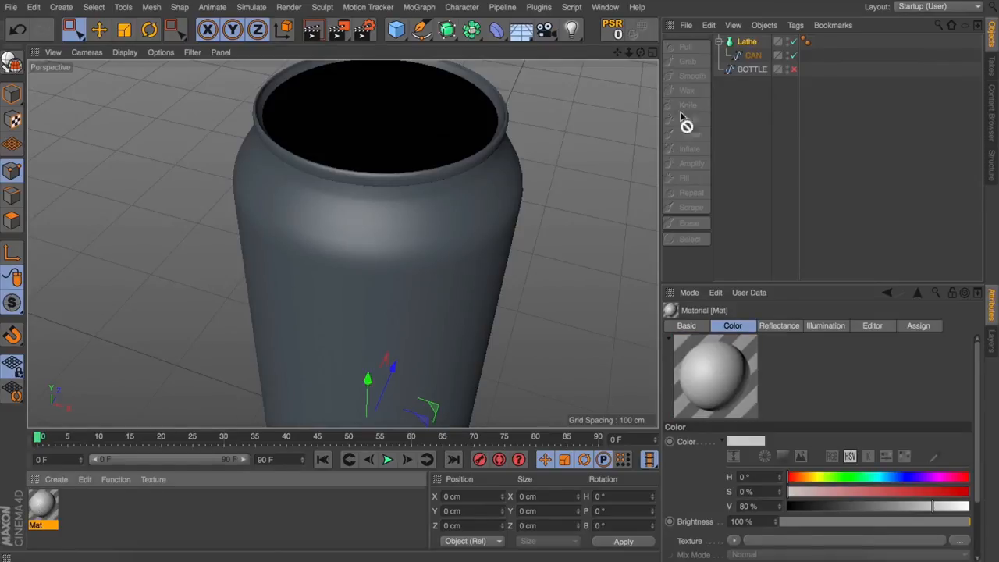
left_click_drag(39, 509, 748, 41)
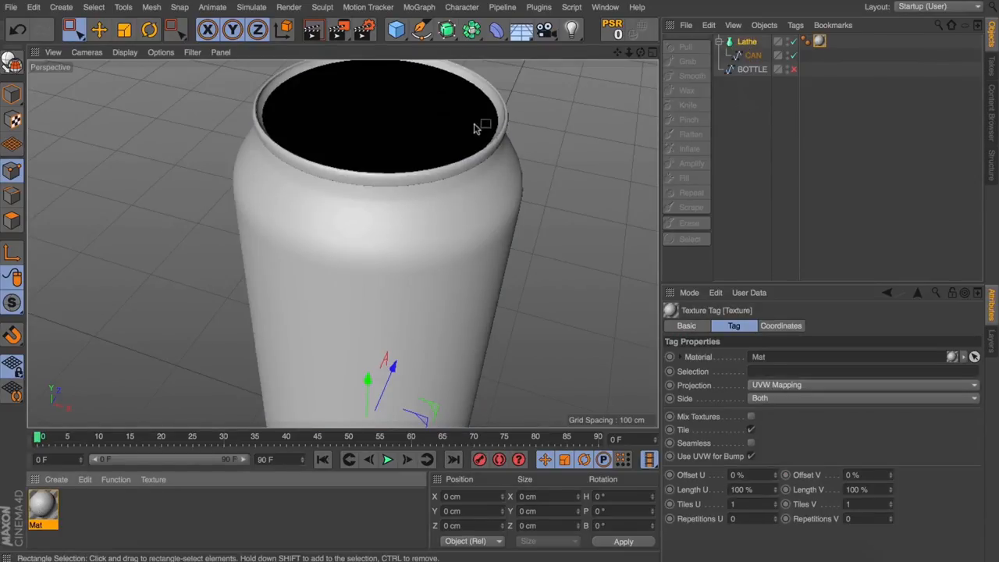
Nudge the top rim point of the CAN profile slightly along X to reshape the rim.
left_click(751, 54)
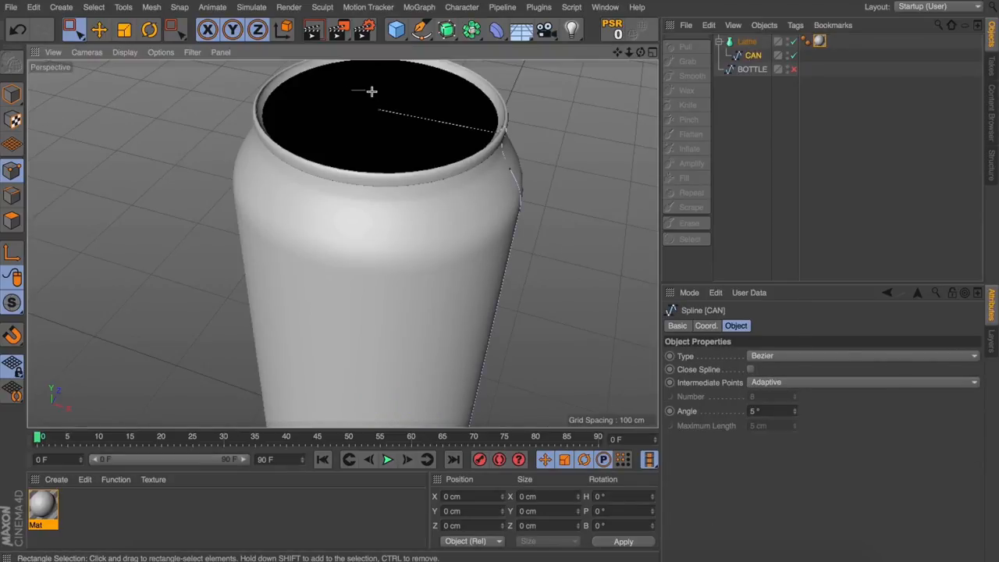
mouse_move(363, 90)
left_mouse_down()
mouse_move(390, 117)
mouse_move(428, 117)
left_mouse_up()
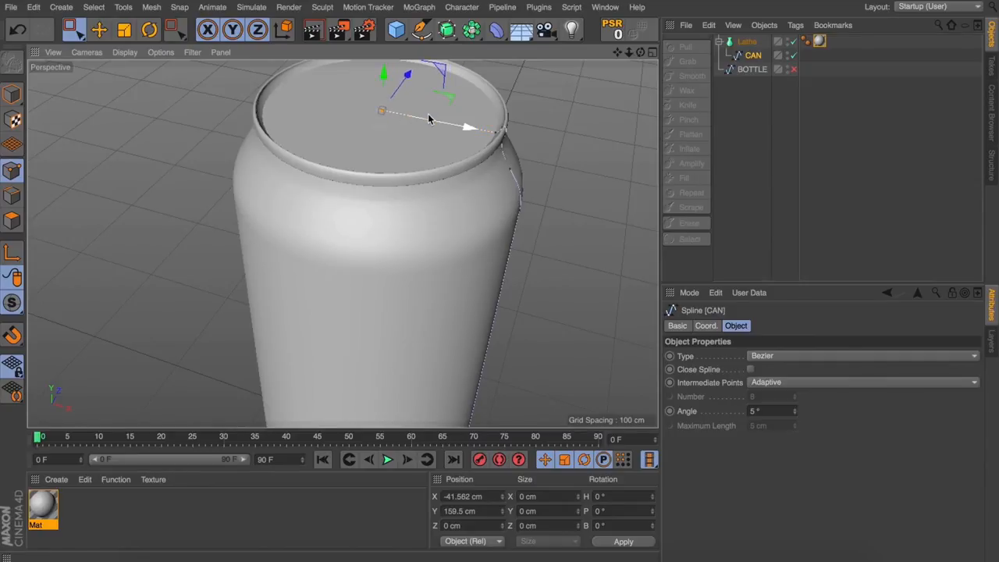
left_click_drag(428, 118, 427, 118)
mouse_move(641, 51)
left_mouse_down()
mouse_move(617, 52)
mouse_move(641, 52)
mouse_move(631, 52)
left_mouse_up()
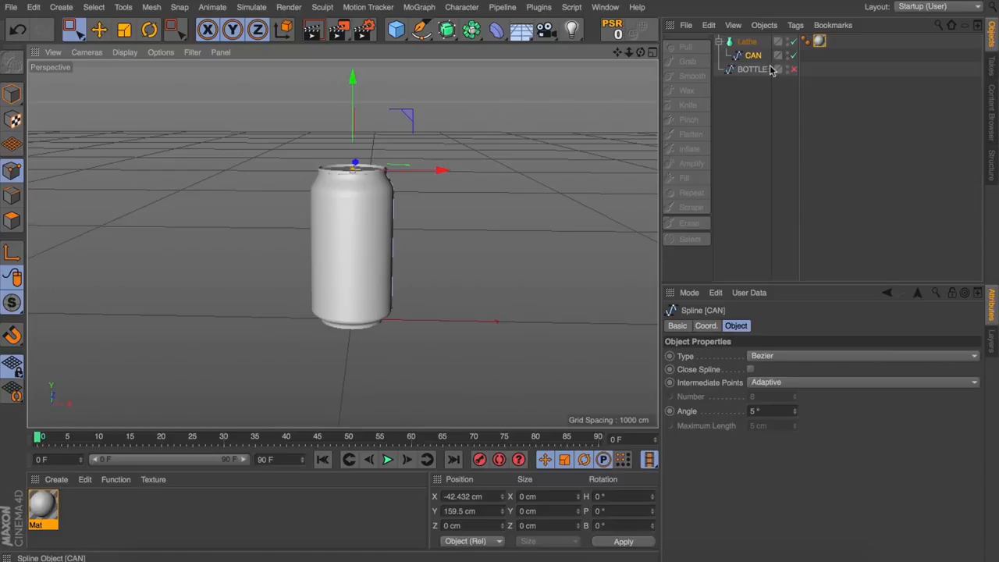
Move the BOTTLE and CAN profiles out of the Lathe to the top level, then browse to the MoGraph menu.
left_click(746, 41)
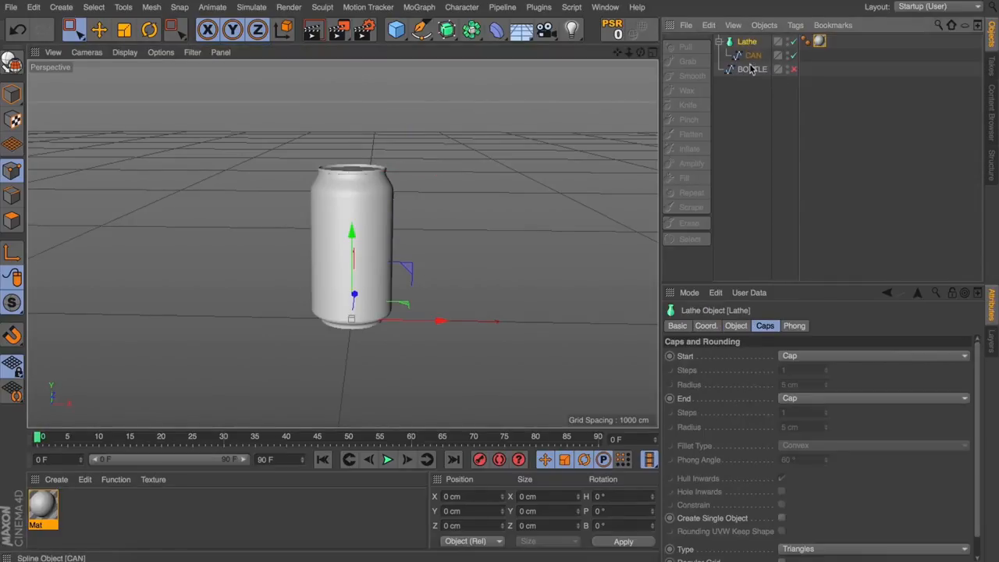
mouse_move(752, 70)
left_mouse_down()
mouse_move(750, 36)
mouse_move(747, 50)
left_mouse_up()
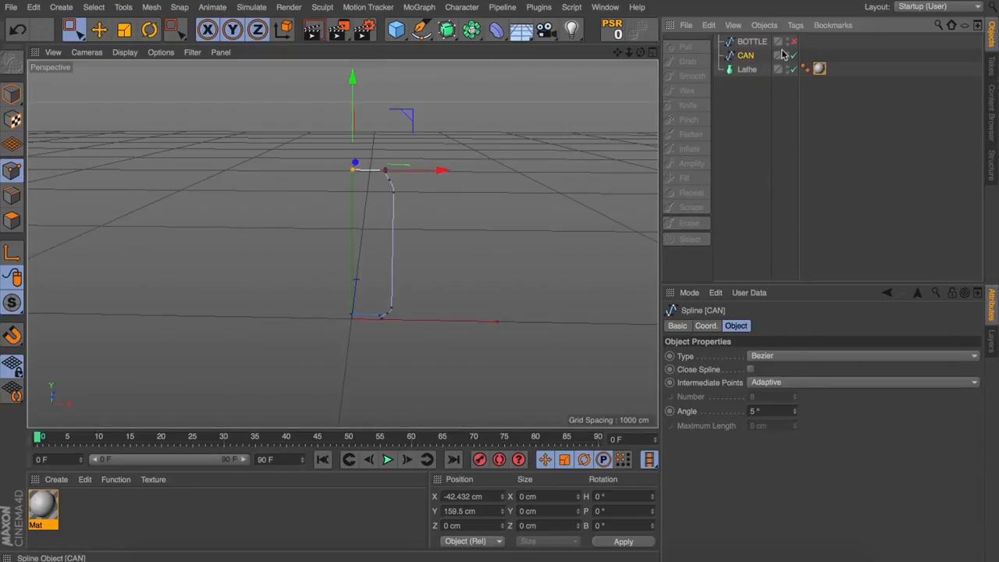
left_click(751, 100)
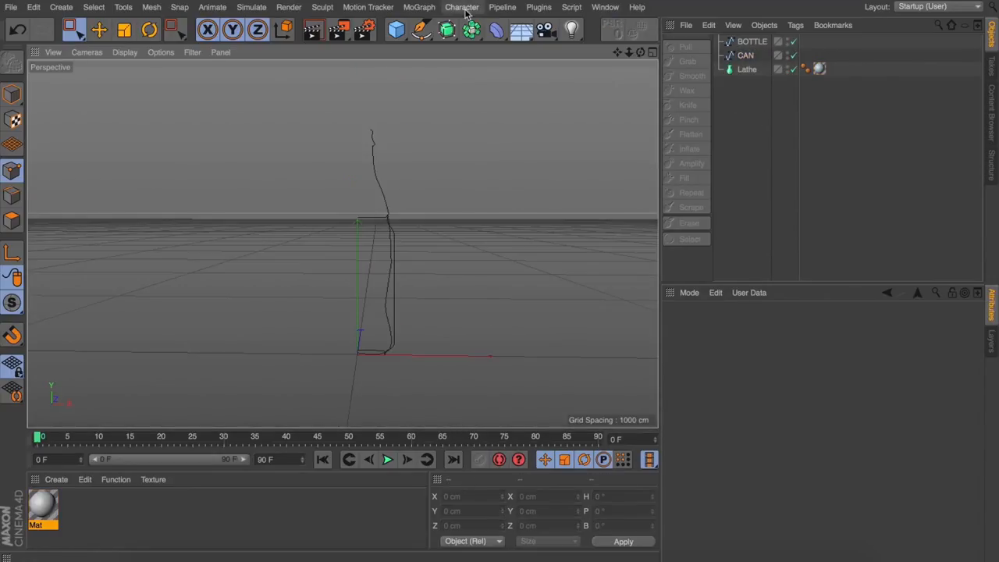
left_click(447, 30)
left_click(468, 54)
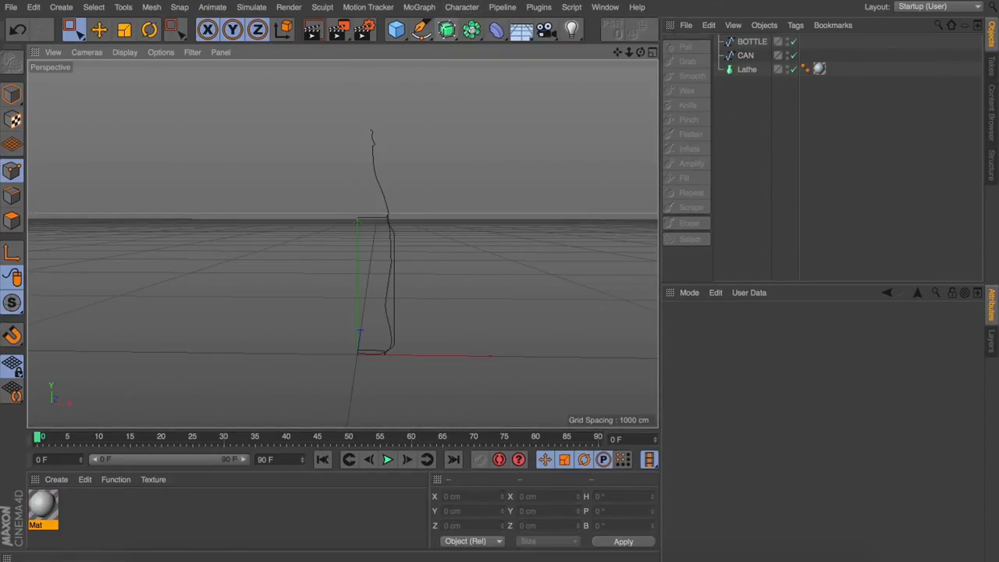
left_click(419, 7)
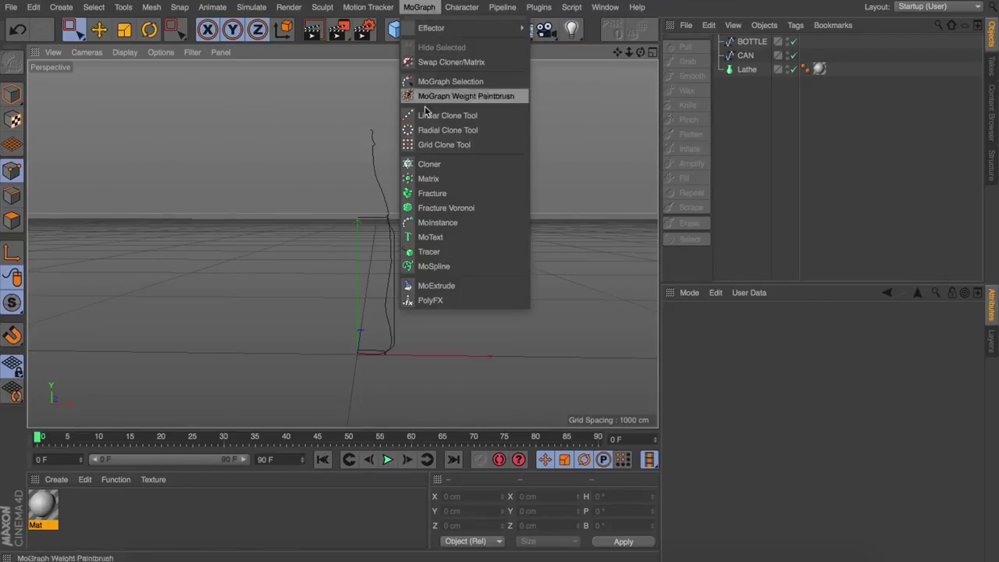
Add a Matrix object and rename it Matrix CAN.
left_click(428, 178)
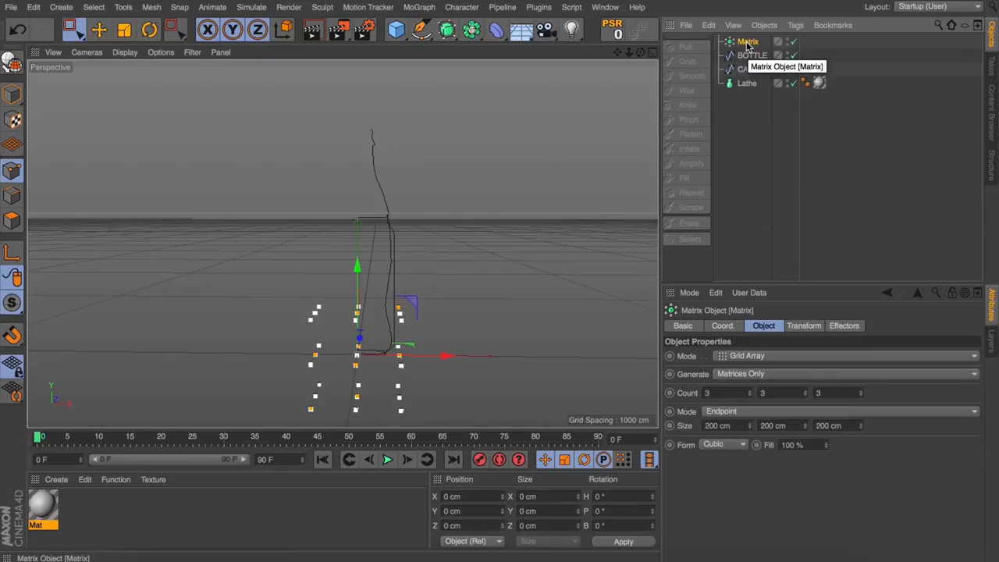
double_click(748, 41)
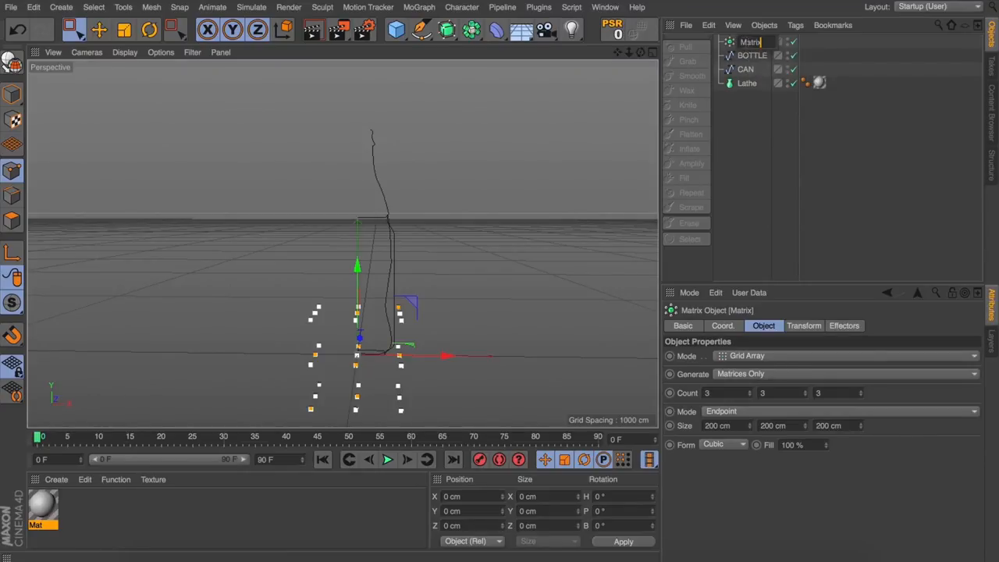
type(" CAN")
key("Return")
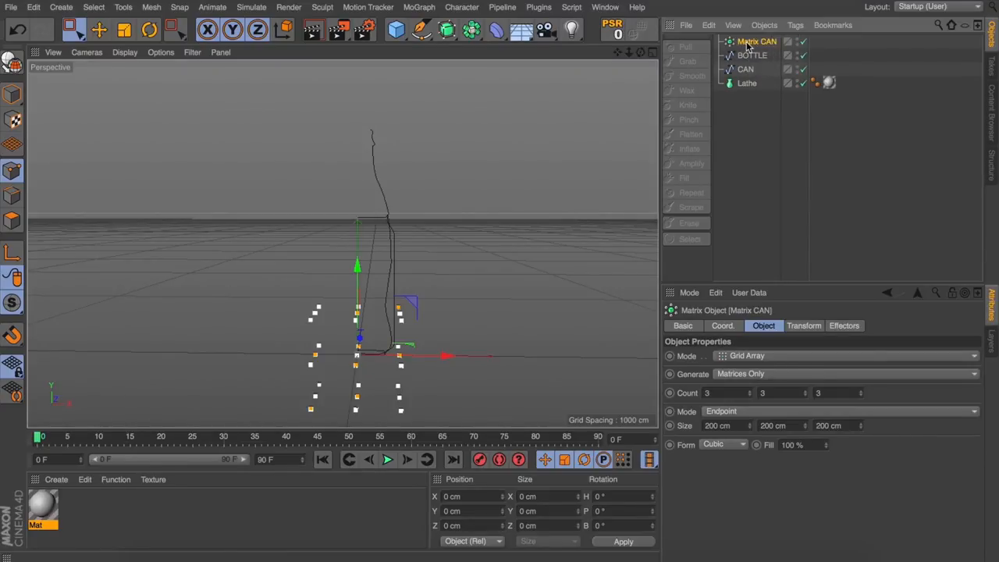
Set Matrix CAN to Object mode on the CAN spline, Even distribution, Loop off, Count 50.
left_click(748, 356)
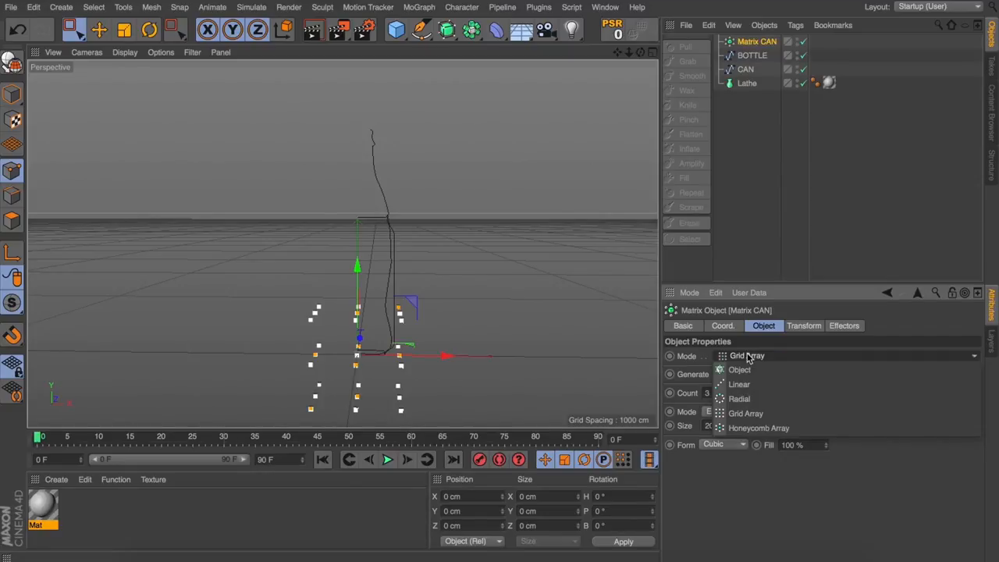
left_click(745, 364)
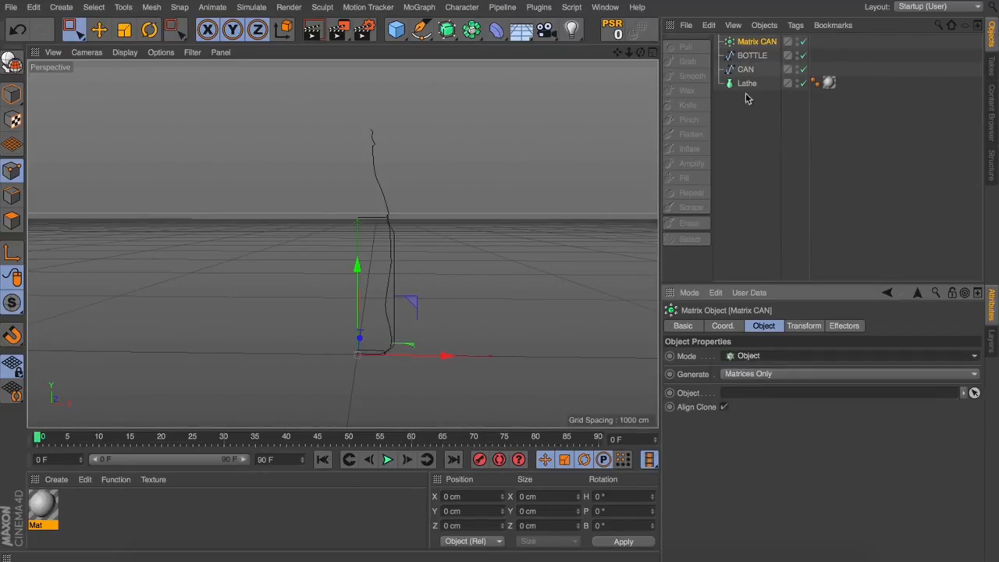
mouse_move(745, 69)
left_mouse_down()
mouse_move(756, 373)
mouse_move(746, 393)
left_mouse_up()
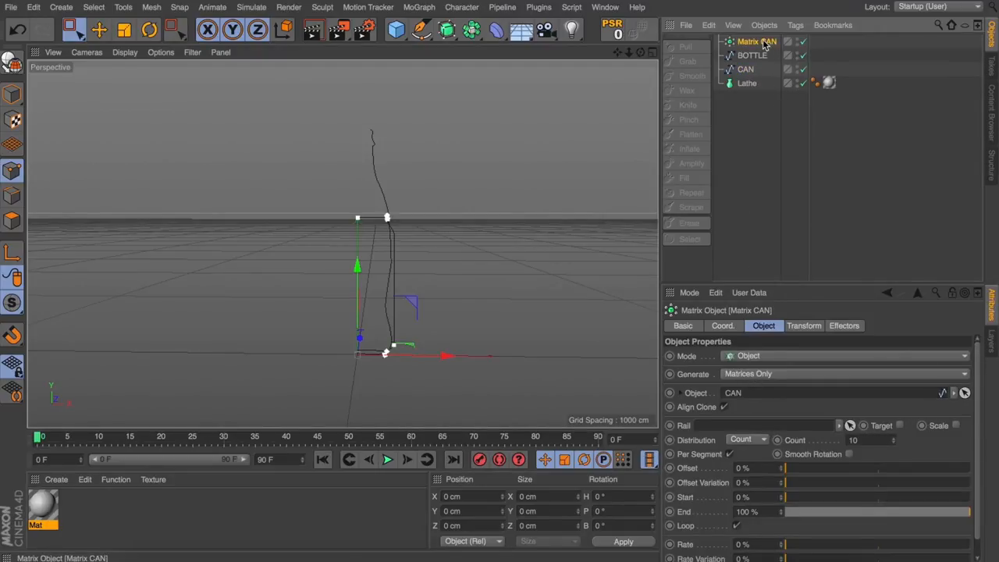
left_click(749, 441)
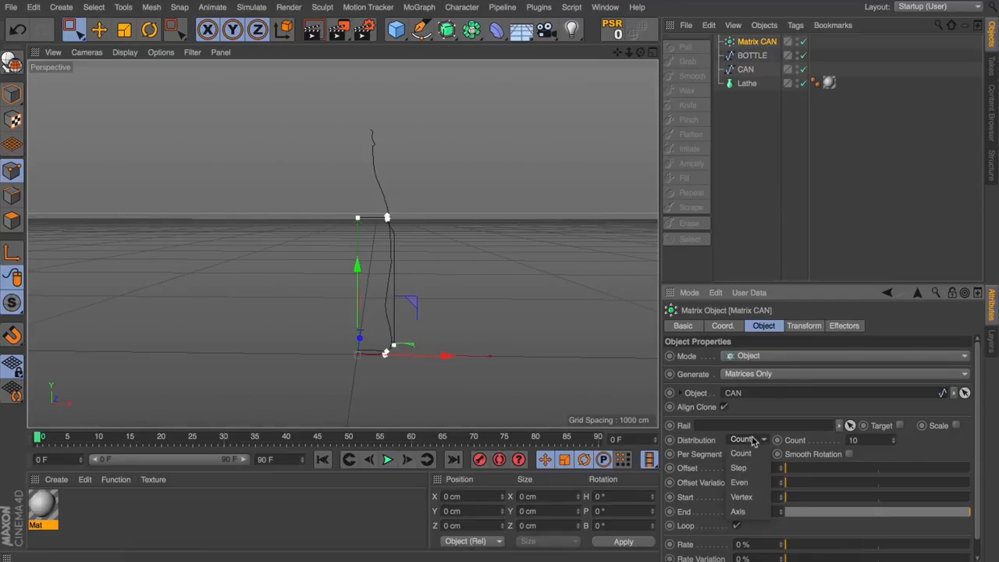
left_click(755, 483)
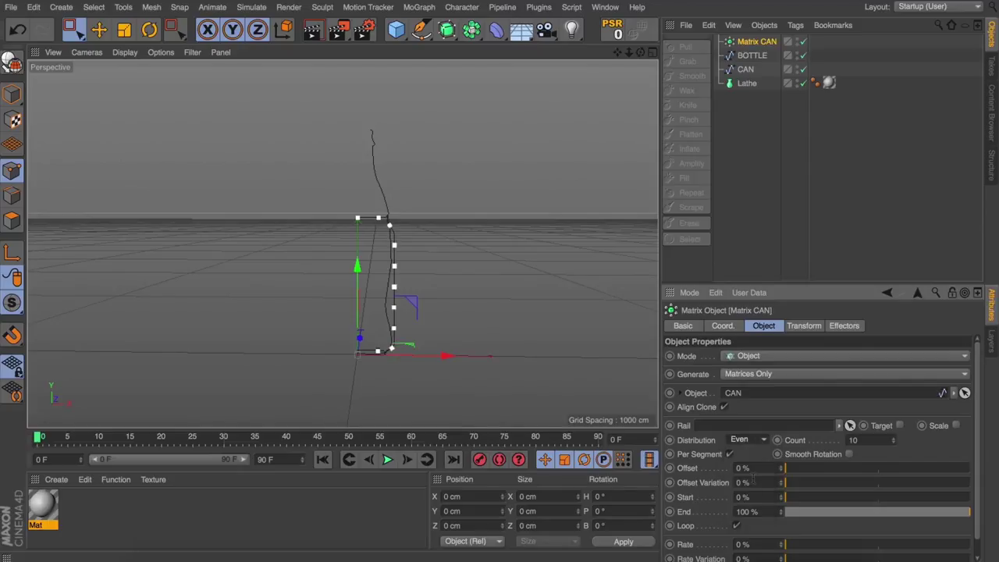
left_click(737, 526)
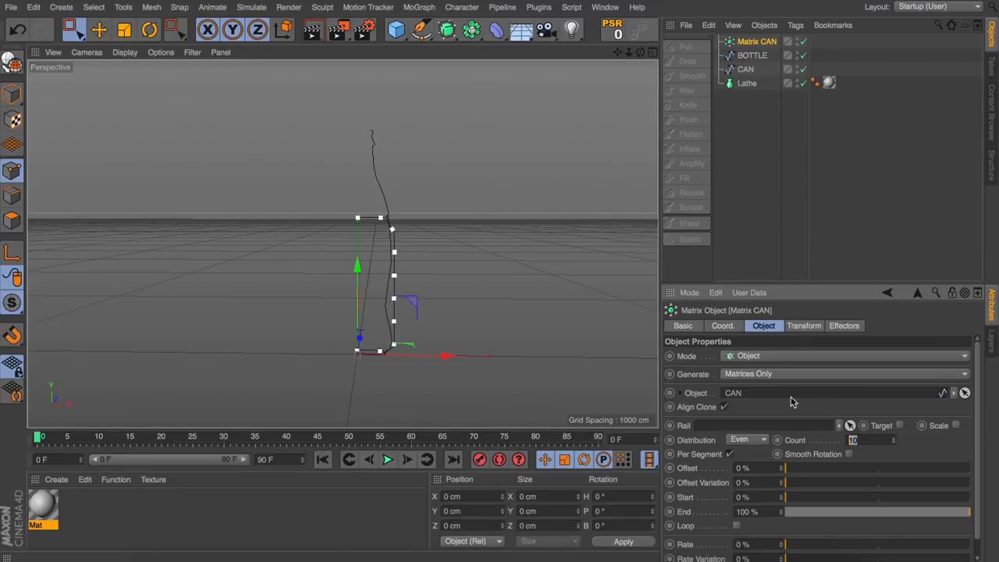
type("50")
key("Return")
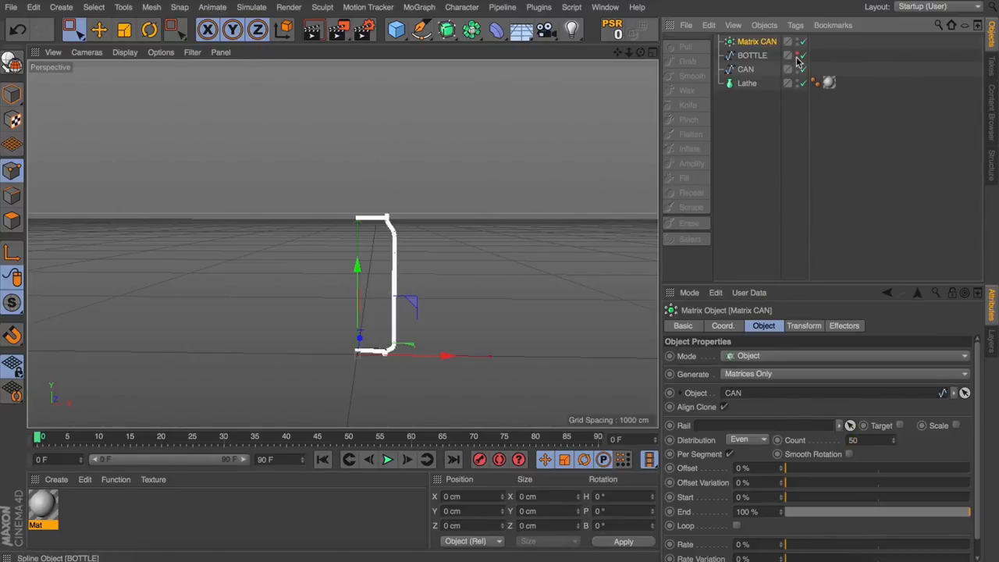
left_click(418, 7)
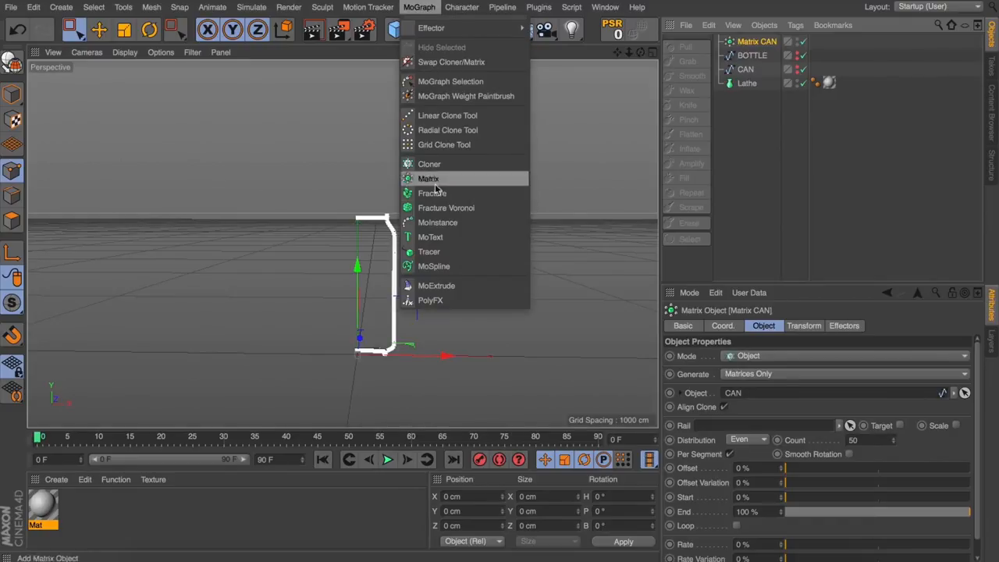
Add a Tracer below Matrix CAN, hide the matrix display, and set Tracing Mode to Connect All Objects.
left_click(429, 251)
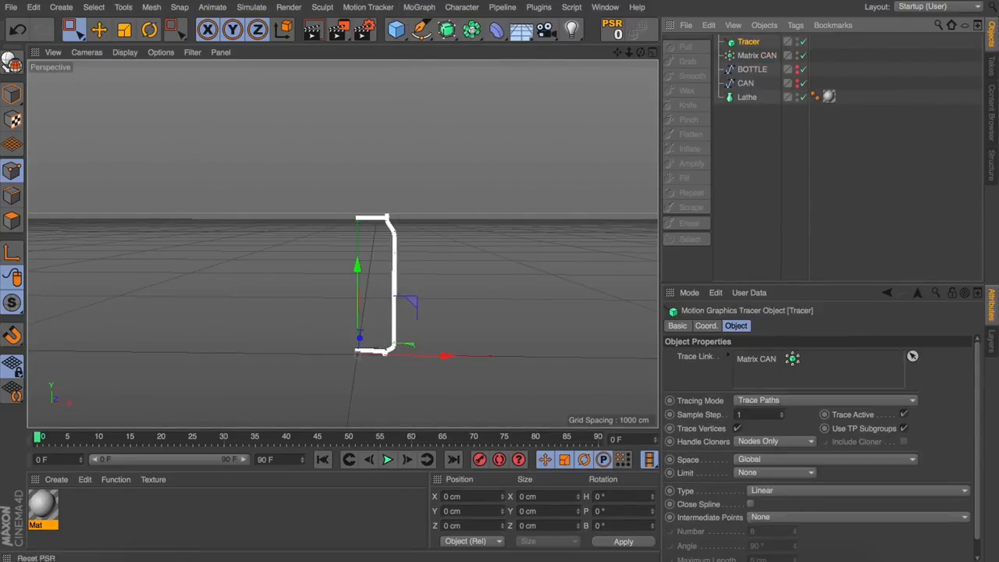
left_click_drag(753, 56, 753, 37)
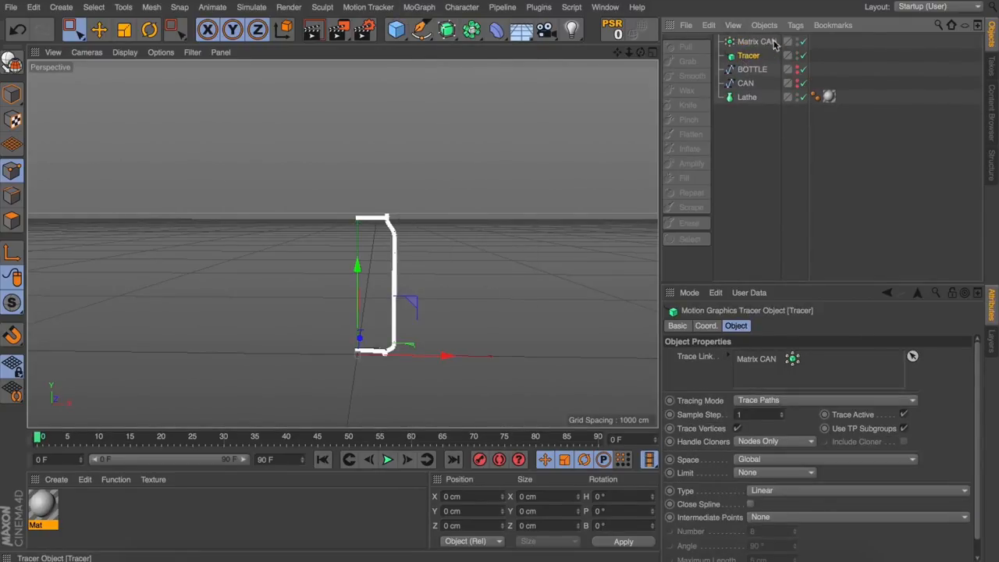
left_click(800, 42)
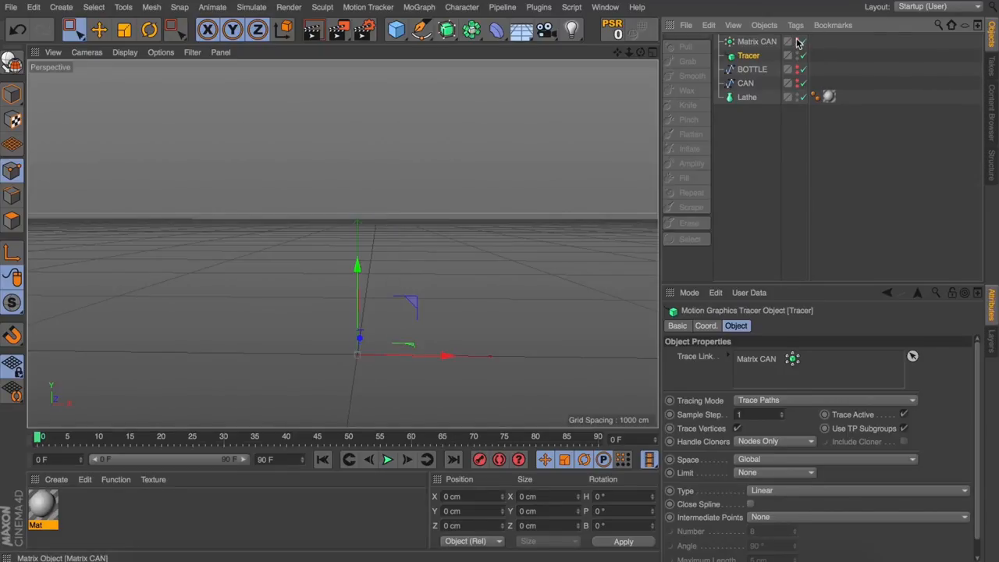
left_click(769, 400)
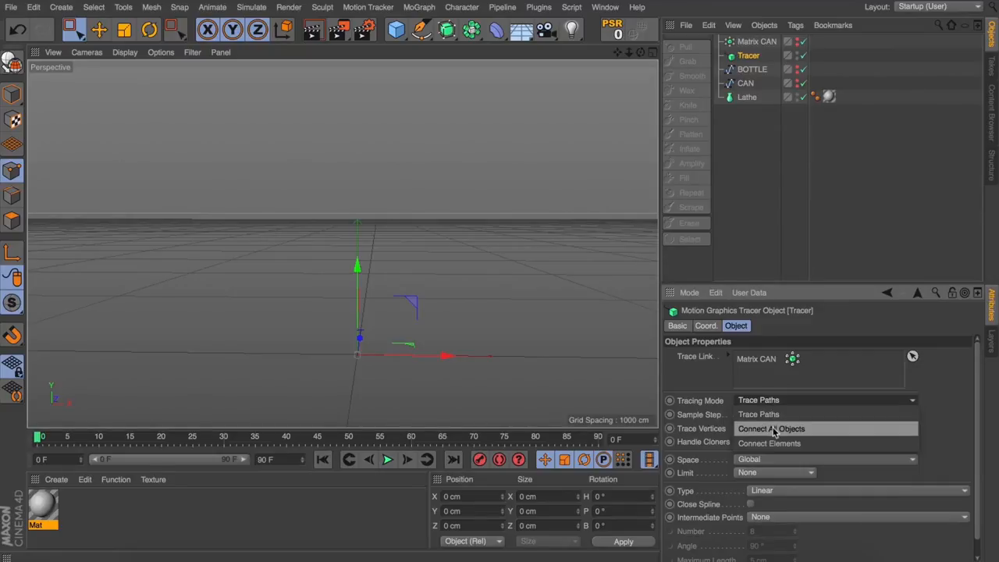
left_click(773, 415)
scroll(384, 323, "up", 4)
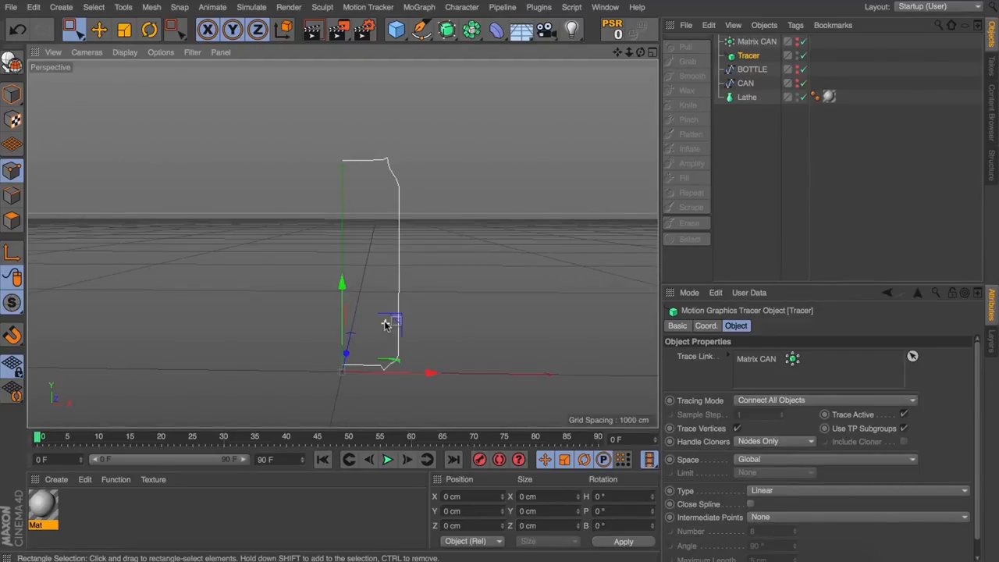
scroll(384, 324, "up", 3)
scroll(385, 323, "down", 2)
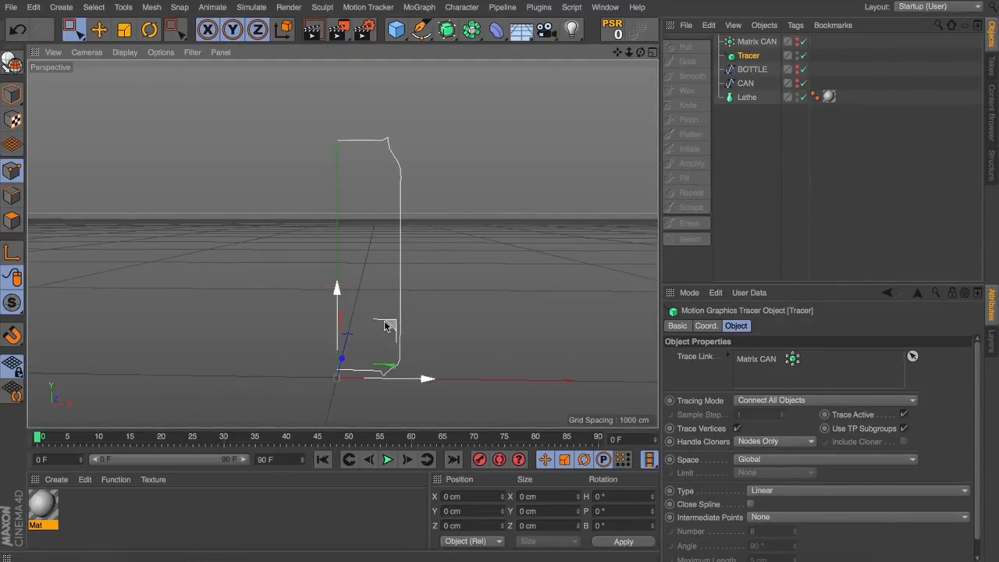
Make the traced line a B-Spline with Subdivided intermediate points, after a first matrix count tweak.
left_click(756, 41)
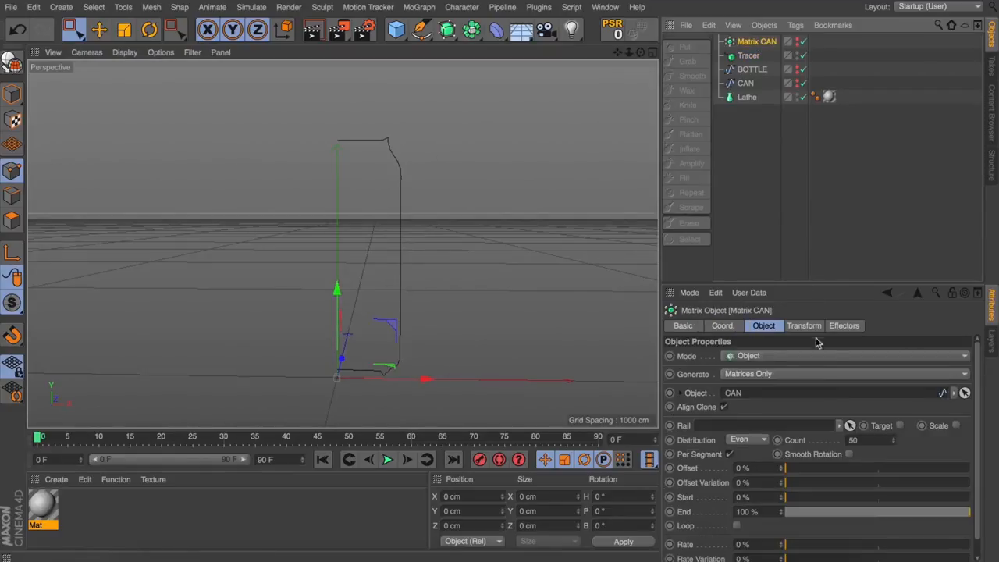
left_click(855, 439)
type("100")
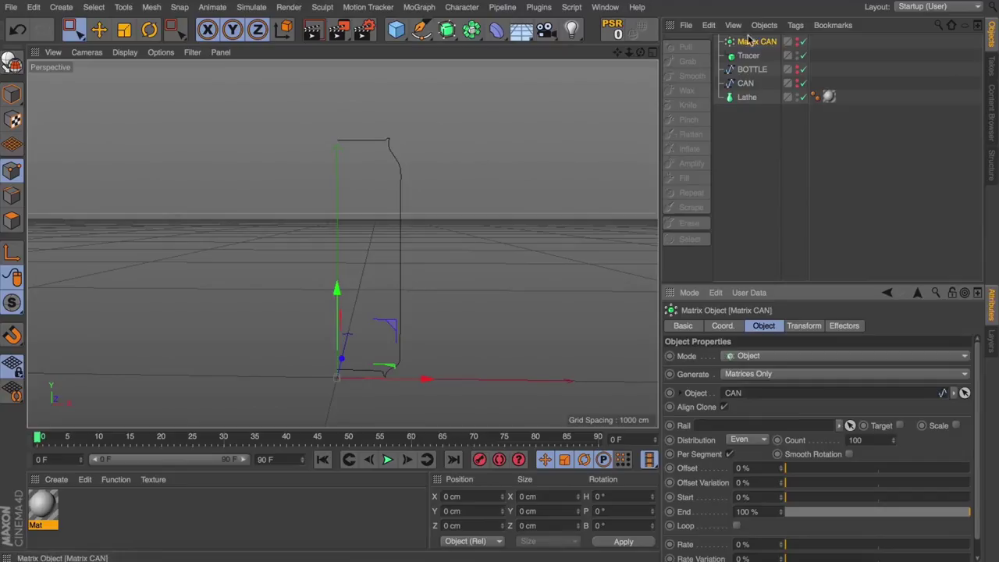
left_click(748, 56)
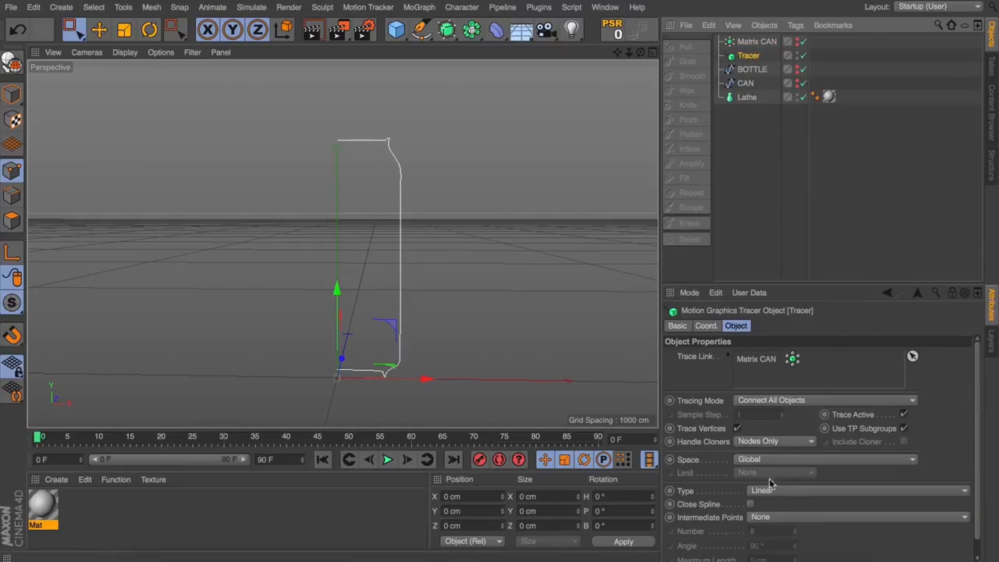
left_click(777, 491)
left_click(769, 462)
left_click(779, 516)
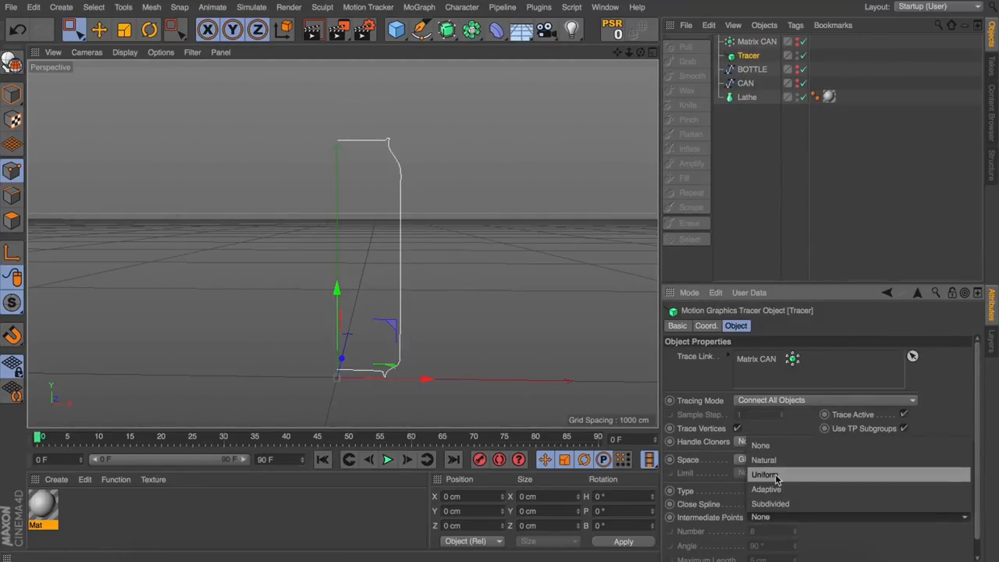
left_click(776, 504)
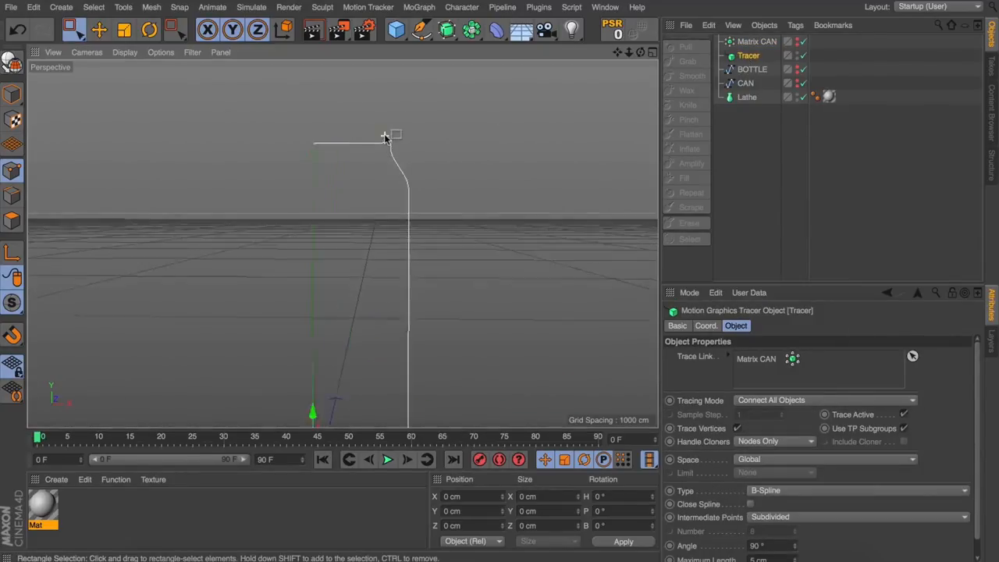
scroll(384, 137, "up", 5)
left_click(798, 82)
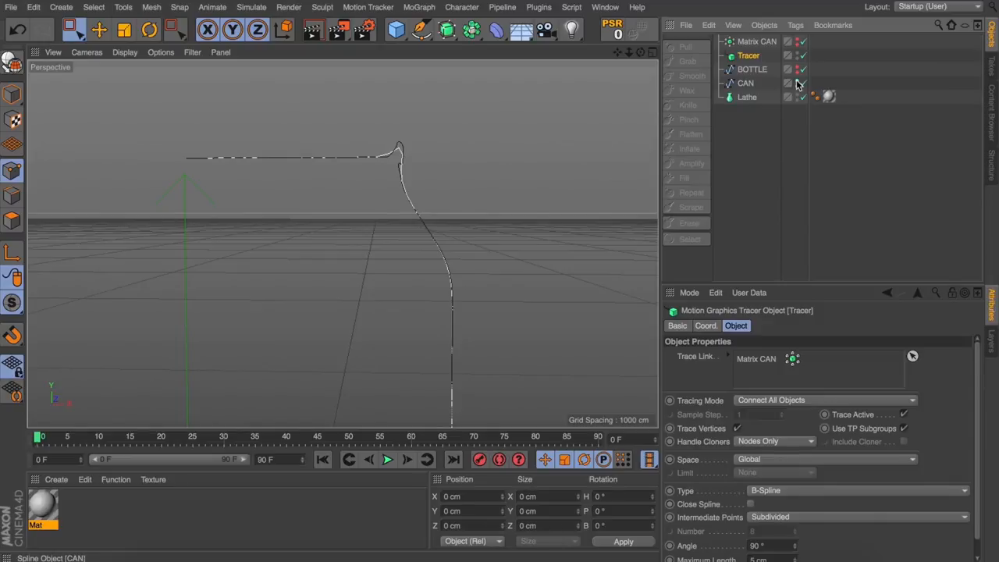
Raise Matrix CAN's Count to 150 and view the whole can profile.
left_click(755, 42)
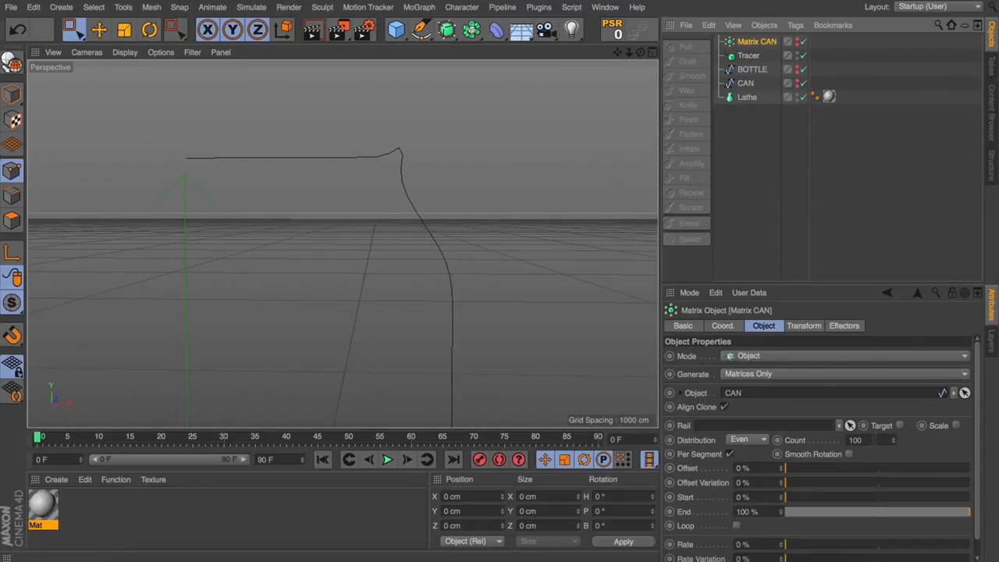
double_click(857, 440)
type("150")
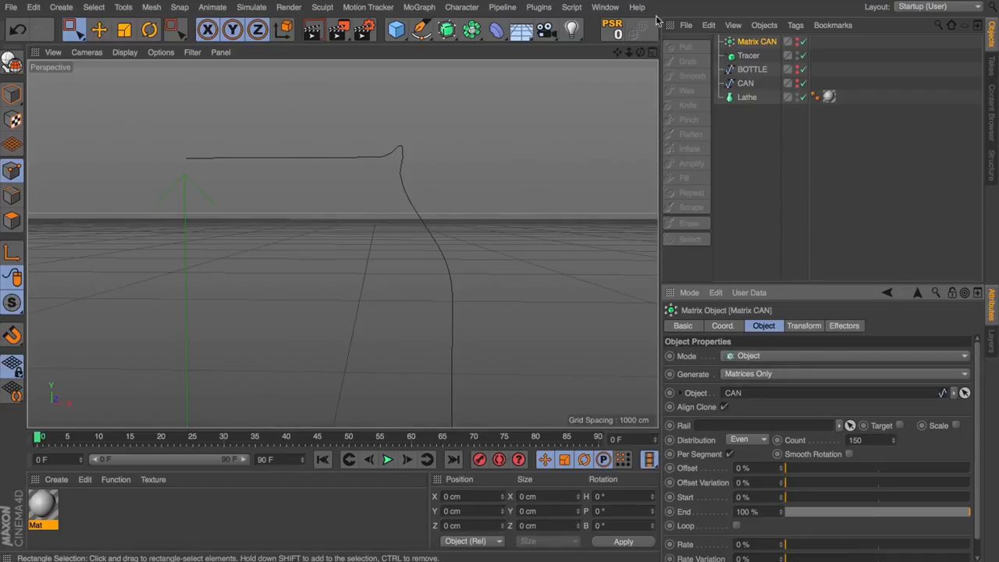
mouse_move(628, 52)
left_mouse_down()
mouse_move(617, 31)
mouse_move(629, 56)
left_mouse_up()
Put the Tracer inside the Lathe so it revolves the traced spline into a solid can.
left_click(760, 127)
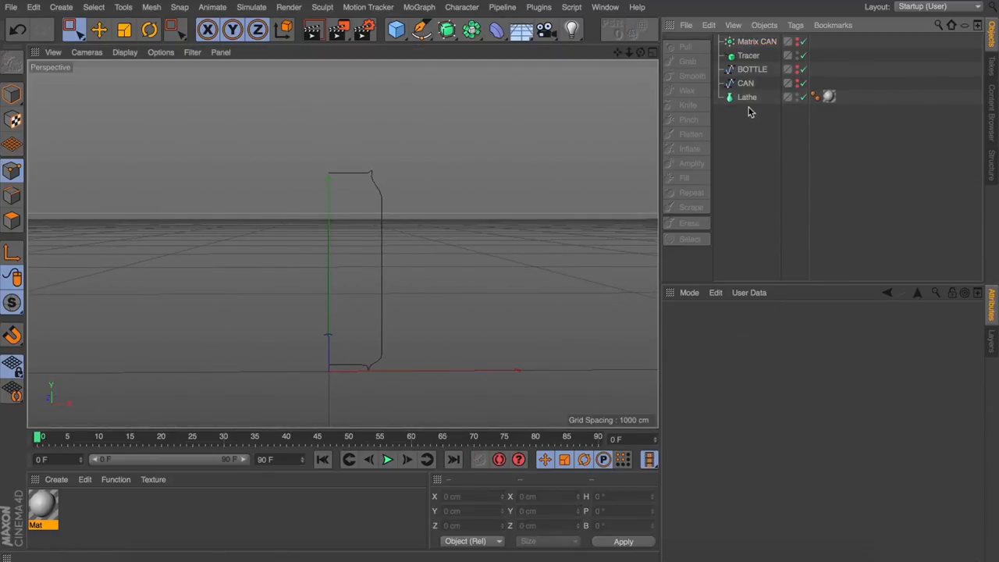
left_click(747, 97)
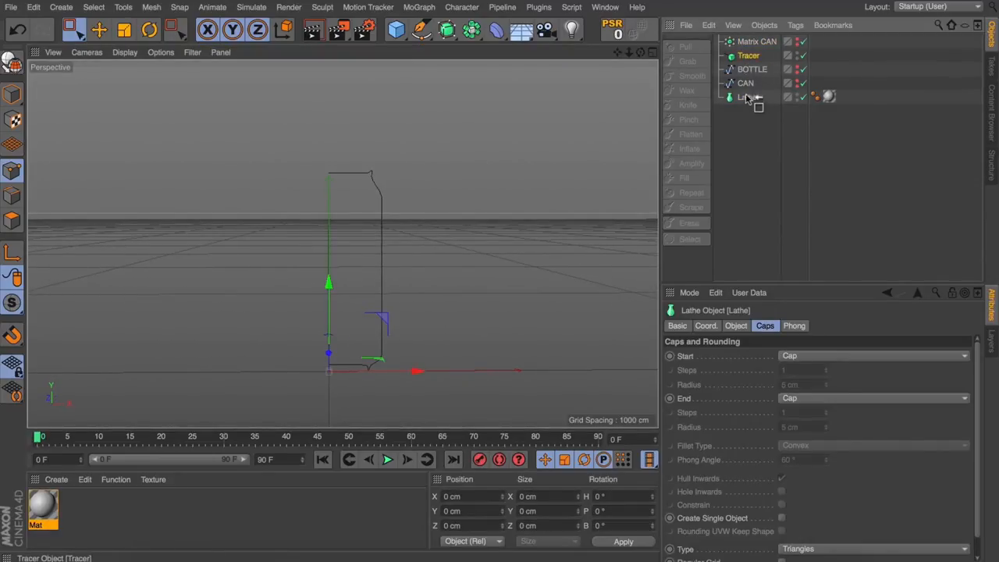
mouse_move(746, 57)
left_mouse_down()
mouse_move(749, 105)
mouse_move(748, 83)
left_mouse_up()
left_click(679, 156)
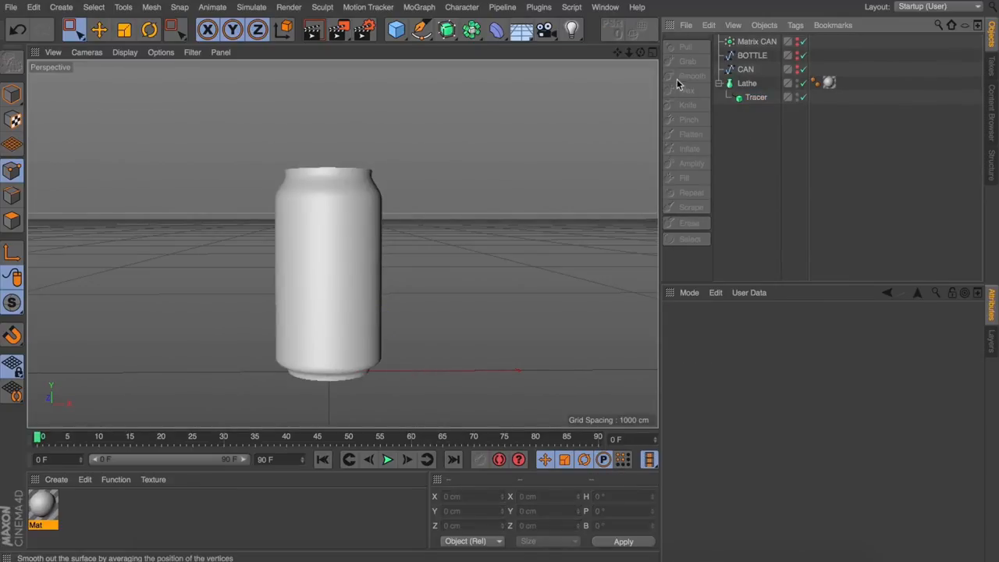
mouse_move(640, 53)
left_mouse_down()
mouse_move(616, 62)
mouse_move(640, 53)
left_mouse_up()
scroll(366, 168, "up", 8)
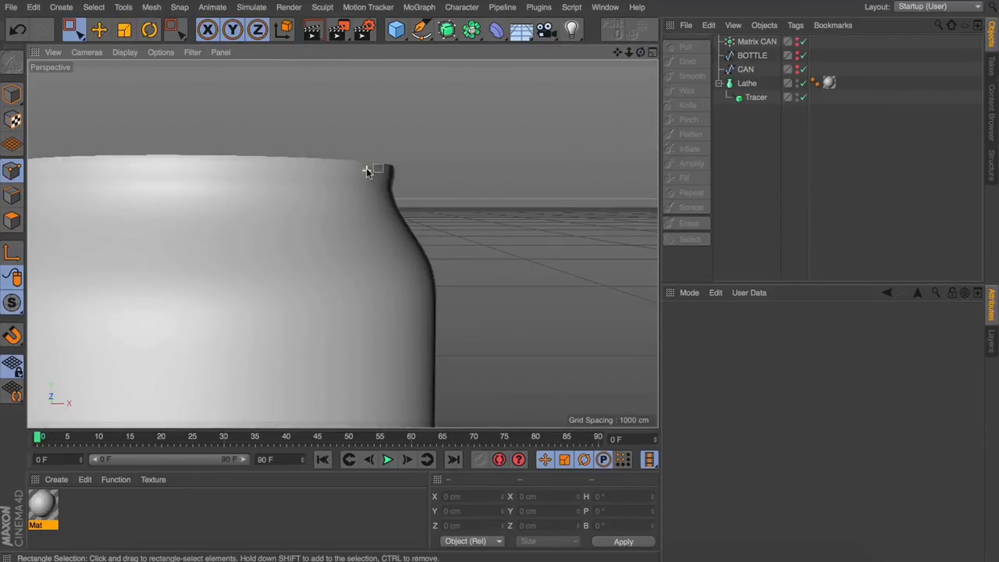
scroll(366, 168, "up", 2)
Raise Matrix CAN's Count to 200 and zoom out to see the full can.
left_click(756, 41)
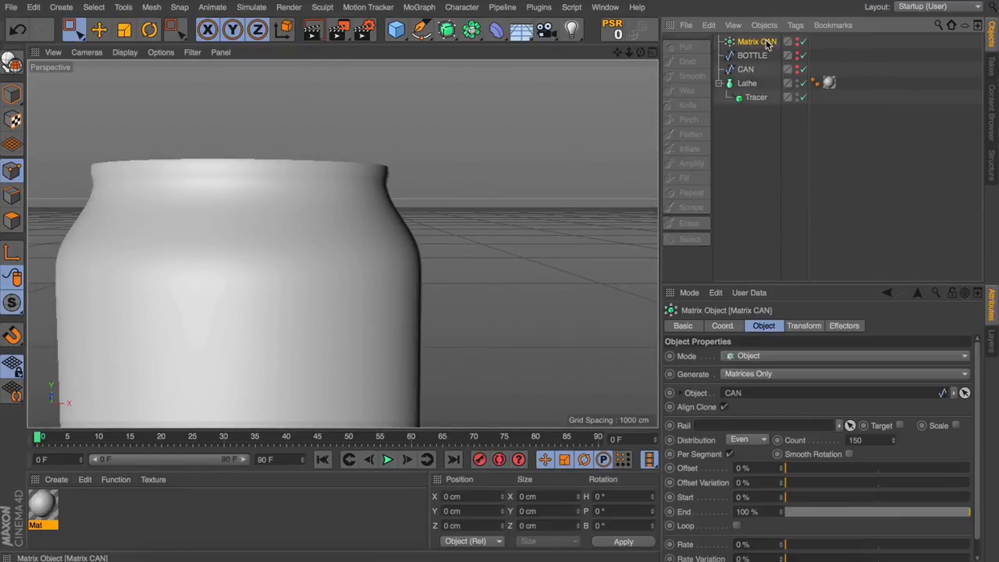
double_click(859, 439)
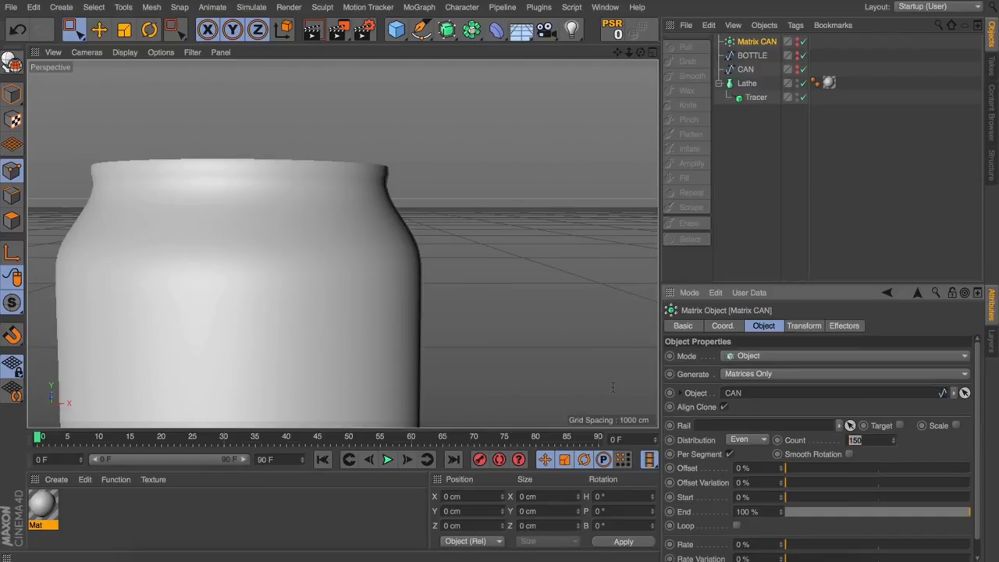
type("200")
key("Return")
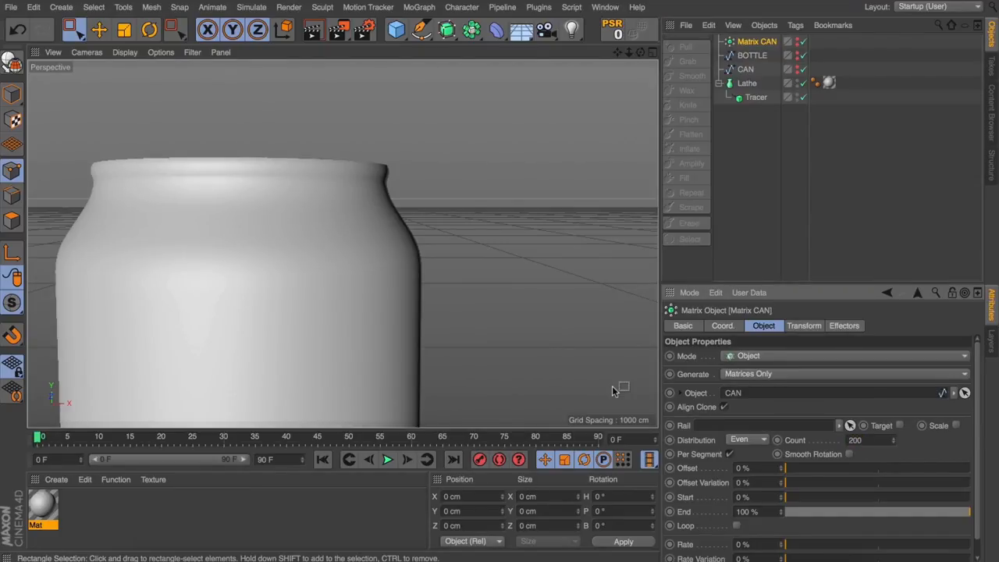
mouse_move(640, 52)
left_mouse_down()
mouse_move(629, 53)
mouse_move(640, 52)
left_mouse_up()
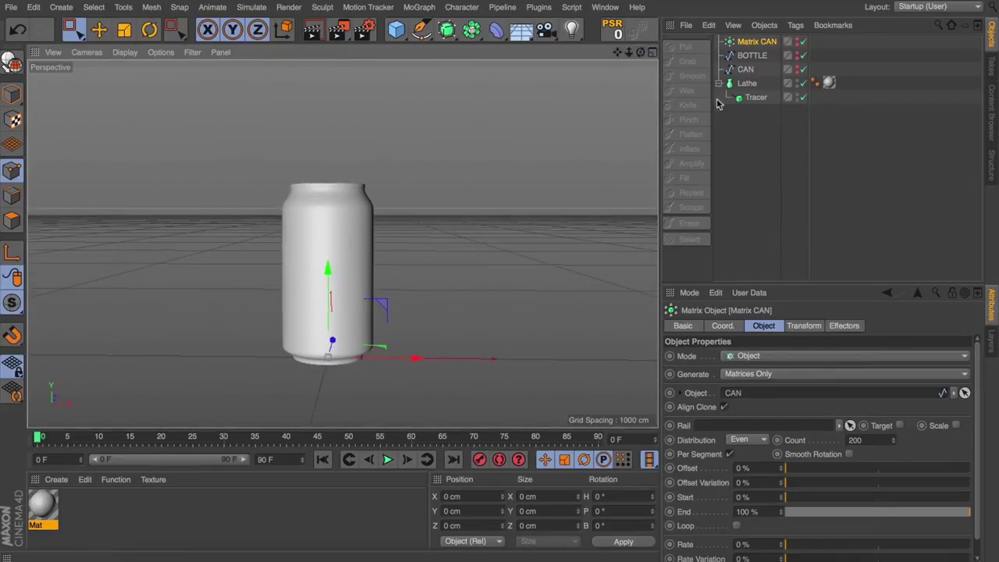
Duplicate Matrix CAN and rename the copy Matrix BOTTLE.
left_click(718, 125)
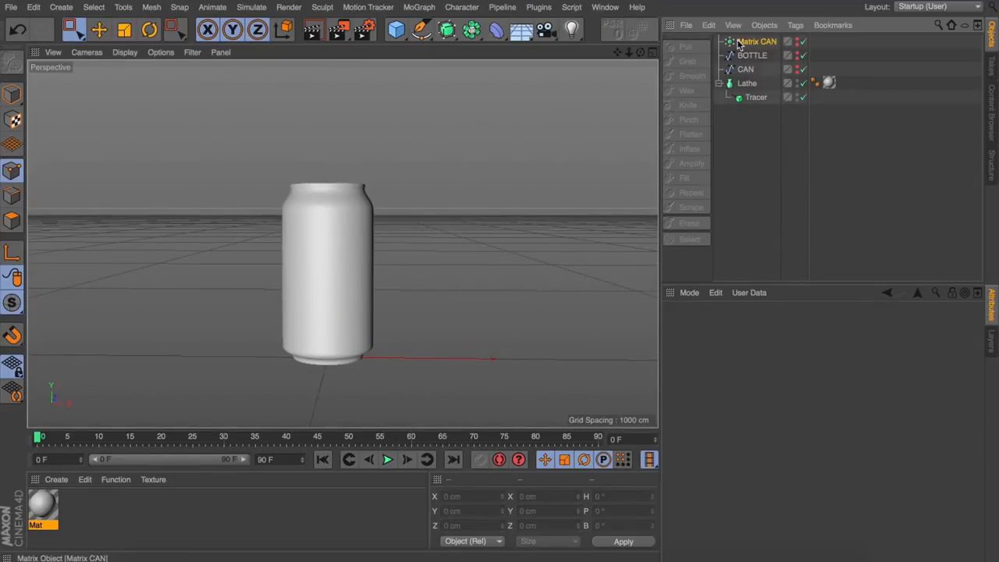
left_click(753, 41)
left_click_drag(739, 44, 738, 39, "ctrl")
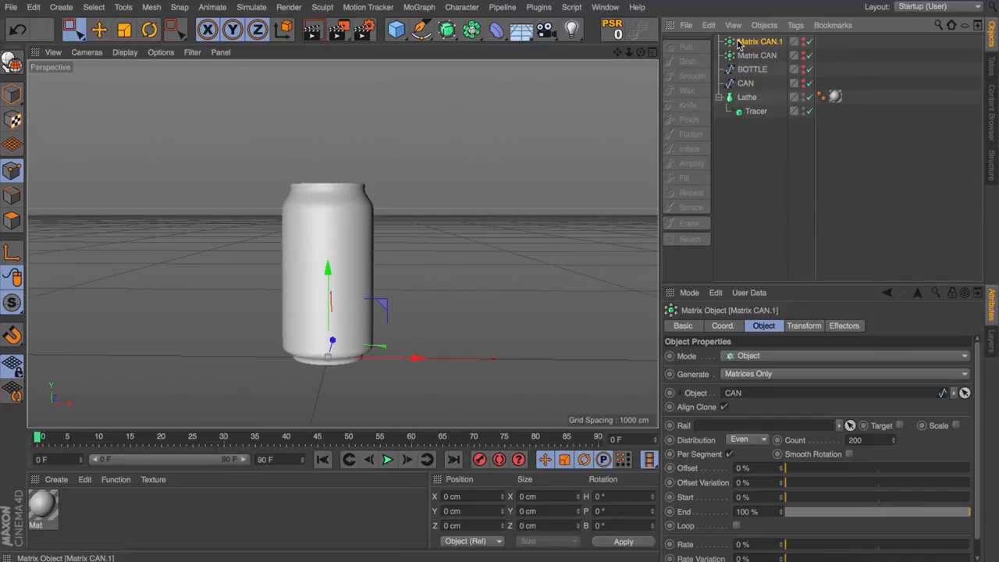
double_click(757, 42)
type("BOTTLE")
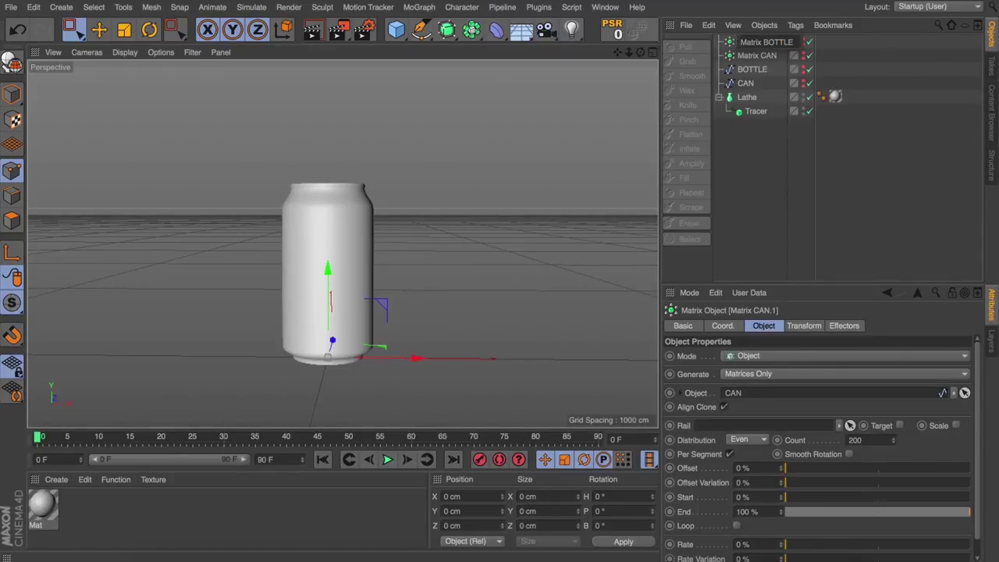
left_click(763, 41)
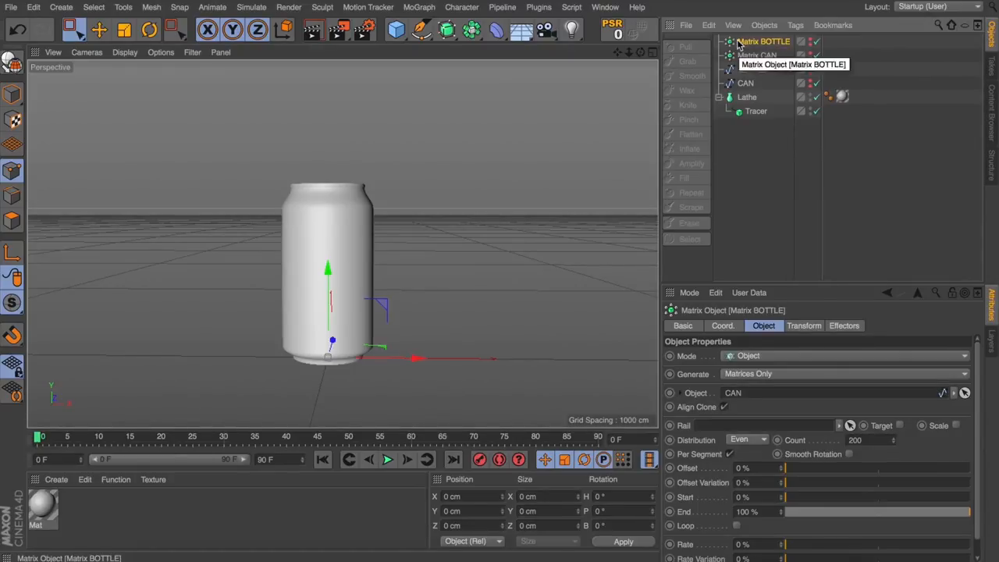
Replace the copy's CAN object link with the BOTTLE spline and enable Matrix BOTTLE.
left_click(953, 393)
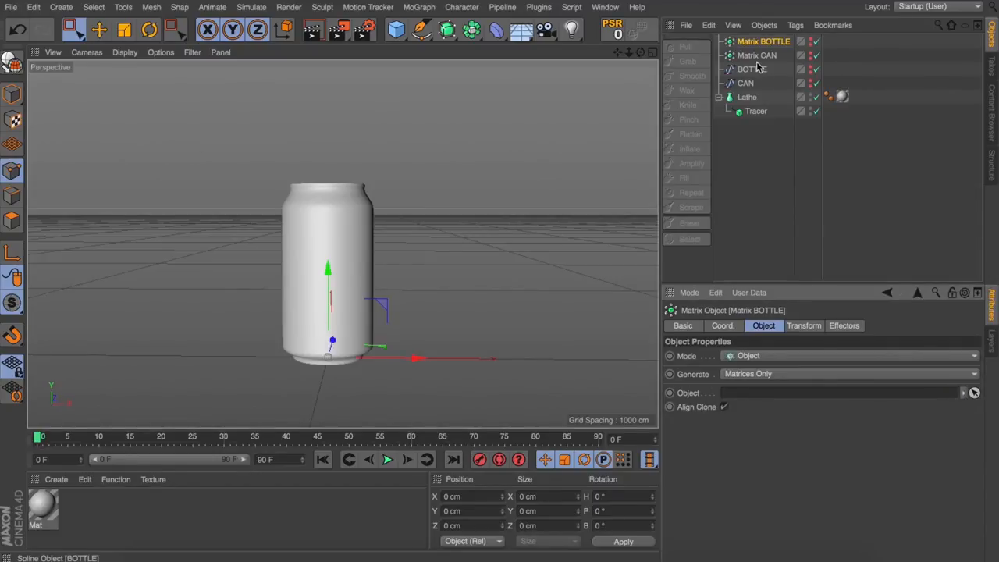
left_click_drag(752, 69, 740, 393)
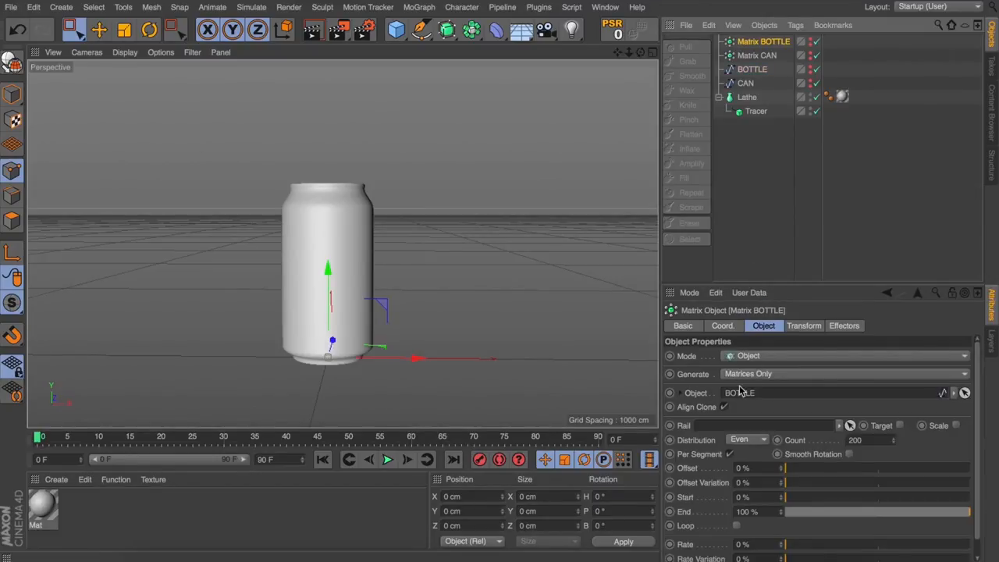
left_click(812, 43)
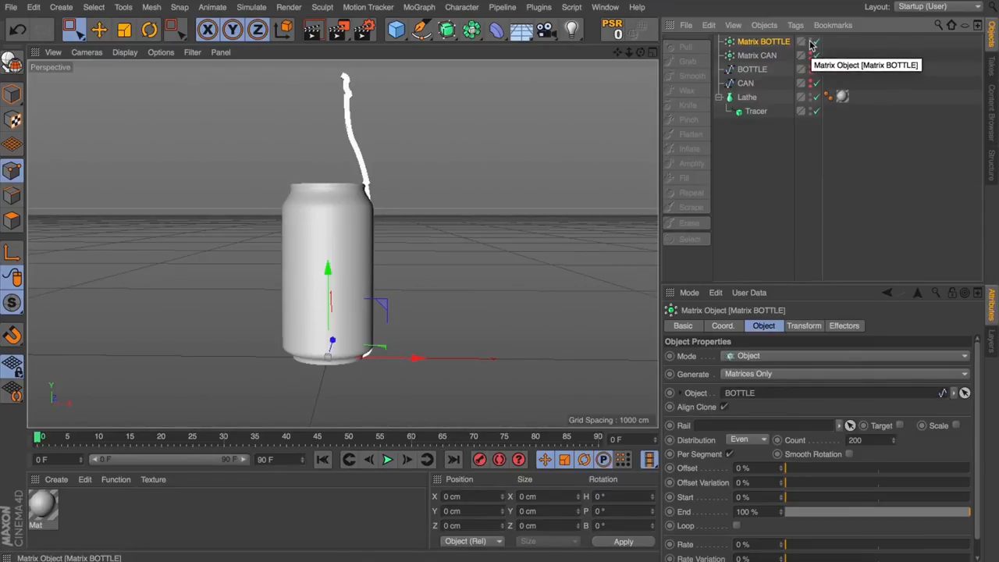
Swap the Tracer's Trace Link from Matrix CAN to Matrix BOTTLE so the lathe revolves a bottle.
left_click(756, 111)
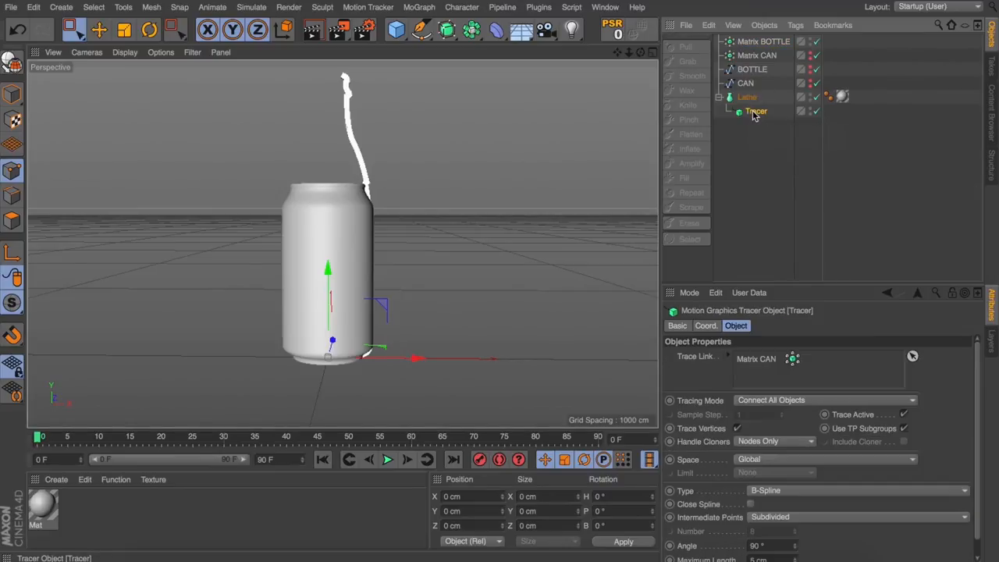
left_click(768, 364)
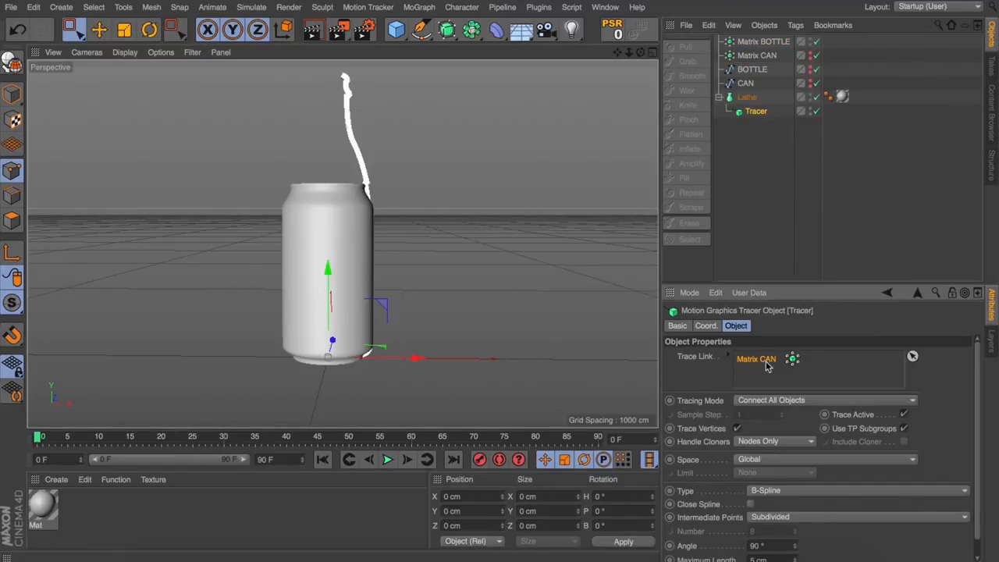
key("Delete")
left_click_drag(764, 40, 766, 371)
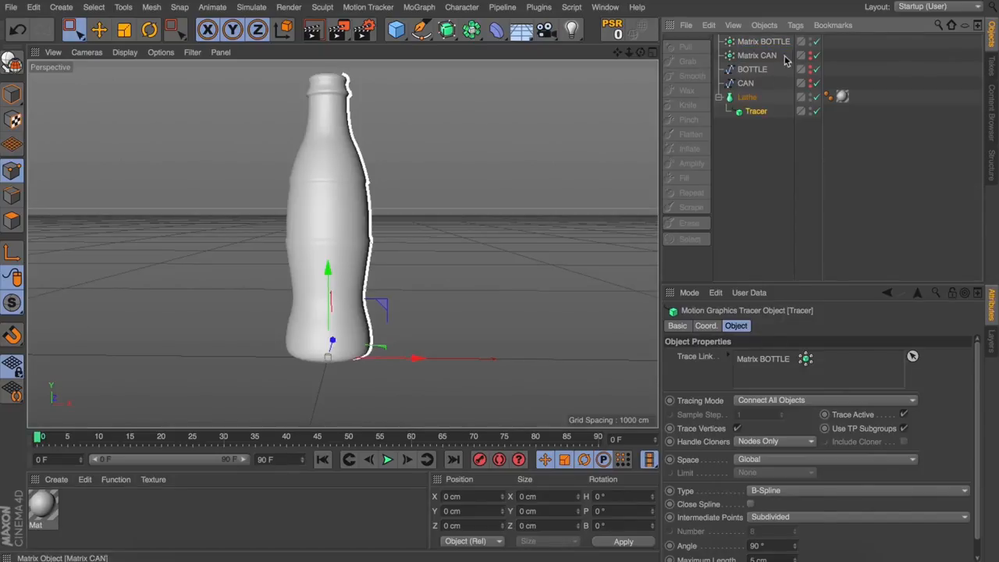
left_click(812, 45)
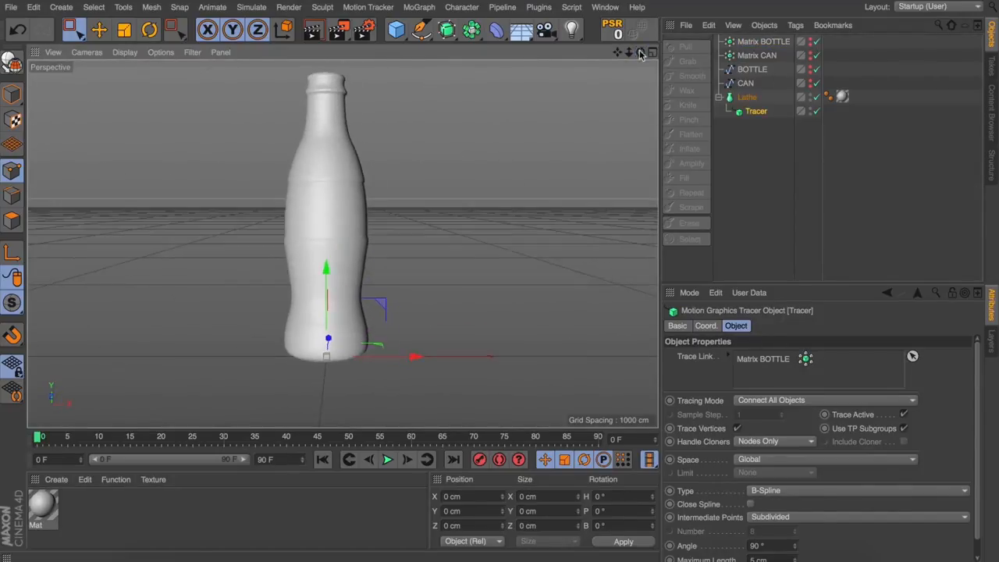
left_click_drag(547, 156, 620, 89, "alt")
left_click(763, 41)
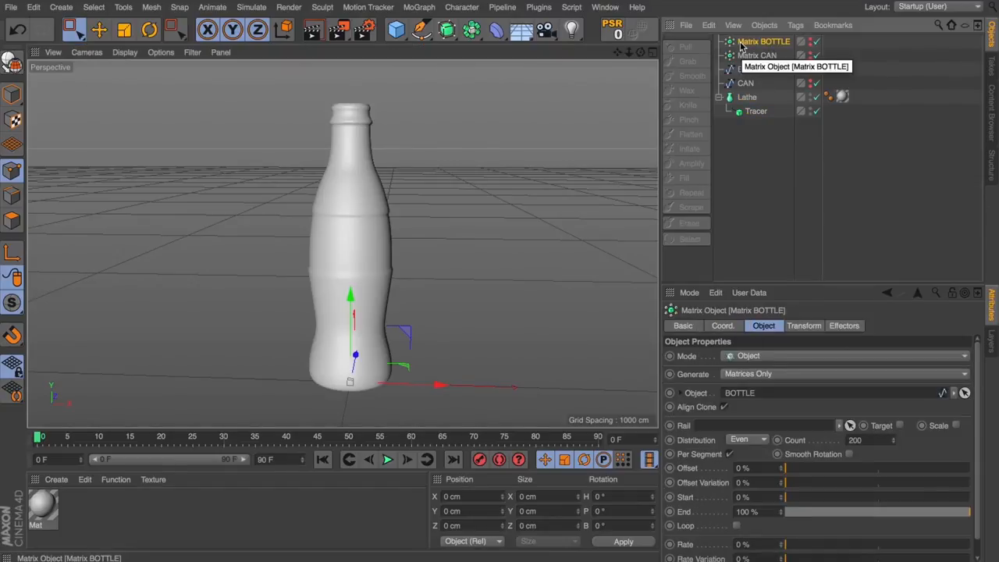
left_click(419, 7)
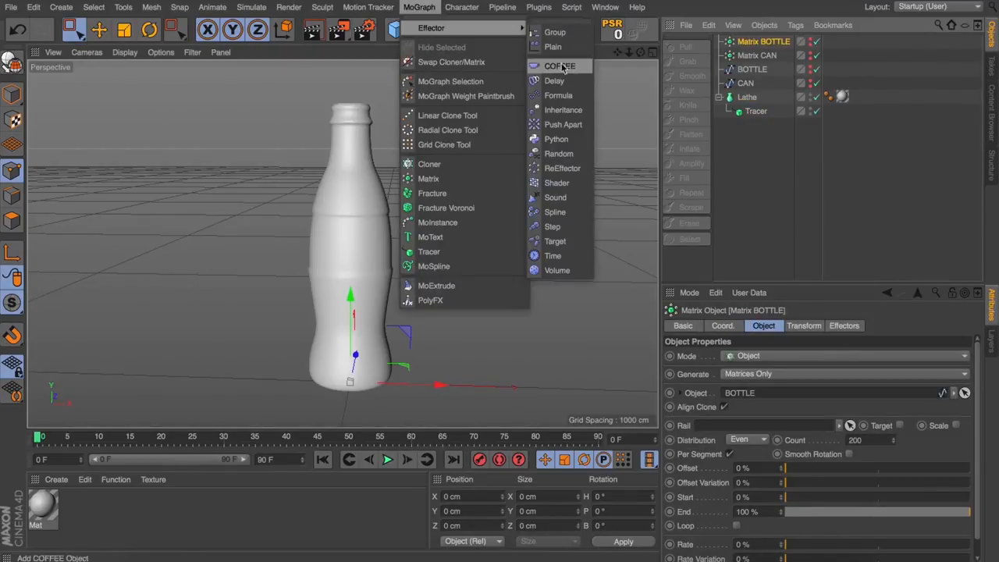
mouse_move(461, 27)
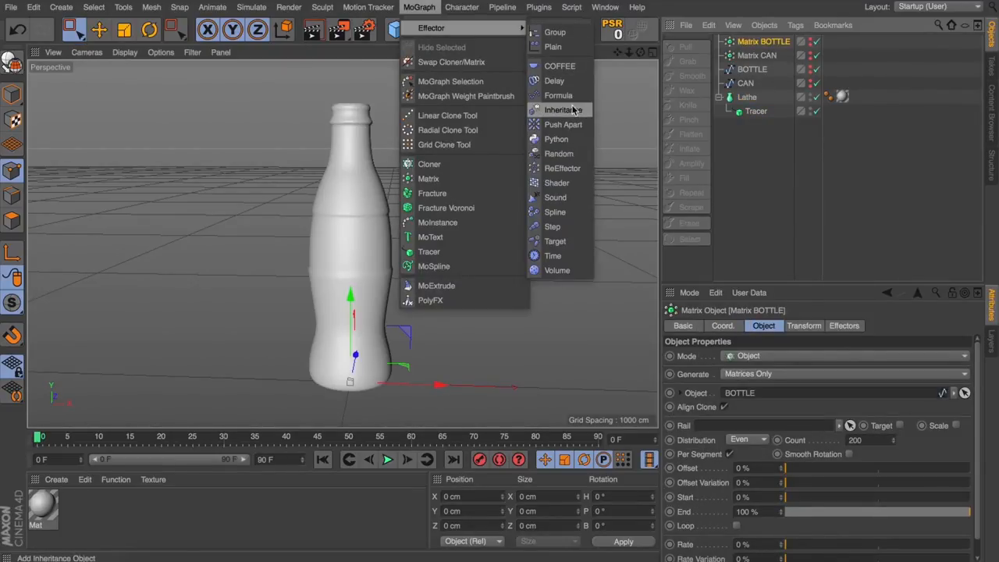
Add an Inheritance effector and check it appears in Matrix BOTTLE's effector list.
left_click(563, 110)
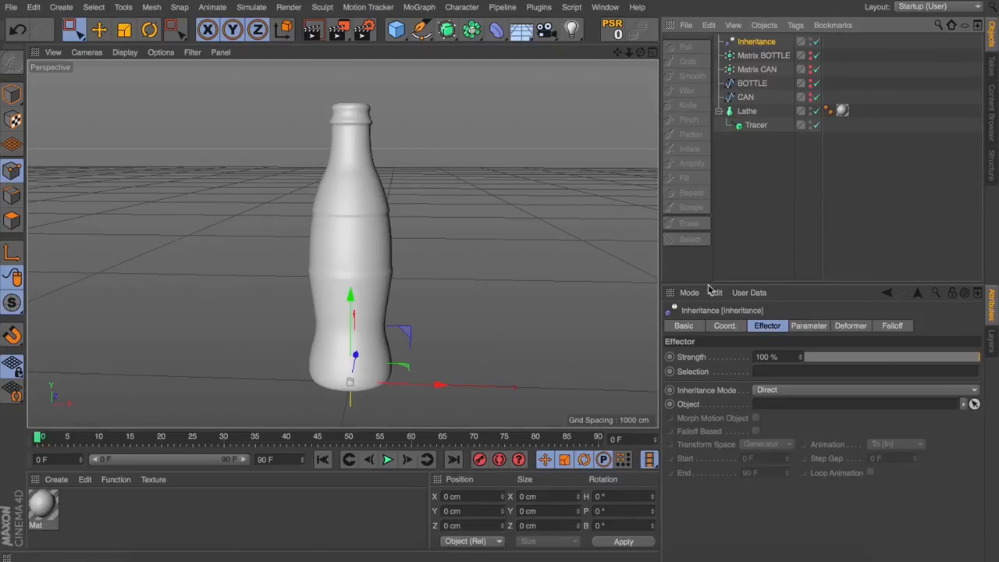
left_click(761, 56)
left_click(844, 326)
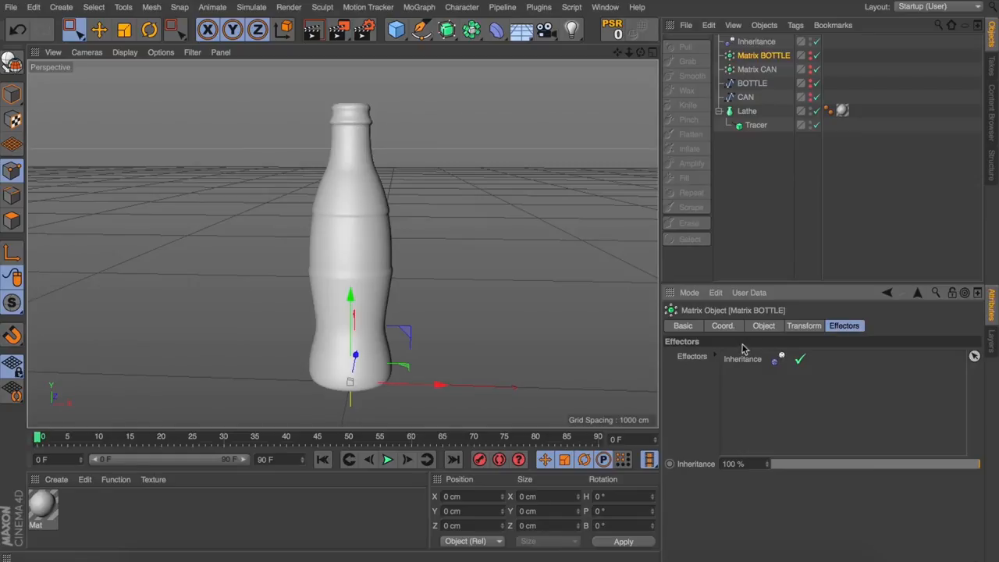
left_click(756, 41)
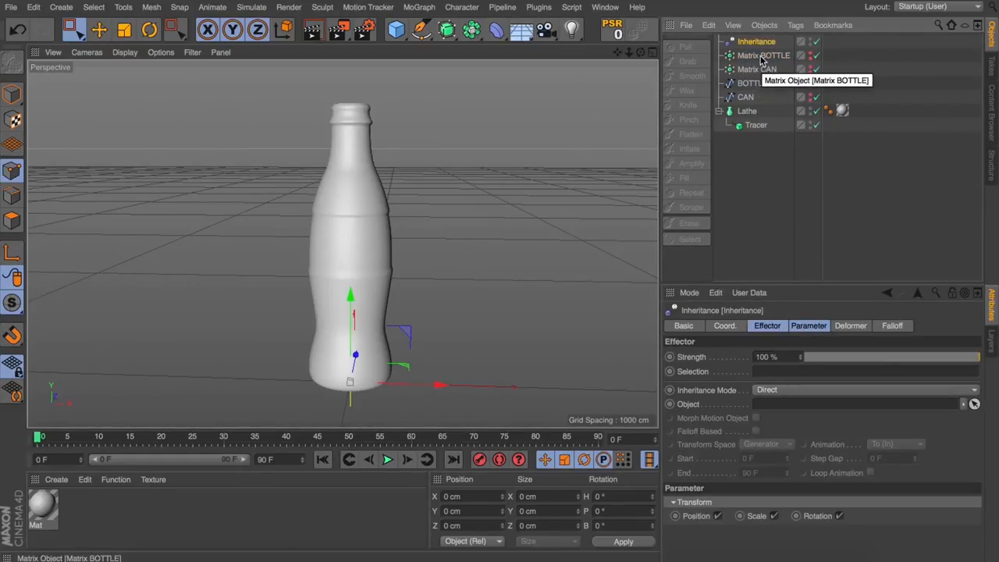
left_click(761, 57)
left_click(755, 43)
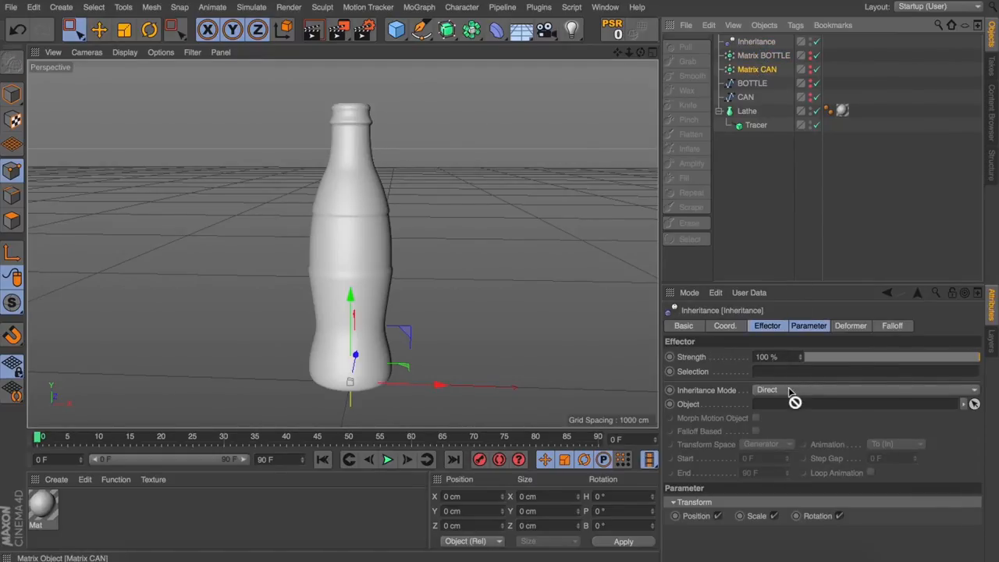
Link Matrix CAN as the effector's object, uncheck Scale inheritance, and enable Morph Motion Object.
left_click_drag(757, 69, 789, 405)
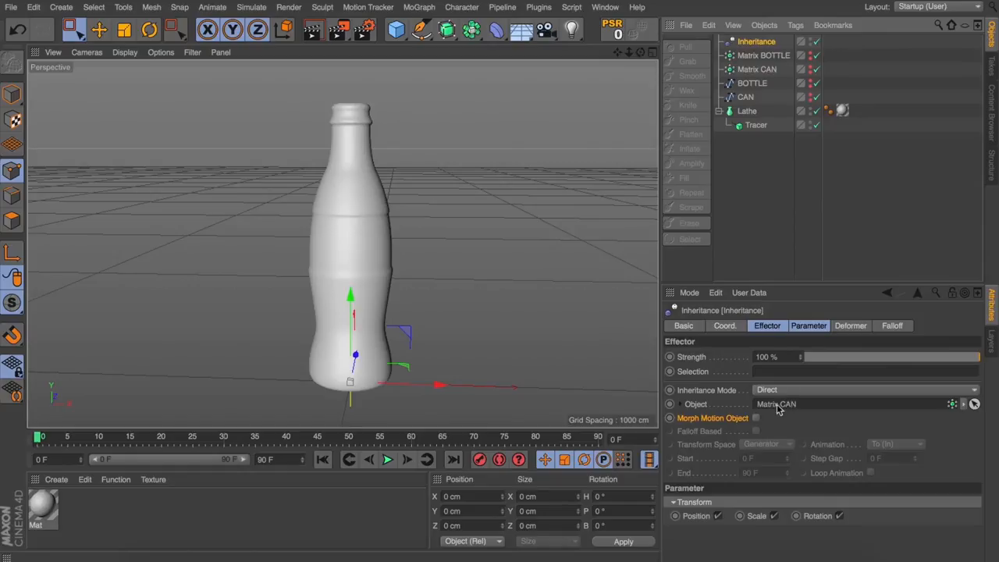
left_click(775, 516)
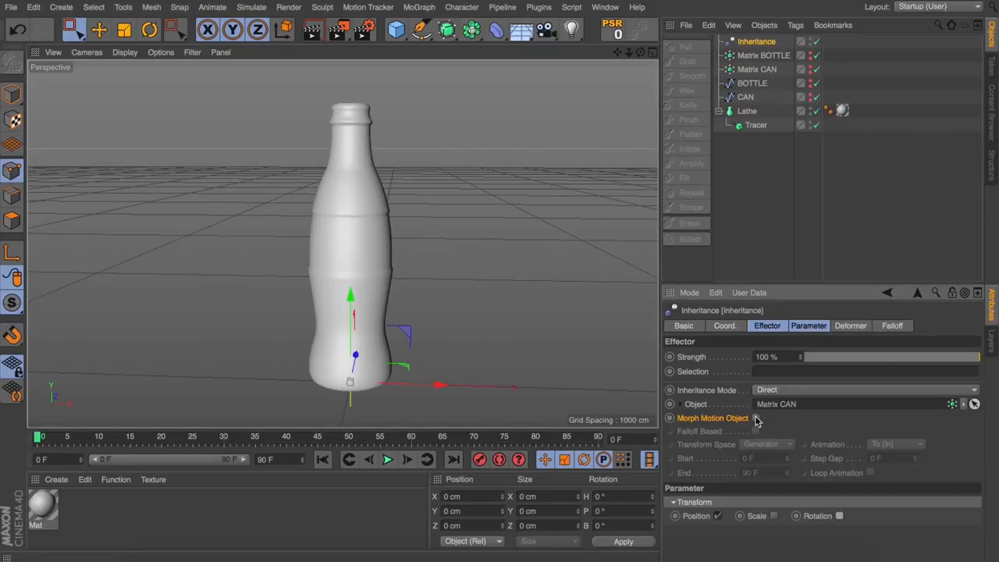
left_click(757, 418)
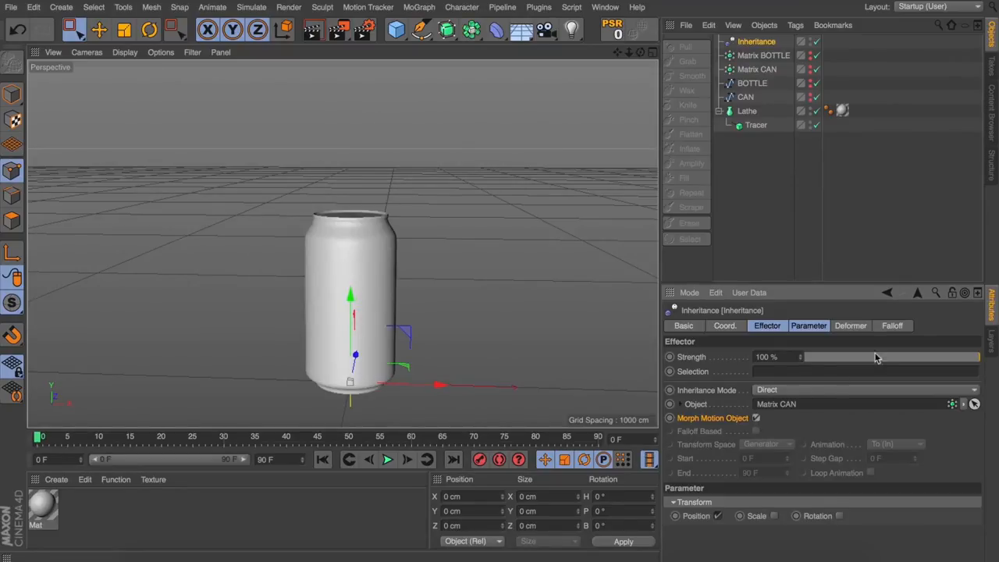
Scrub the effector Strength down to 0 to preview the morph, then restore full strength.
mouse_move(976, 357)
left_mouse_down()
mouse_move(804, 357)
mouse_move(975, 357)
left_mouse_up()
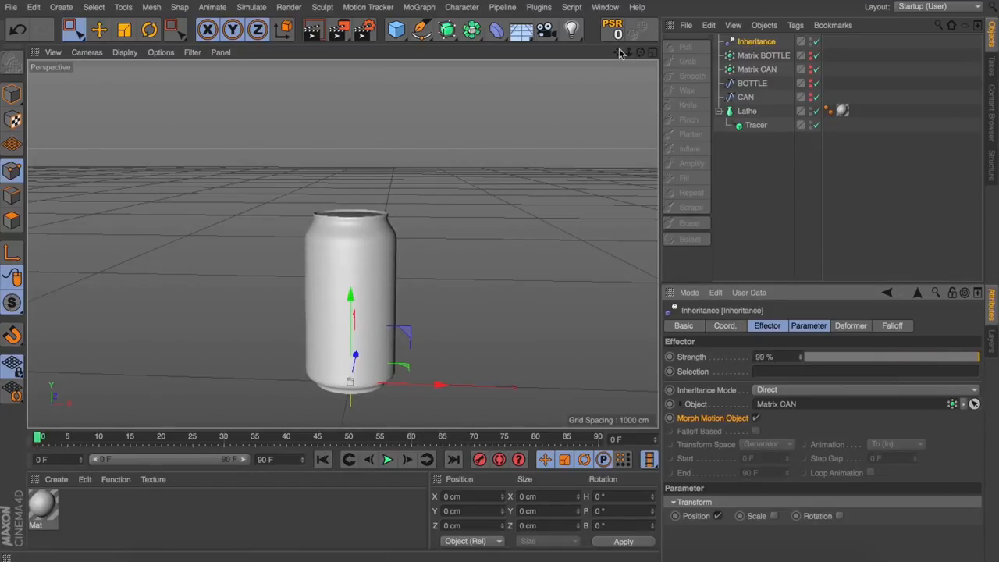
mouse_move(624, 53)
left_mouse_down()
mouse_move(636, 39)
mouse_move(642, 48)
left_mouse_up()
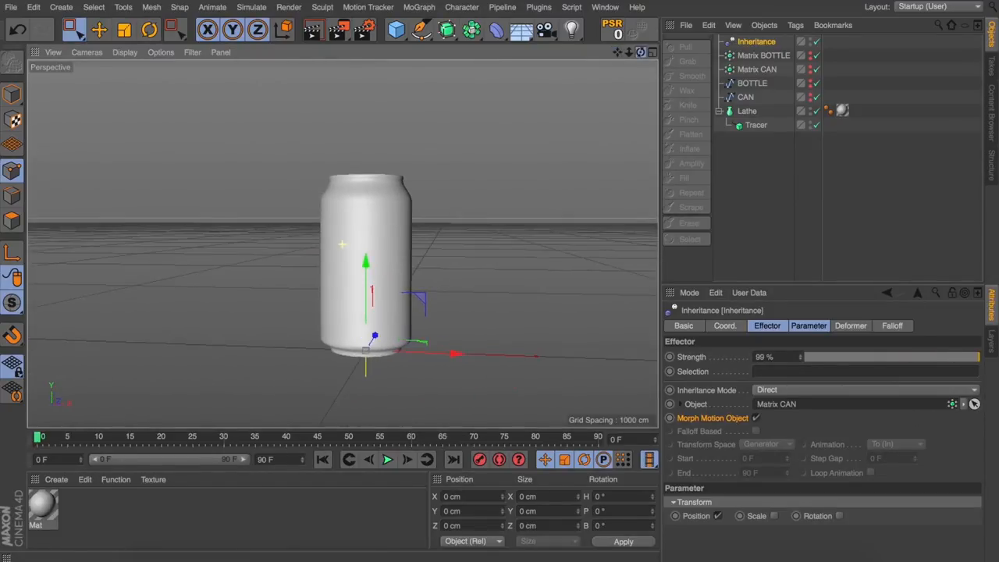
left_click_drag(976, 357, 790, 367)
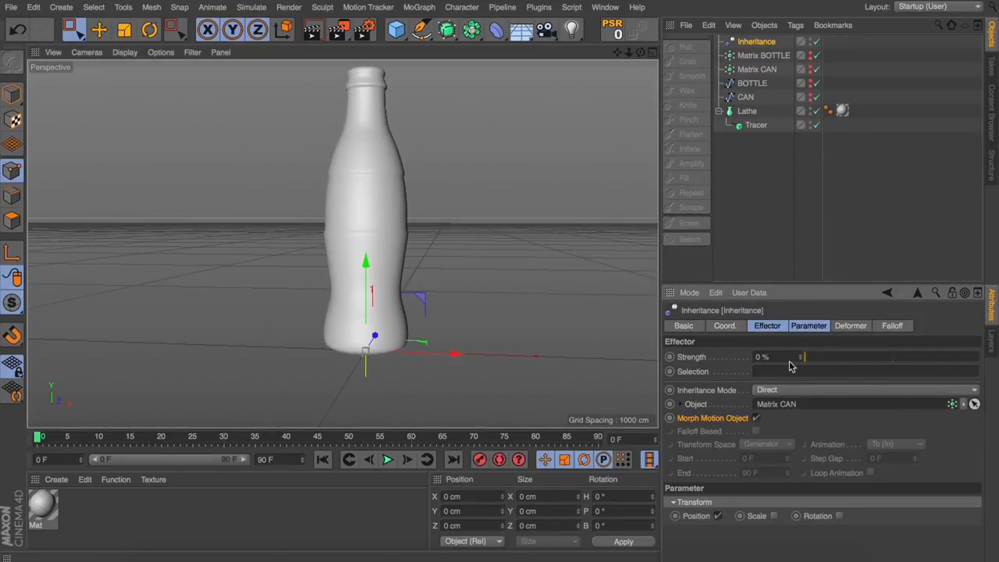
left_click_drag(804, 359, 804, 357)
left_click_drag(640, 53, 636, 63)
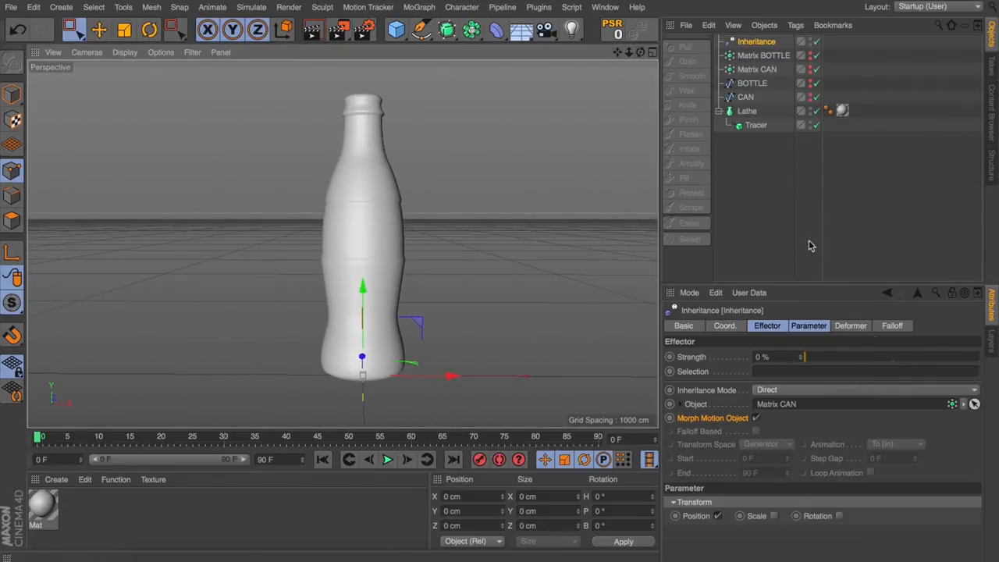
left_click_drag(805, 358, 980, 359)
Give the effector a Linear falloff oriented along -X and slide it across the can.
left_click(908, 326)
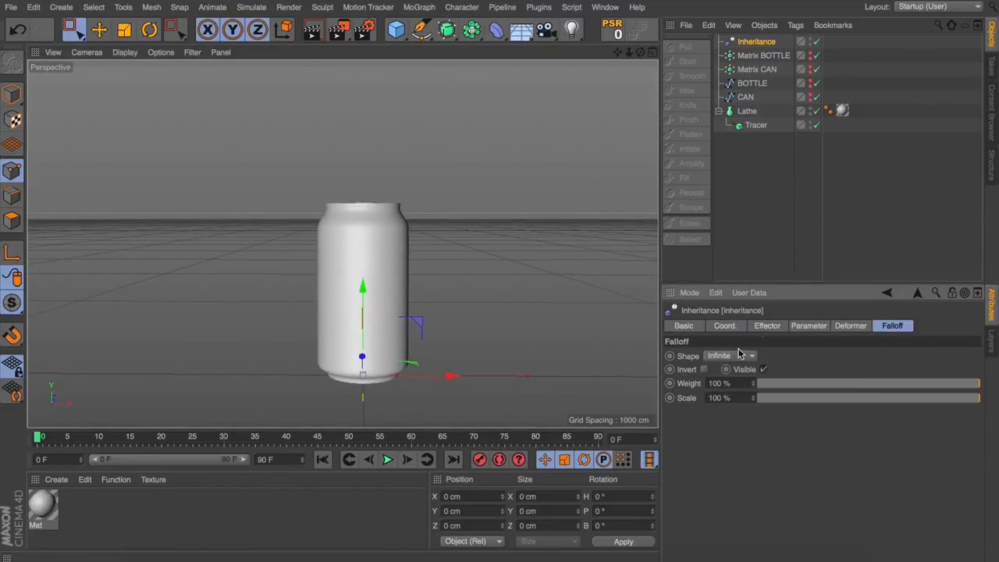
left_click(730, 356)
left_click(726, 441)
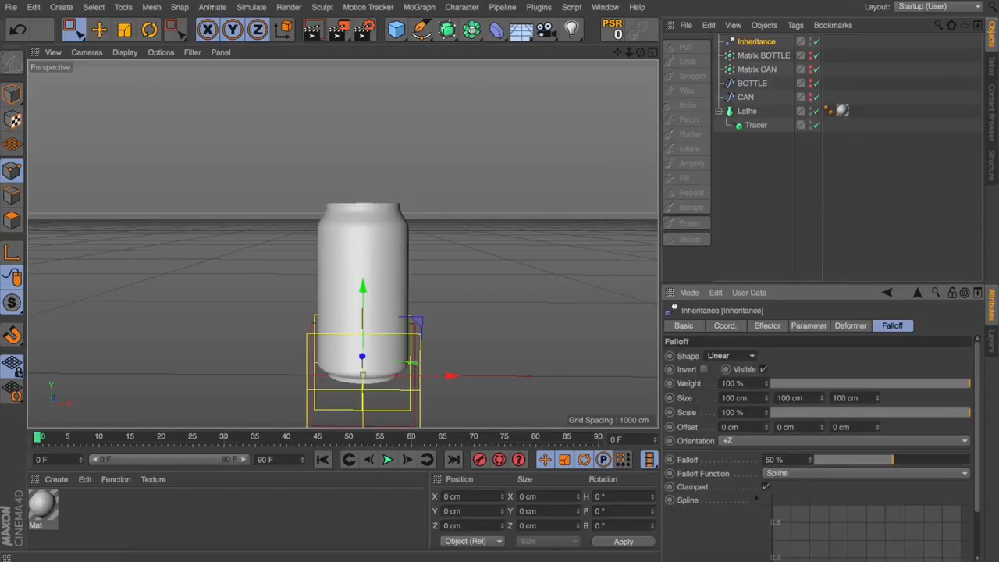
left_click(757, 442)
left_click(741, 475)
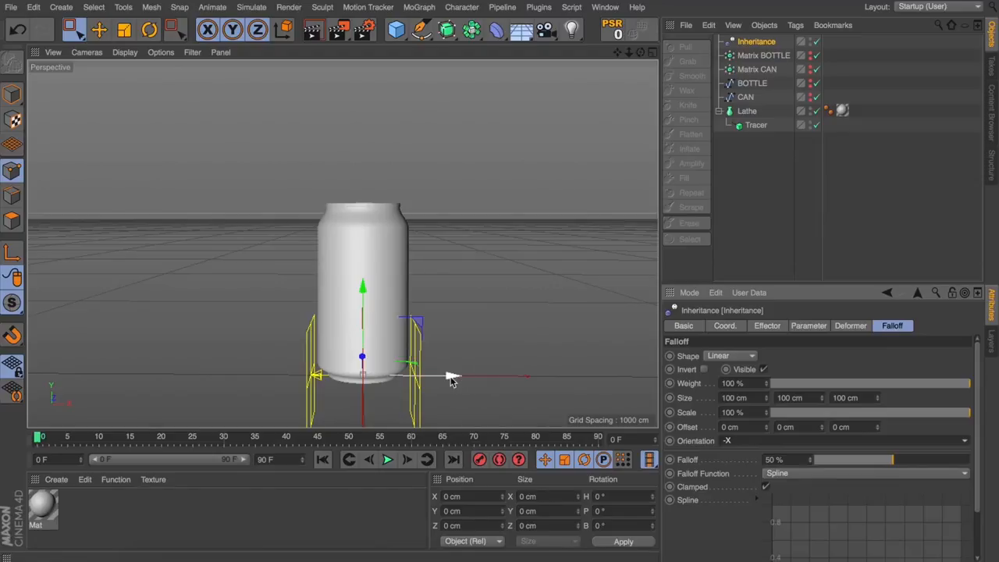
mouse_move(451, 378)
left_mouse_down()
mouse_move(481, 365)
mouse_move(459, 380)
mouse_move(532, 388)
mouse_move(459, 380)
left_mouse_up()
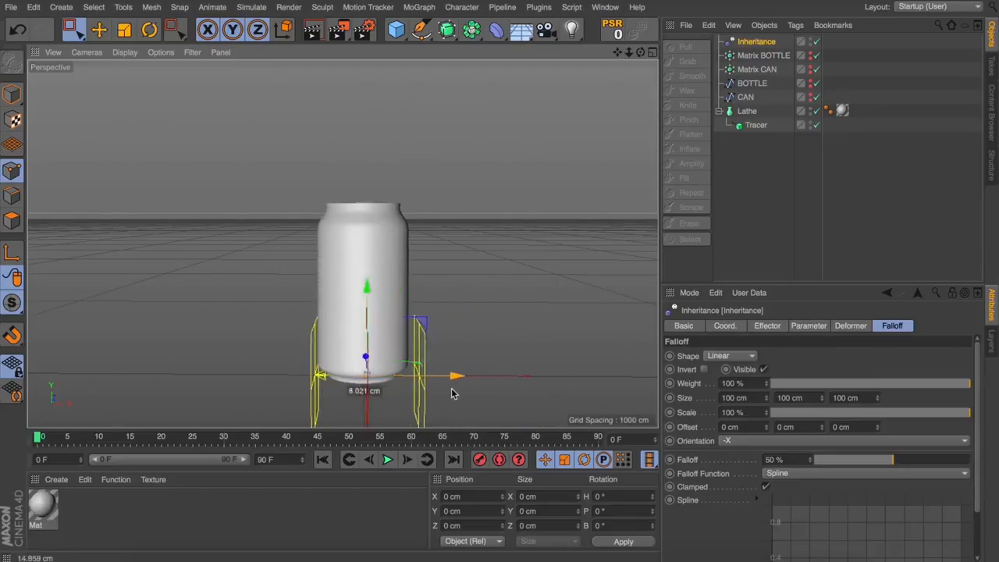
Reorient the falloff to +Y and drag it down to the base so the bottle shape shows.
left_click(749, 441)
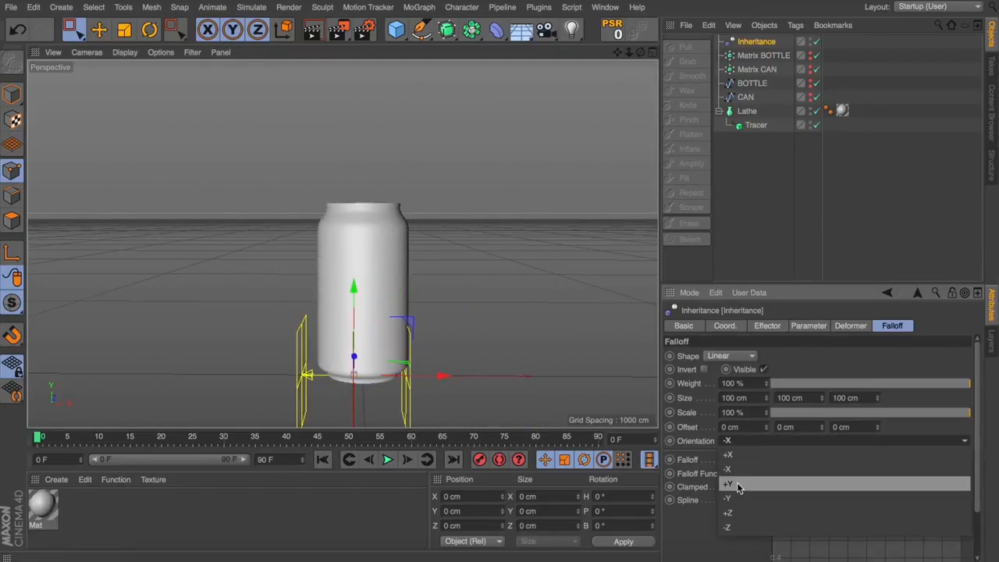
left_click(742, 484)
mouse_move(353, 290)
left_mouse_down()
mouse_move(353, 78)
mouse_move(394, 75)
mouse_move(372, 398)
left_mouse_up()
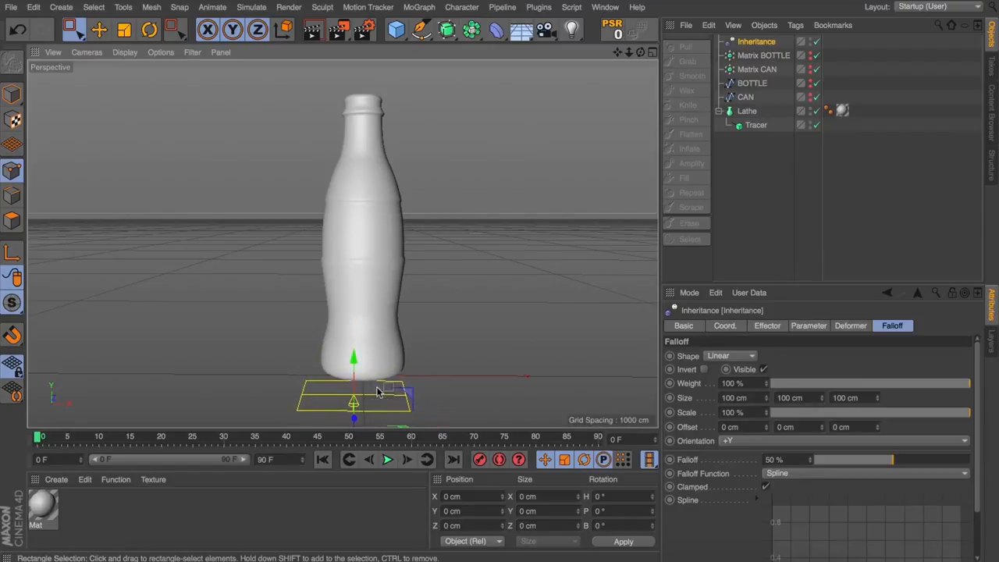
Keyframe the falloff below the bottle at frame 0 and above it at frame 30.
mouse_move(617, 53)
left_mouse_down()
mouse_move(631, 55)
mouse_move(622, 59)
left_mouse_up()
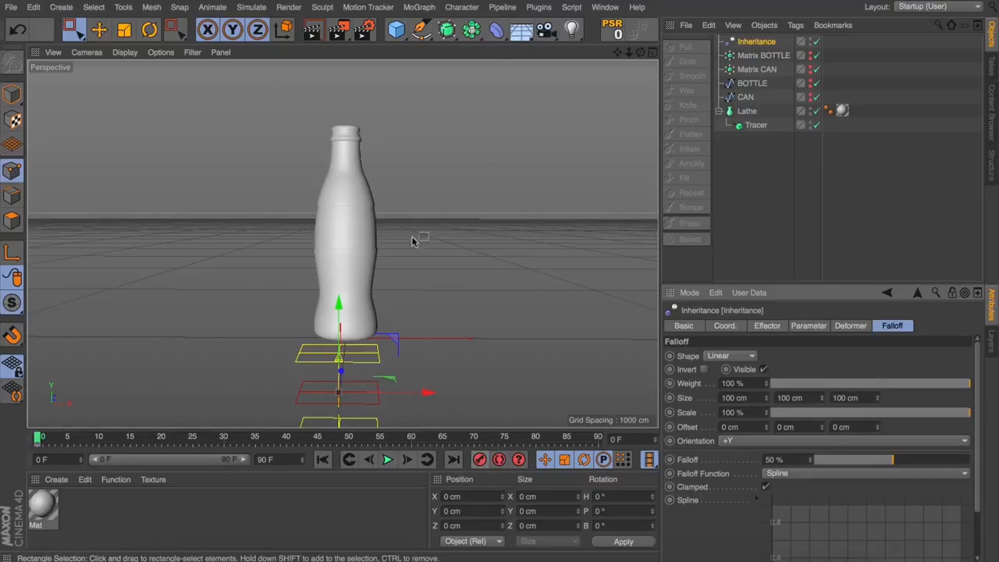
left_click_drag(340, 306, 339, 78)
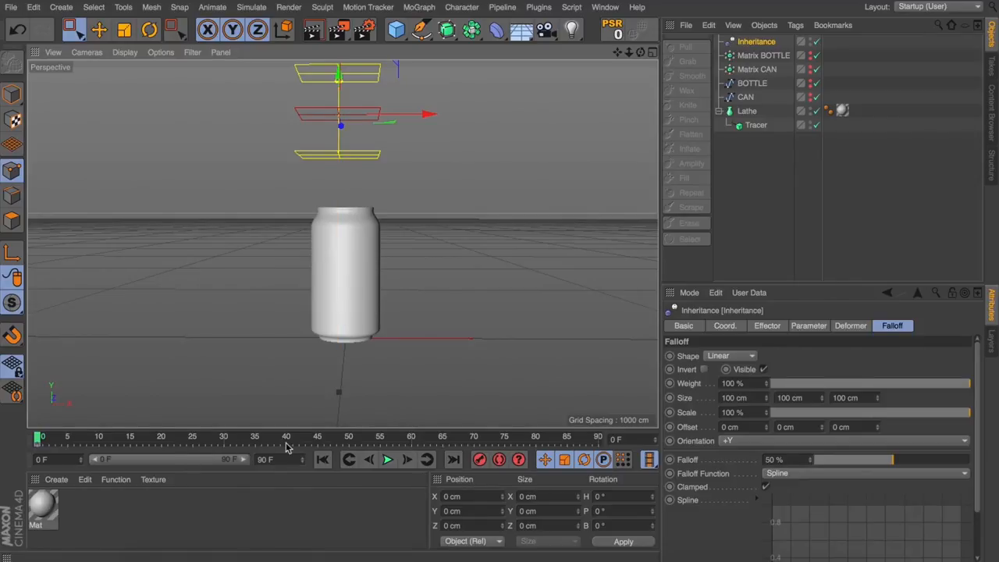
left_click(225, 443)
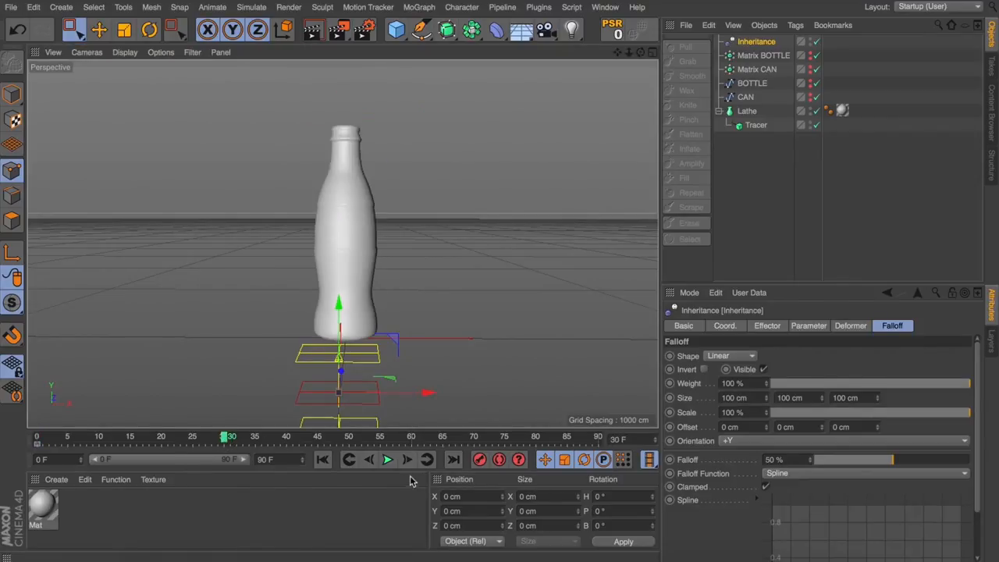
left_click_drag(340, 355, 340, 70)
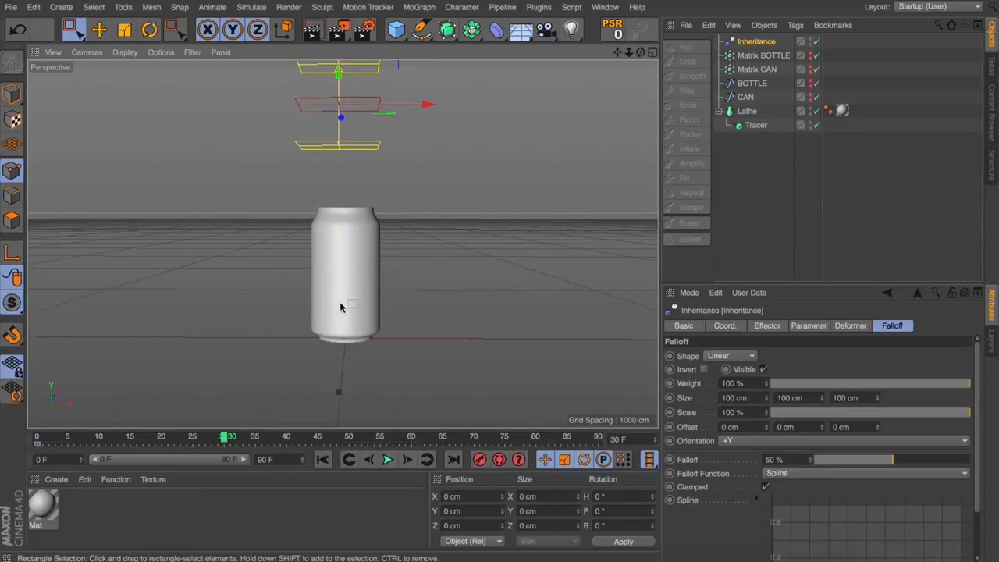
left_click(479, 460)
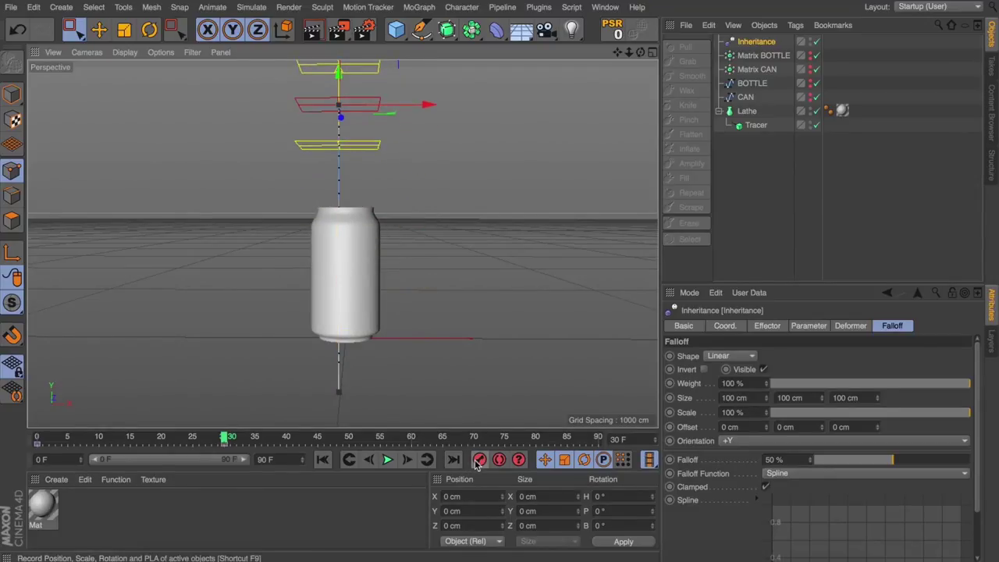
Play back the bottle-to-can morph from frame 0, inspect the falloff keyframe, and return to frame 0.
left_click(323, 460)
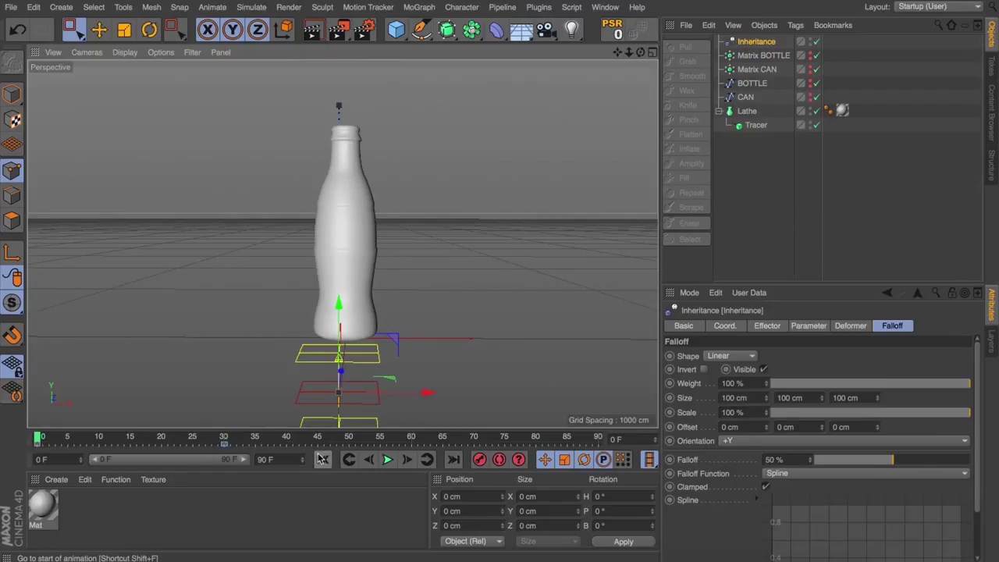
left_click(387, 460)
left_click(388, 461)
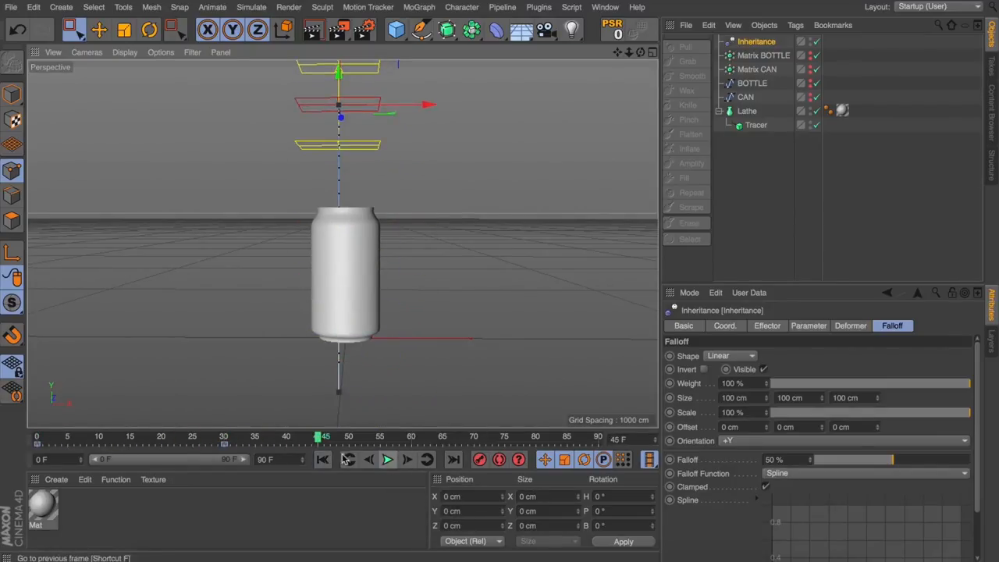
left_click(224, 445)
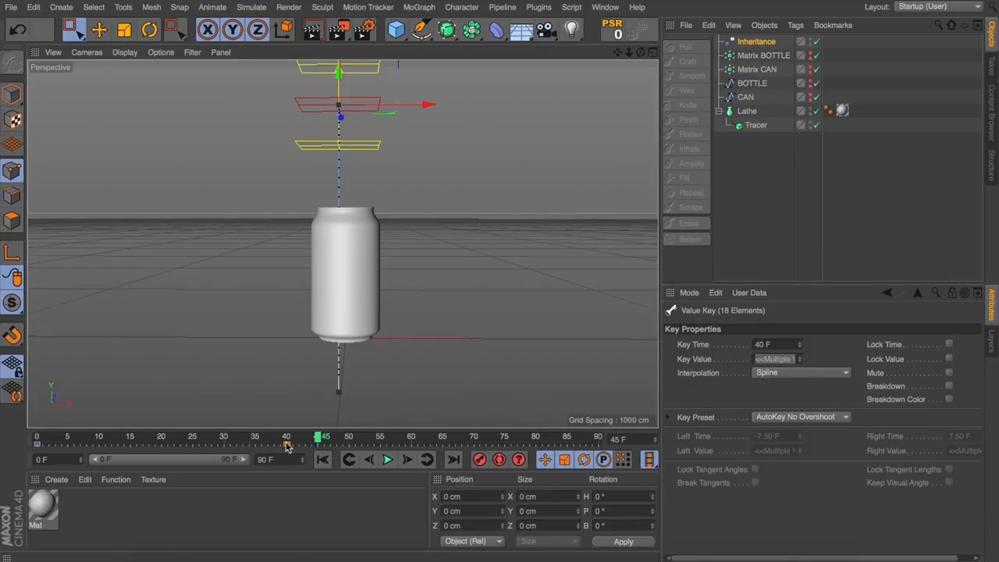
left_click(323, 459)
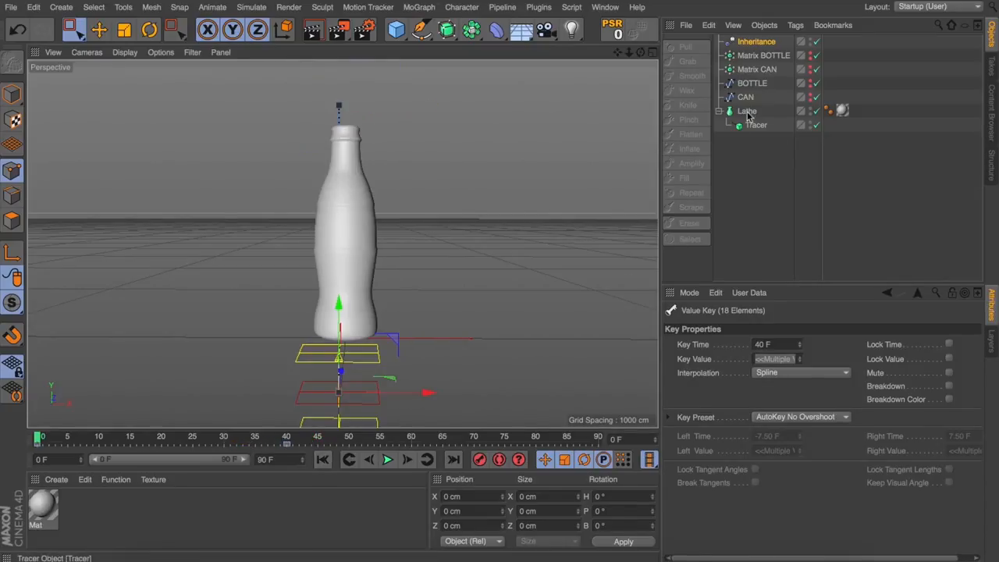
Add a Delay effector to the Matrix BOTTLE object.
left_click(763, 56)
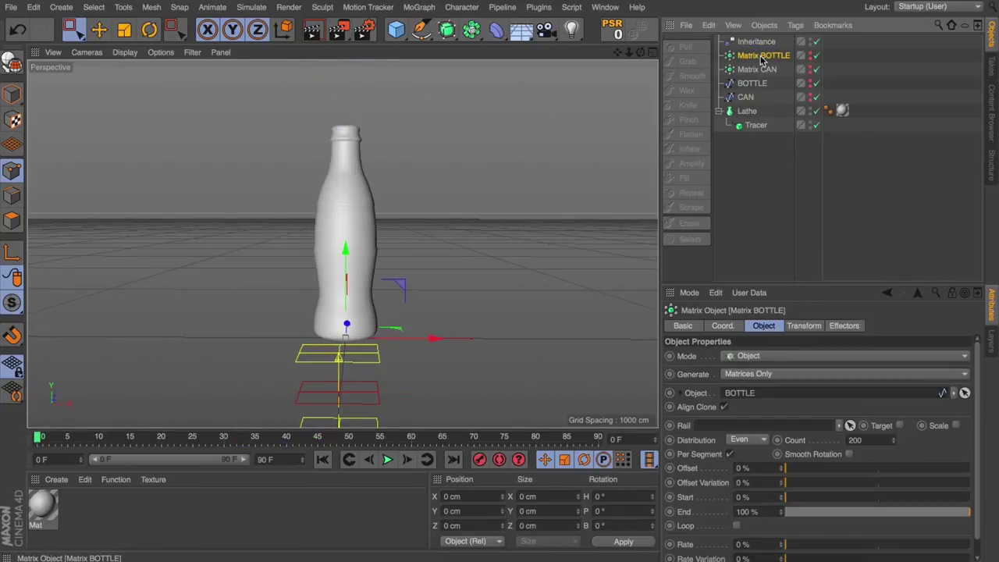
left_click(844, 325)
left_click(419, 7)
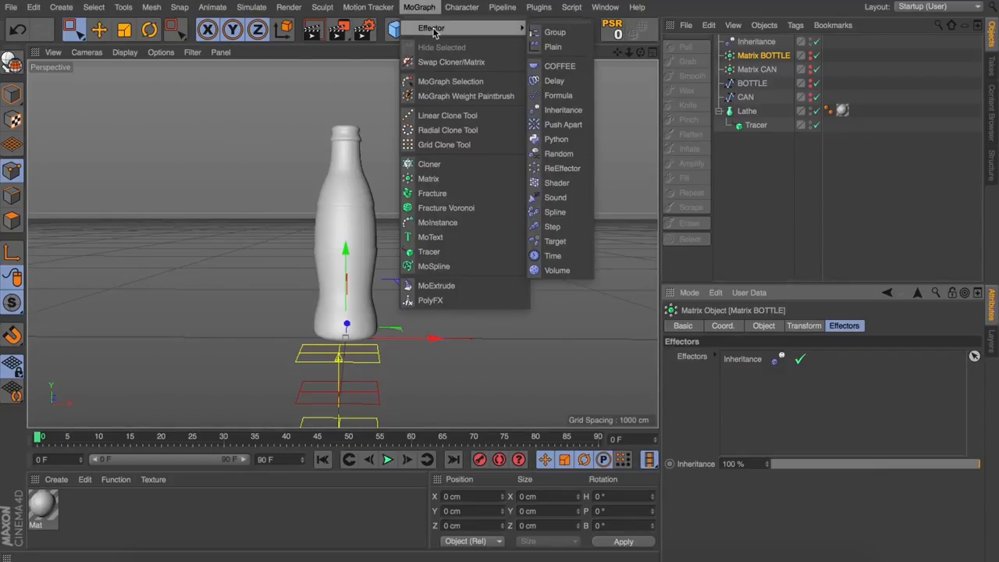
left_click(554, 81)
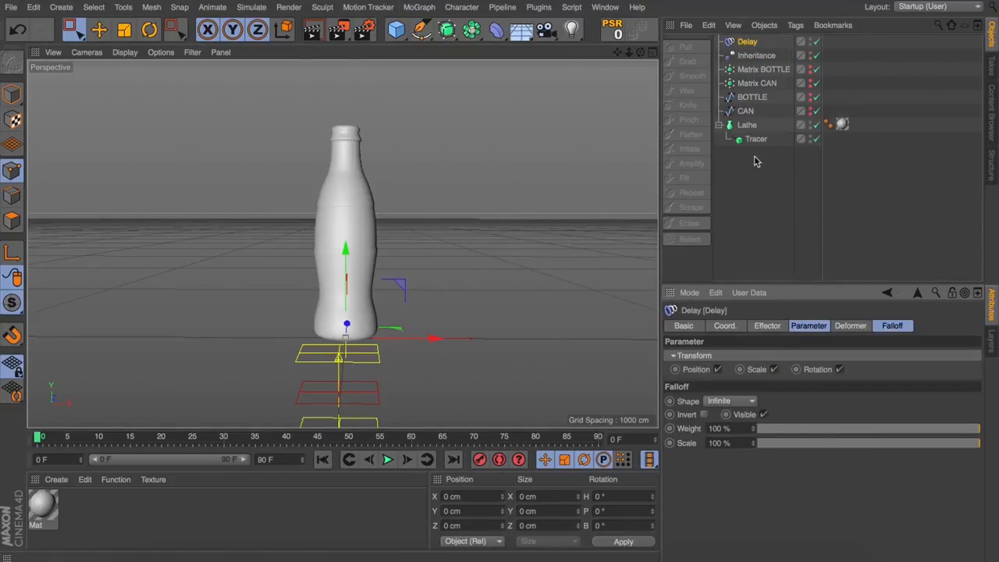
Set the Delay effector to Spring mode with about 75% strength.
left_click(767, 326)
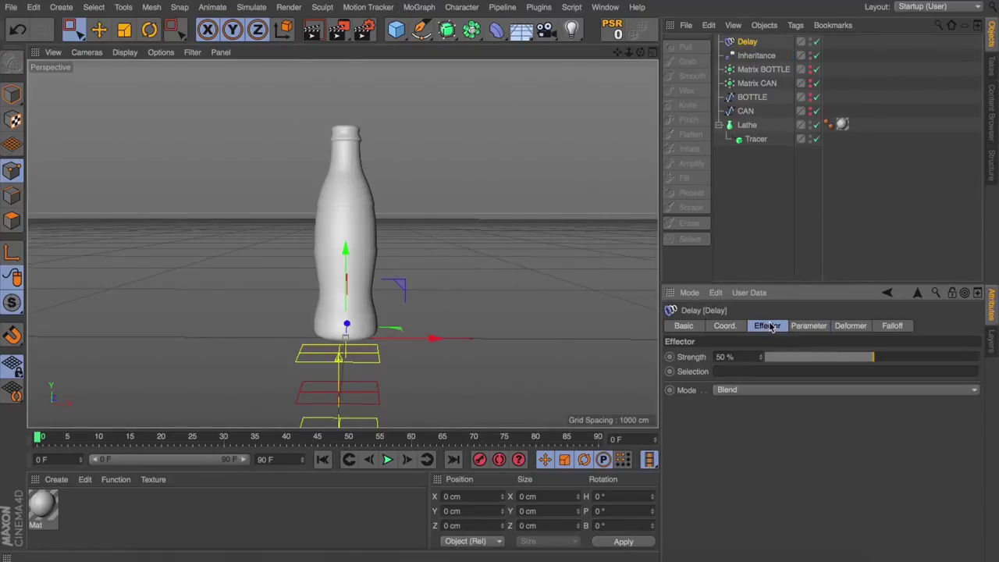
left_click(852, 389)
left_click(828, 438)
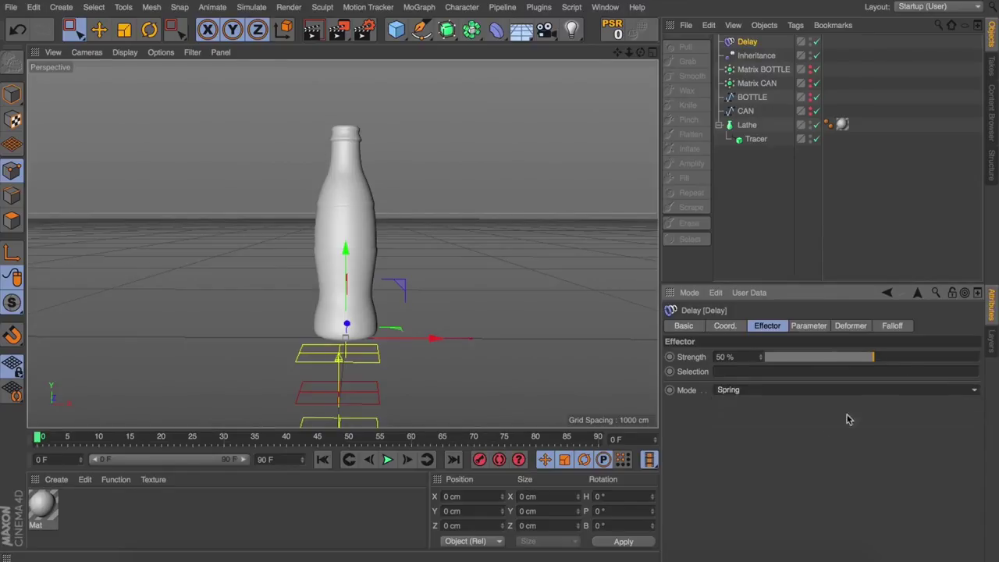
left_click(921, 357)
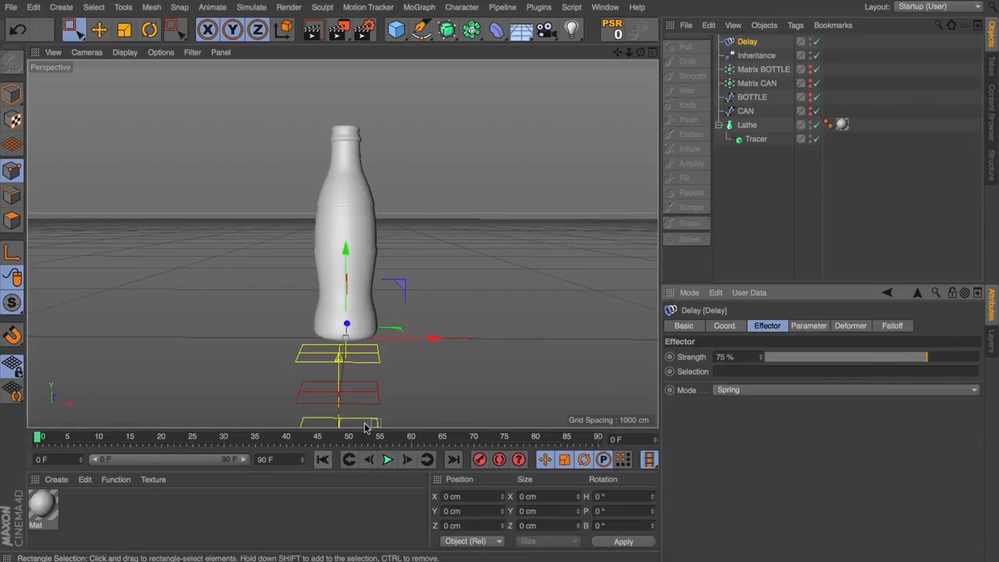
Preview the springy bottle-to-can morph, viewing the can at an angle.
left_click(387, 460)
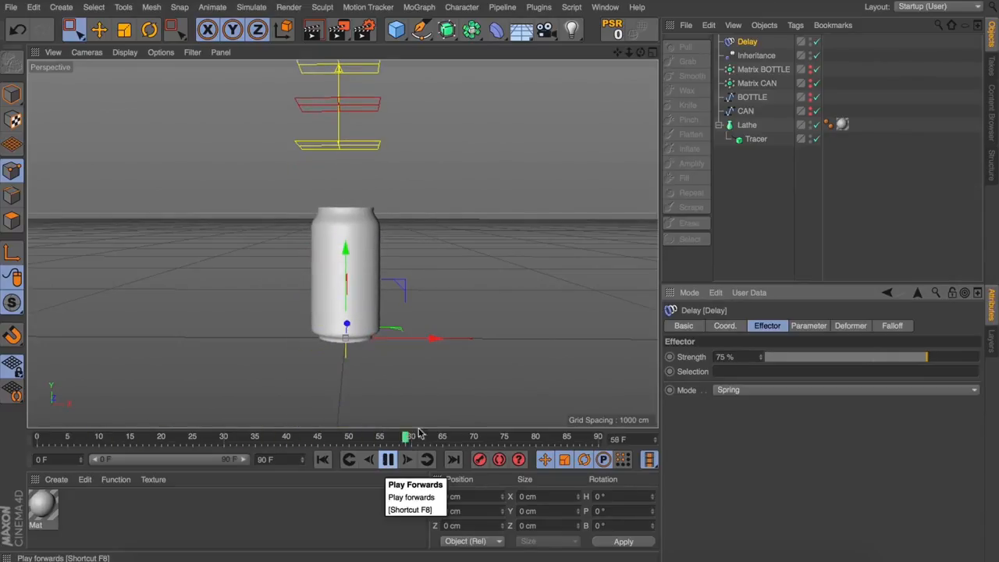
left_click_drag(636, 55, 620, 53)
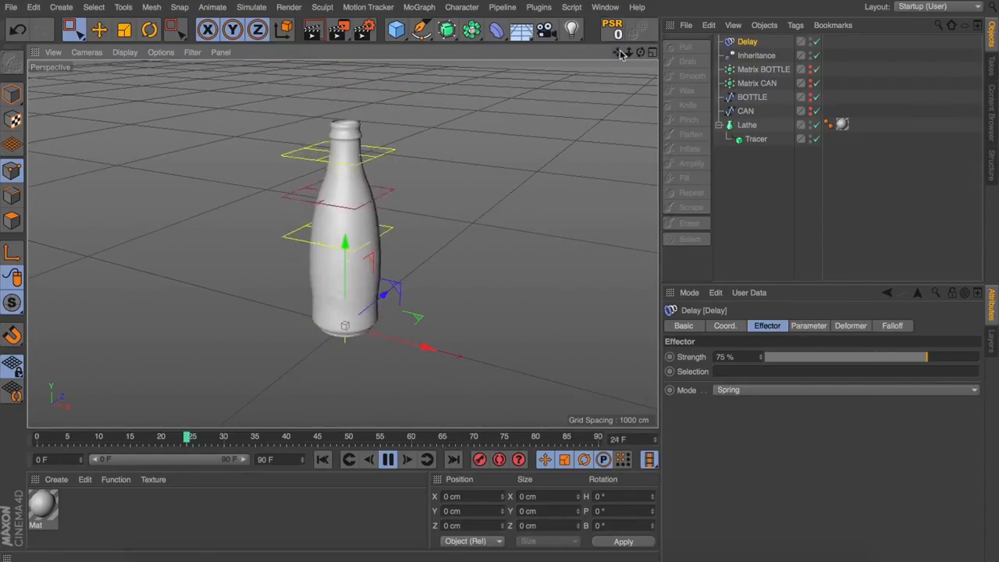
left_click(388, 460)
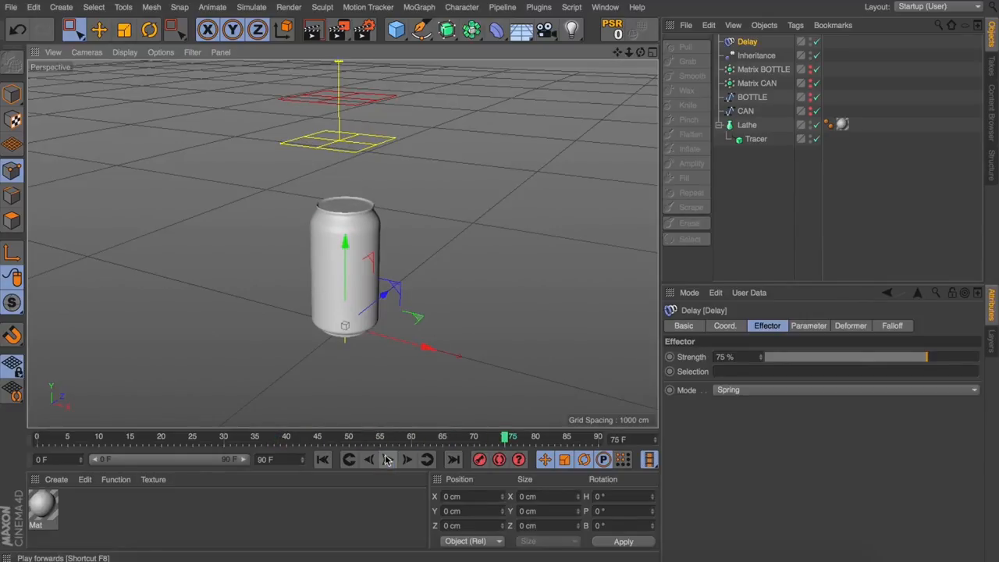
Extend the animation end and preview range to 200 frames.
left_click(265, 460)
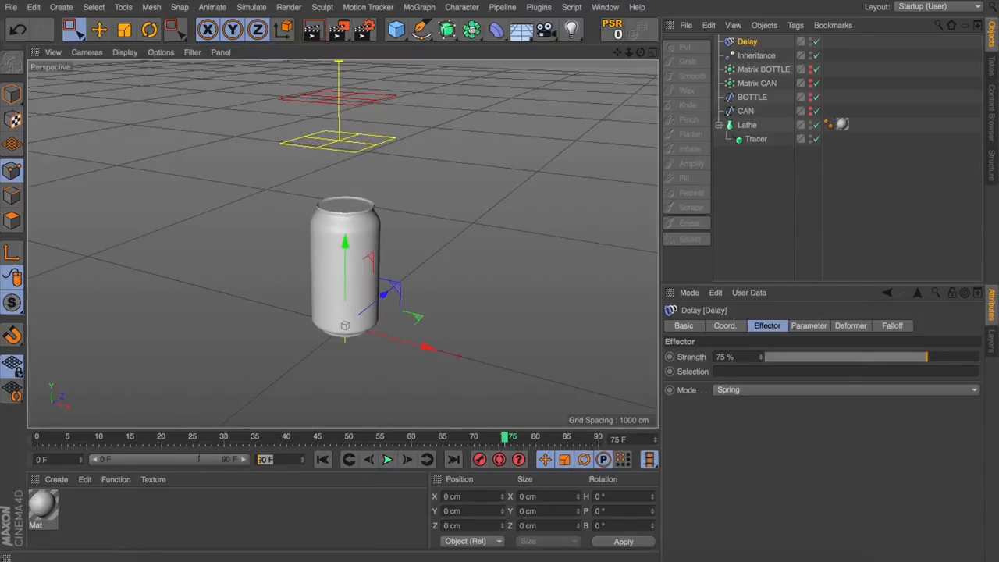
type("20")
key("Return")
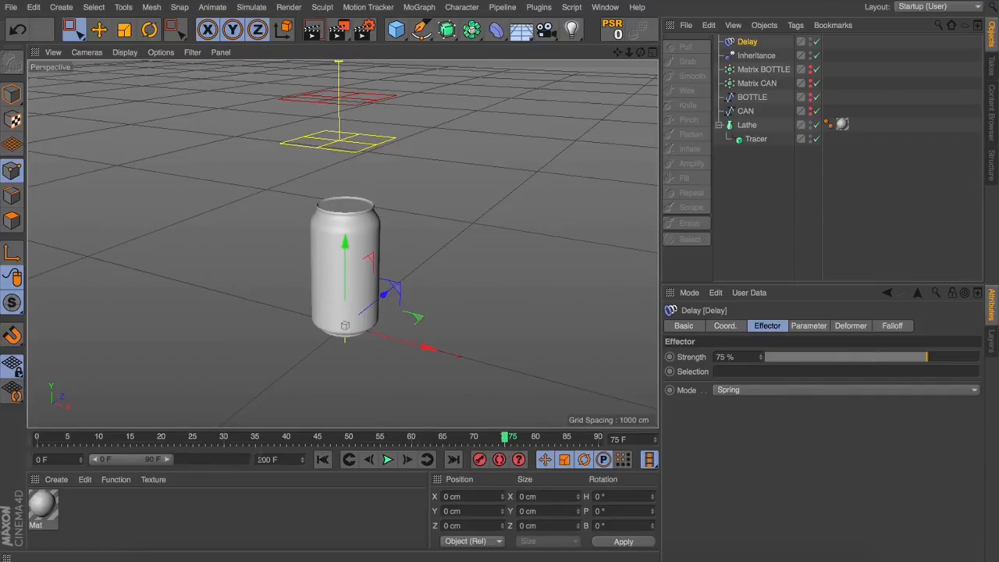
double_click(203, 459)
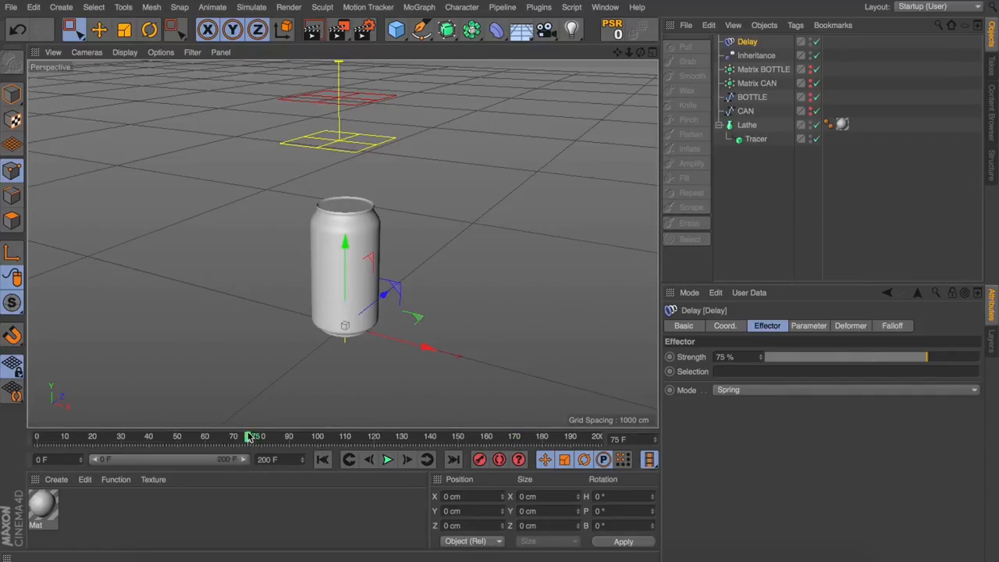
Key the Inheritance falloff back below the can at frame 130.
key("Down")
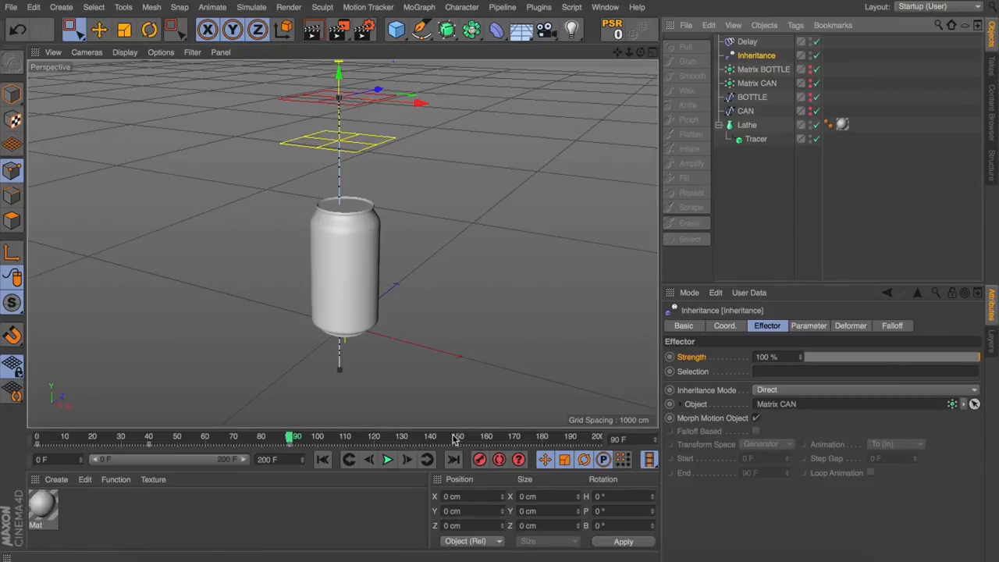
left_click(405, 439)
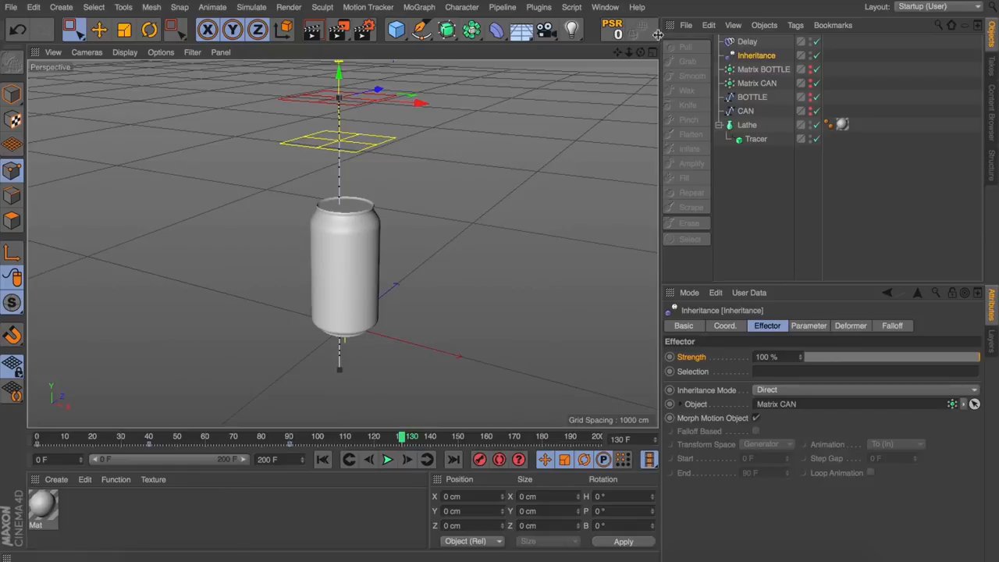
left_click_drag(629, 52, 594, 70)
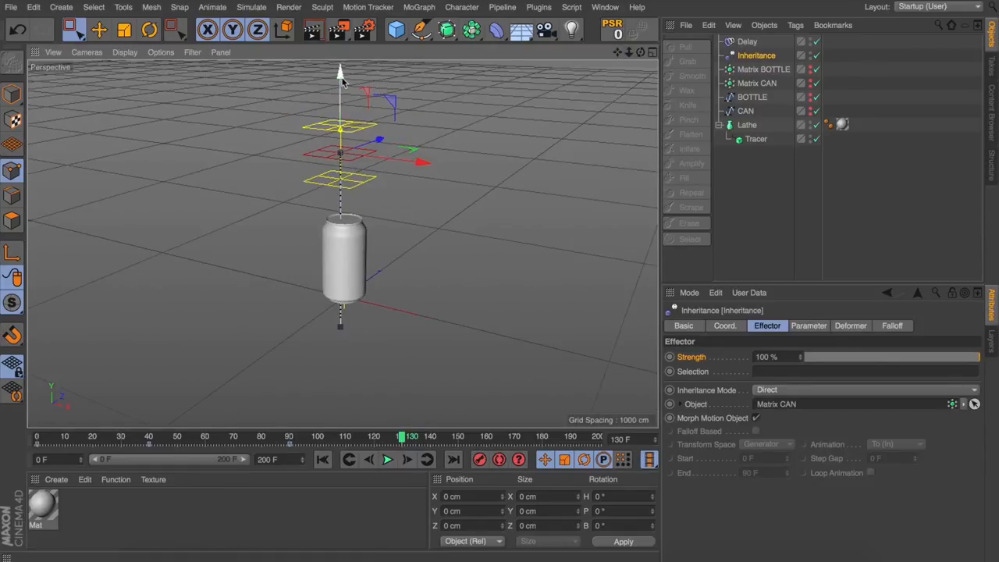
left_click_drag(341, 78, 341, 257)
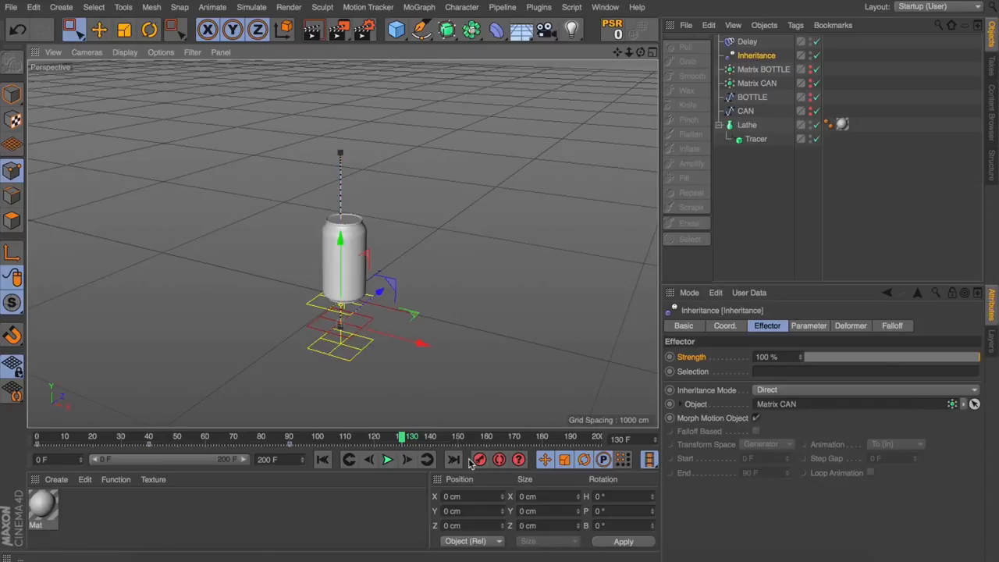
Return to frame 0 and play the full bottle-can-bottle loop from a lower angle.
left_click(323, 460)
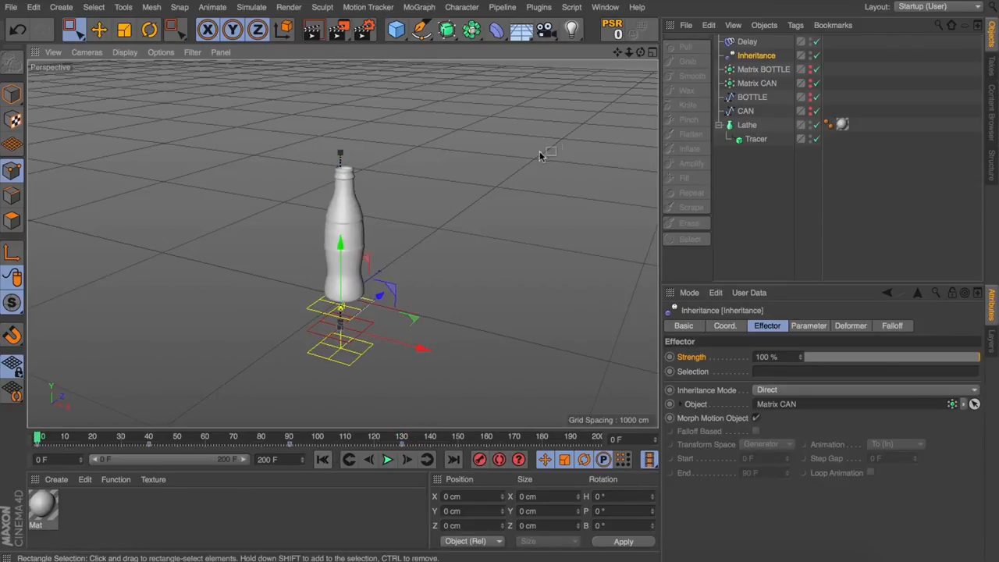
left_click_drag(640, 52, 640, 53)
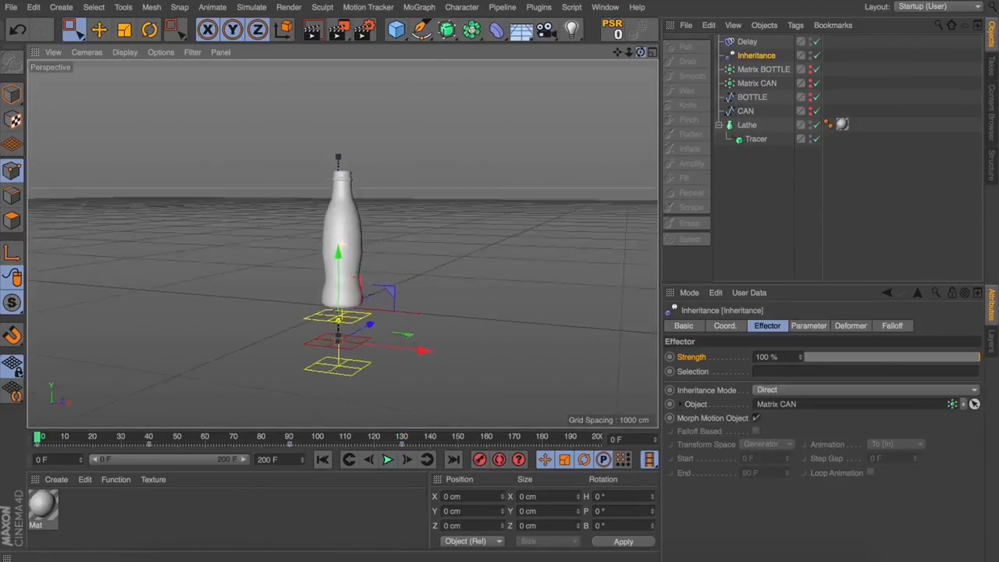
left_click_drag(628, 53, 600, 78)
left_click(387, 459)
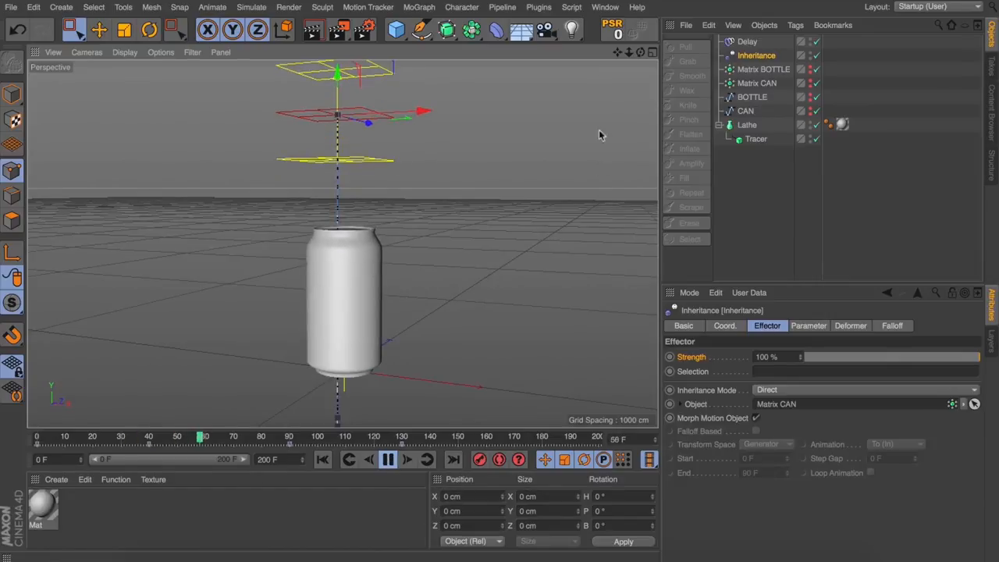
Review the loop, then delete the falloff keyframe at frame 90.
left_click_drag(642, 53, 639, 56)
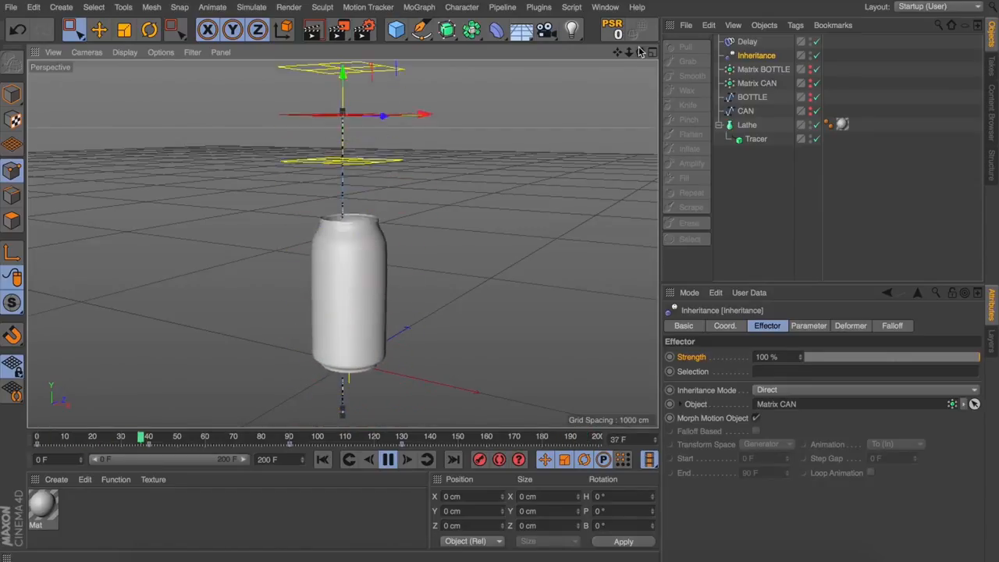
left_click(389, 459)
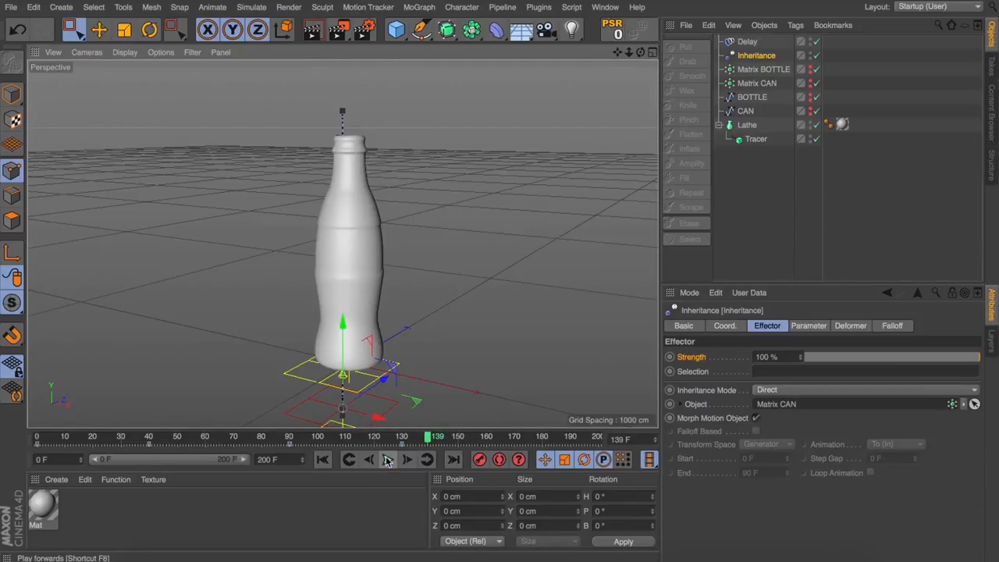
left_click(290, 439)
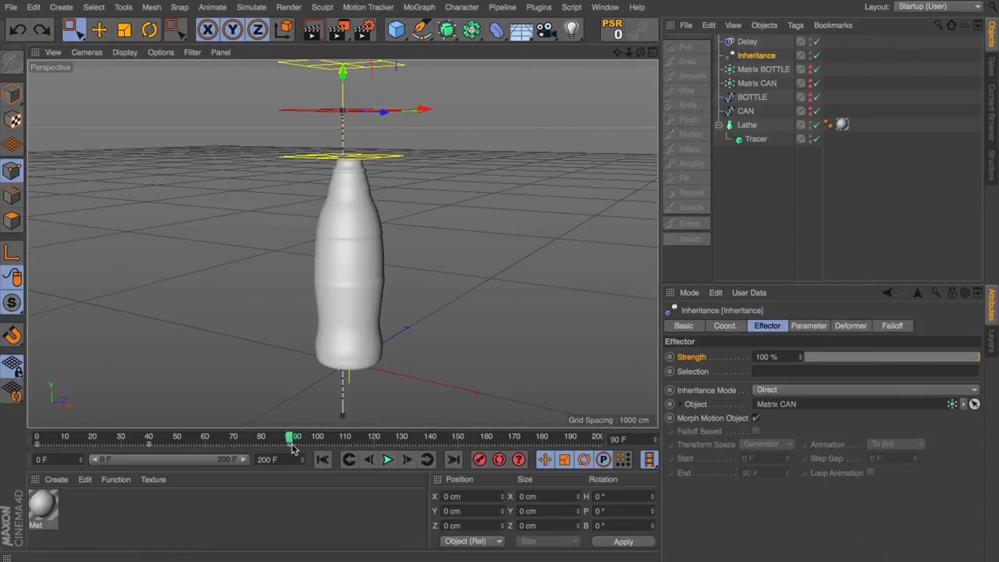
left_click(292, 446)
key("Delete")
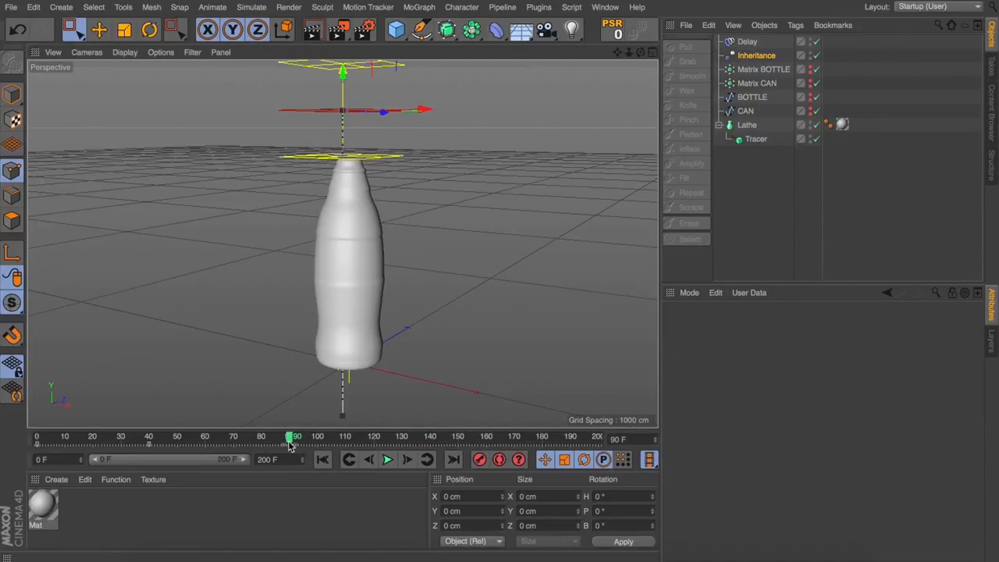